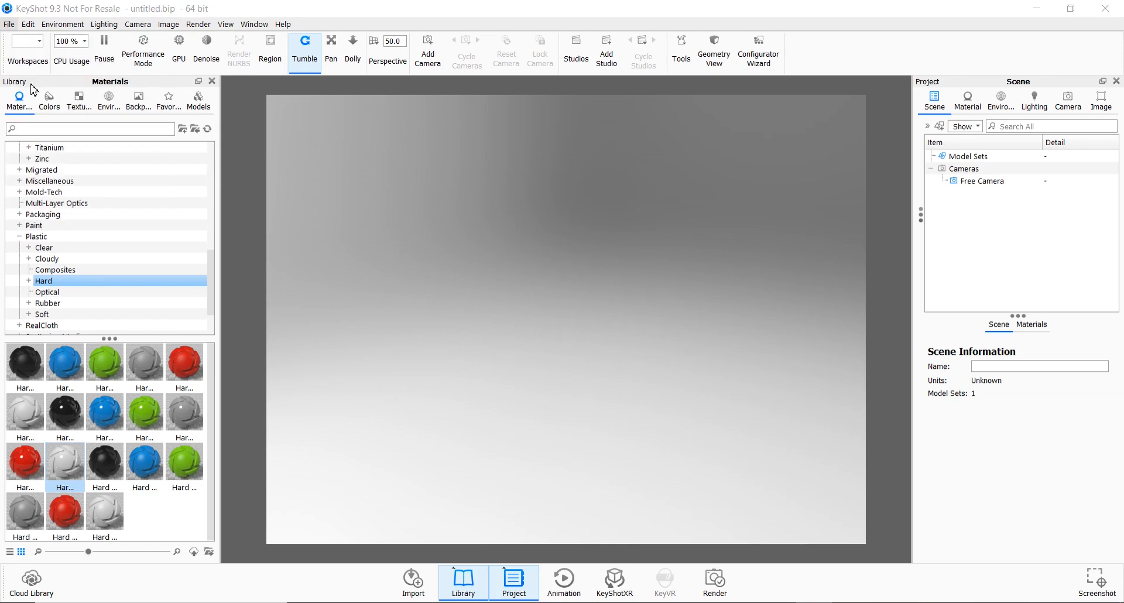
Import the hair-dryer6.3dm model from the hair dryer folder into the scene
click(532, 199)
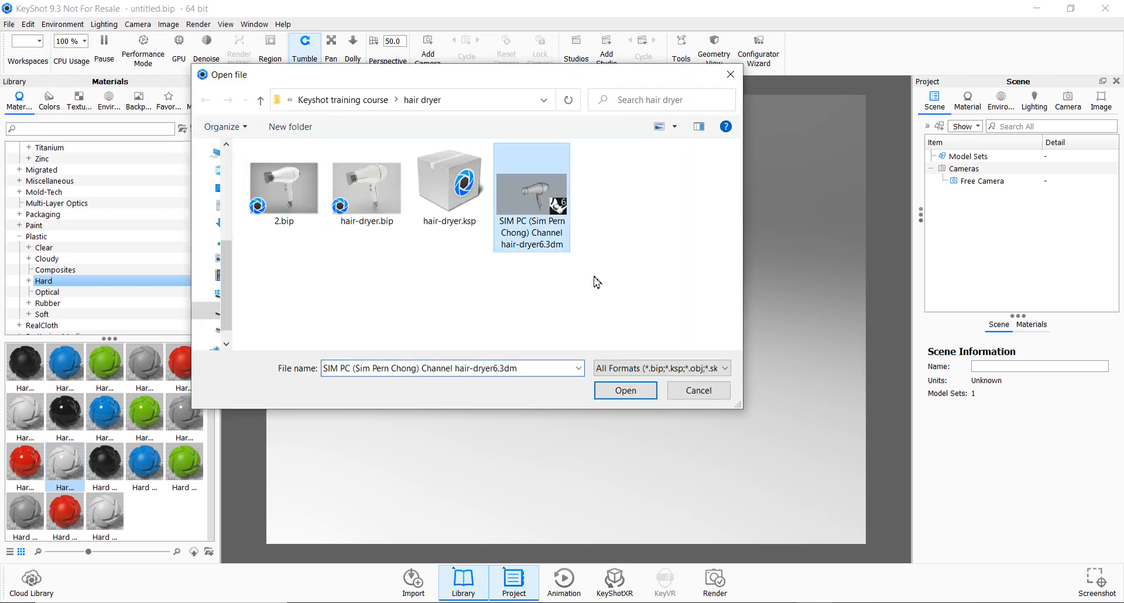
click(625, 390)
click(650, 457)
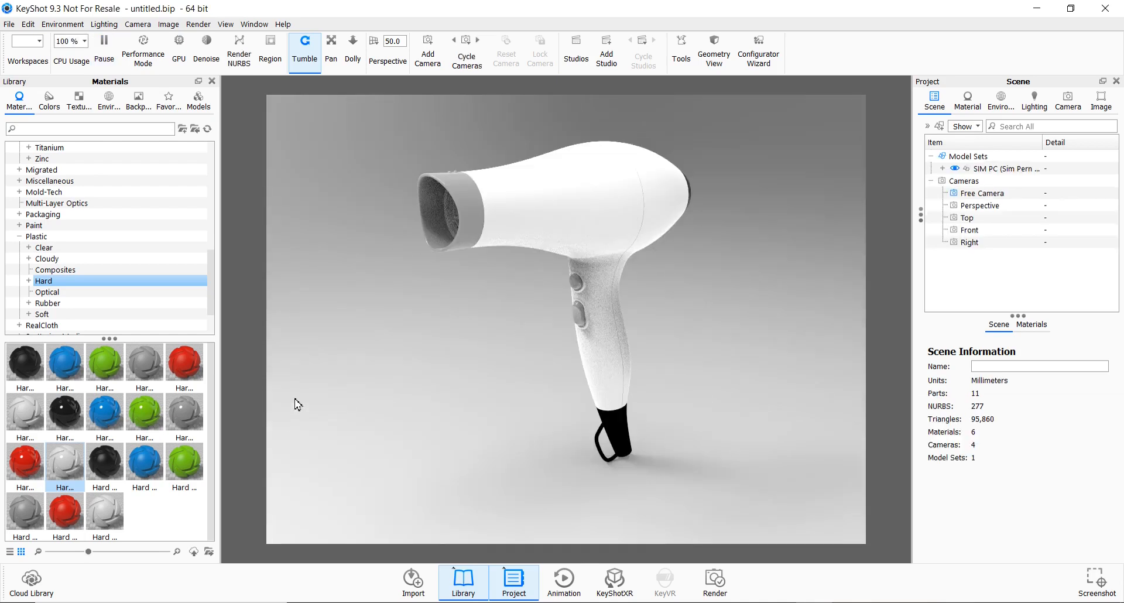
Apply the Hard Shiny Plastic White material to the dryer's housing and unlink the front shell's material
drag(68, 458, 669, 206)
right_click(494, 207)
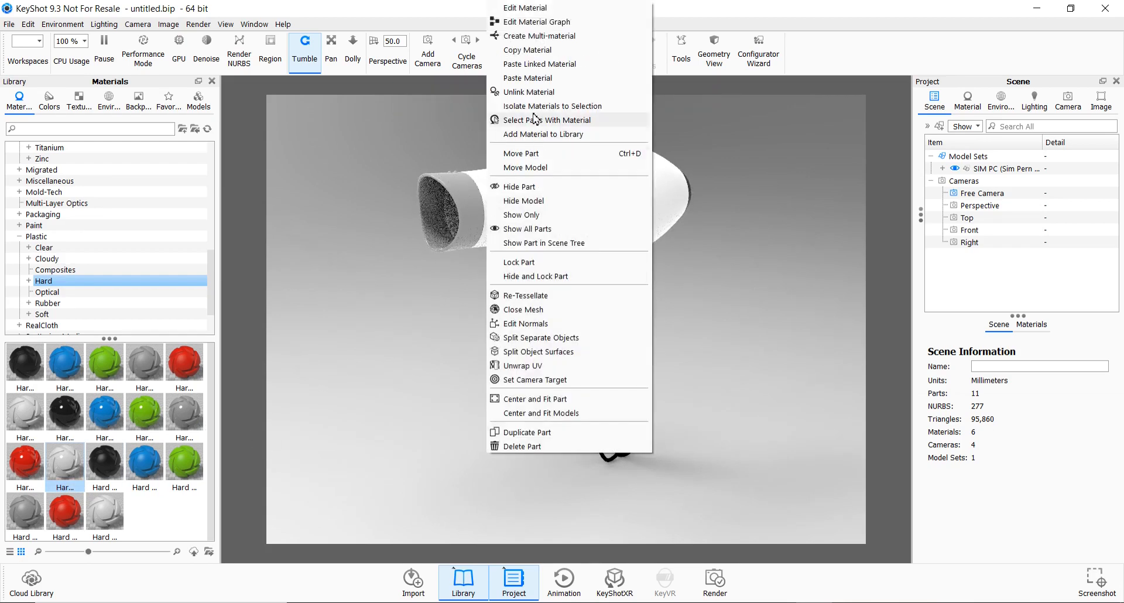
click(525, 96)
Unlink the material of the dryer's rear housing part and deselect the part
click(648, 213)
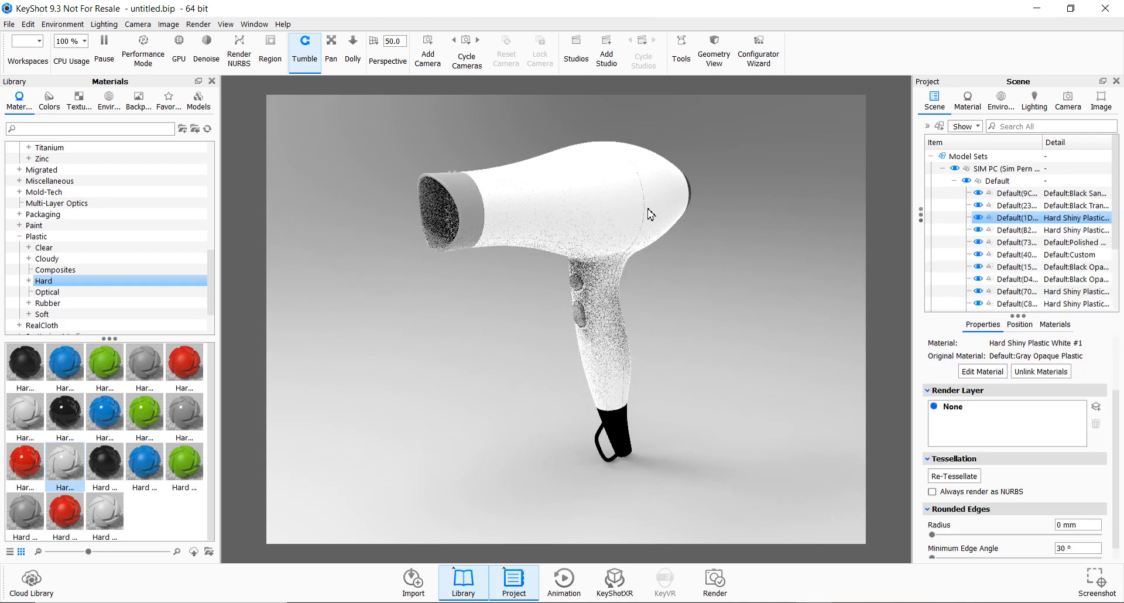
right_click(647, 213)
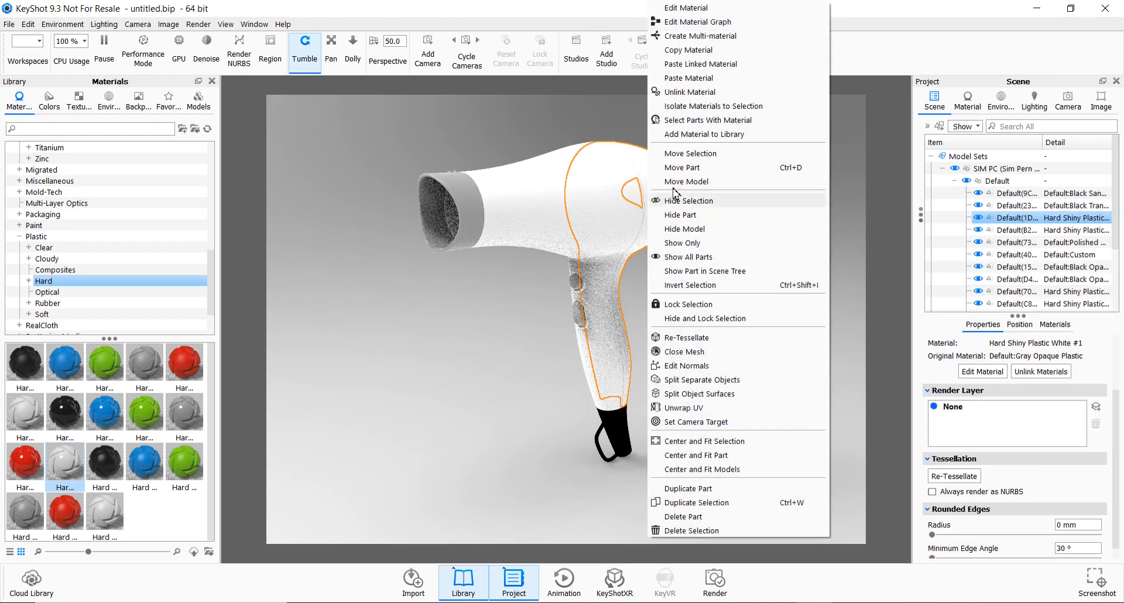
click(687, 92)
click(735, 288)
click(647, 235)
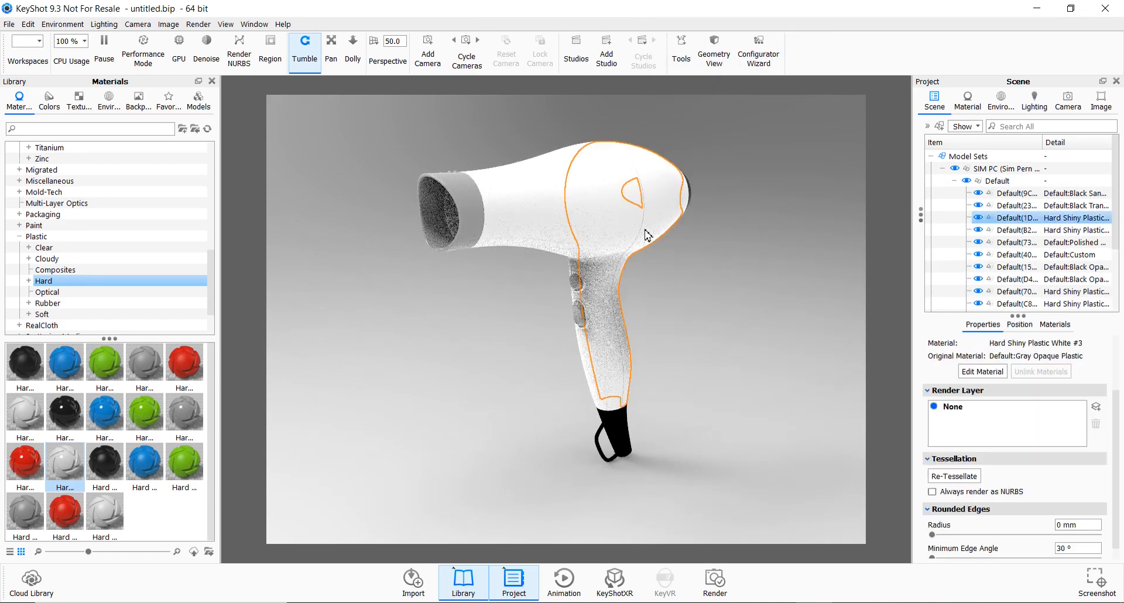
drag(712, 310, 625, 210)
click(616, 214)
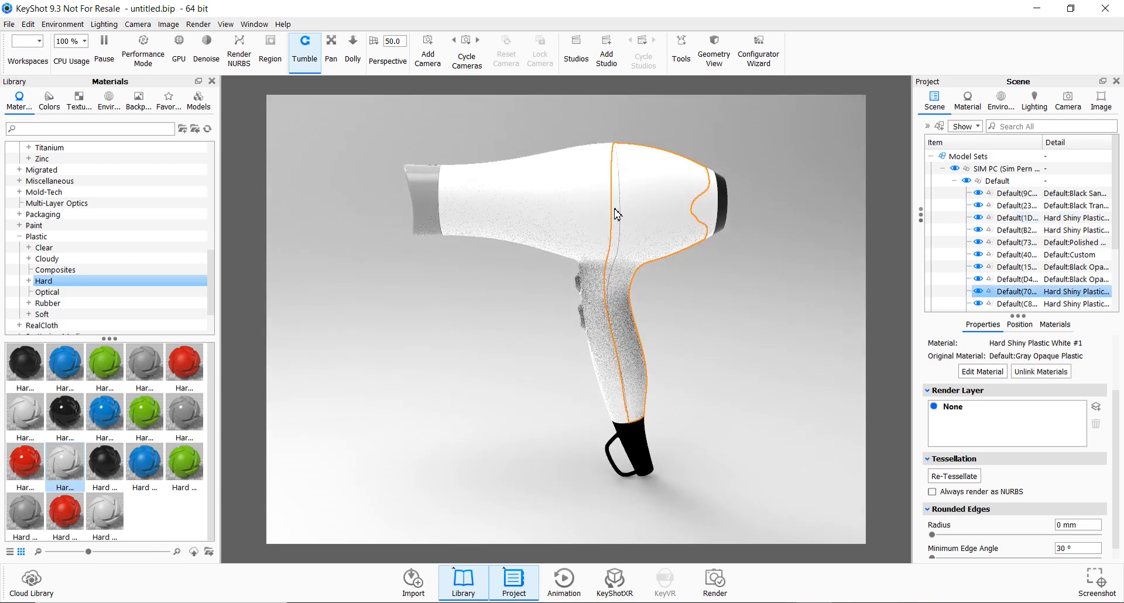
click(507, 317)
drag(401, 341, 477, 346)
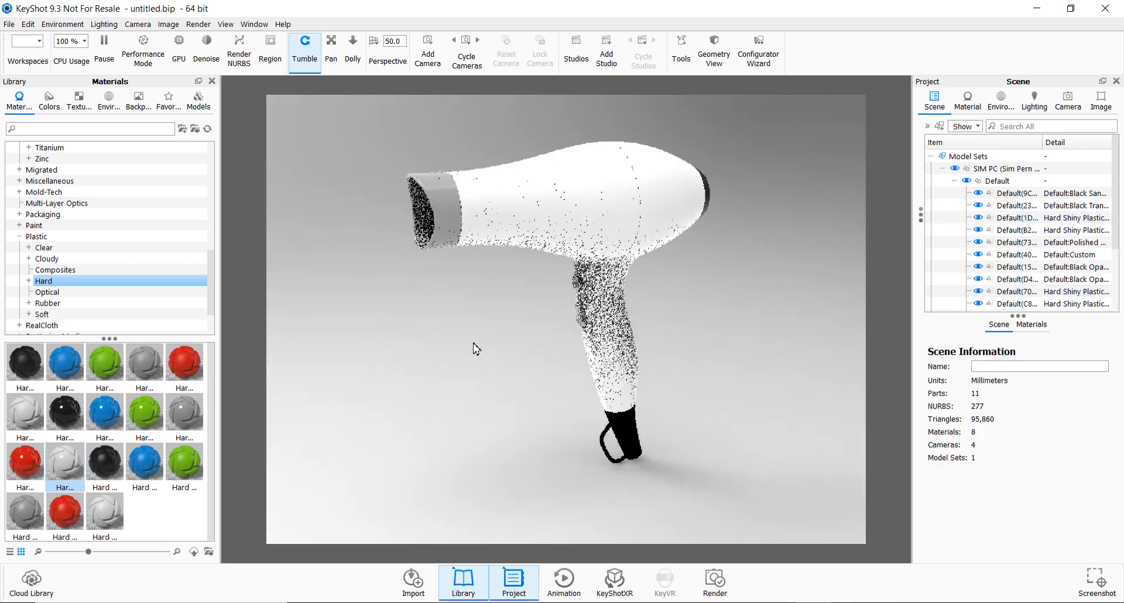
Apply a clear shiny grey plastic to the nozzle and Rubber to the base of the handle
click(55, 248)
drag(428, 211, 431, 215)
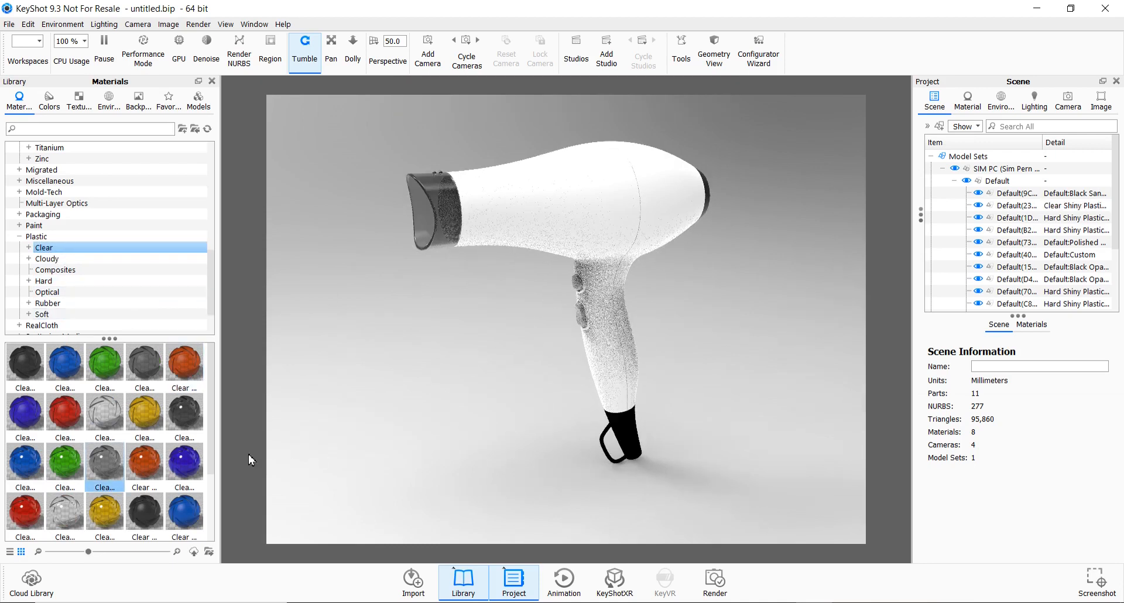
click(52, 303)
drag(22, 369, 629, 439)
Change the diffuse colour of the handle base's Rubber material to a medium grey
right_click(629, 439)
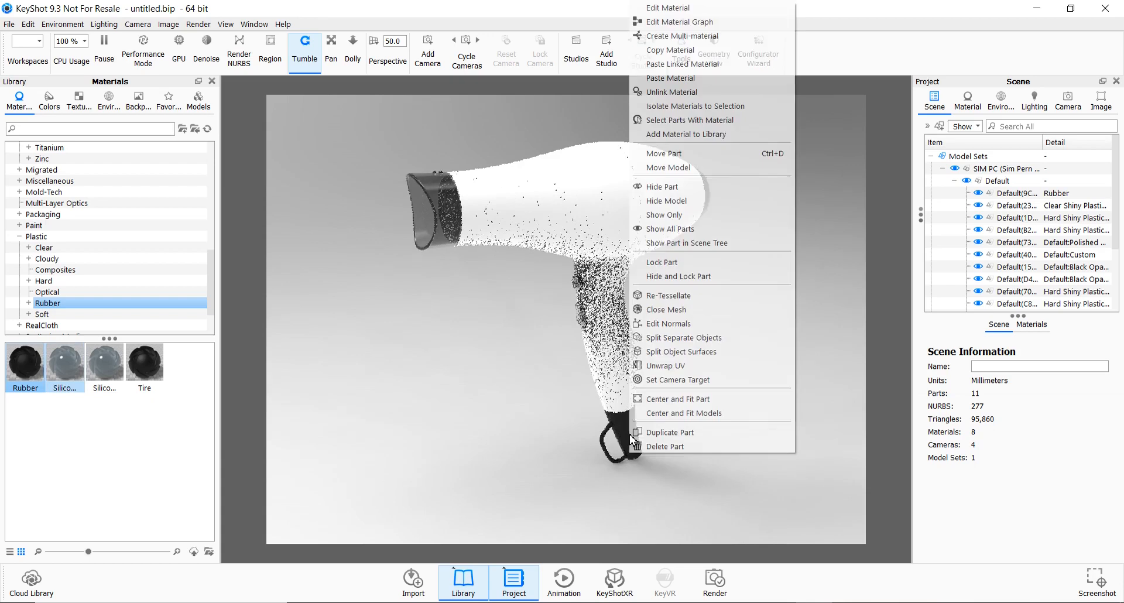
click(668, 9)
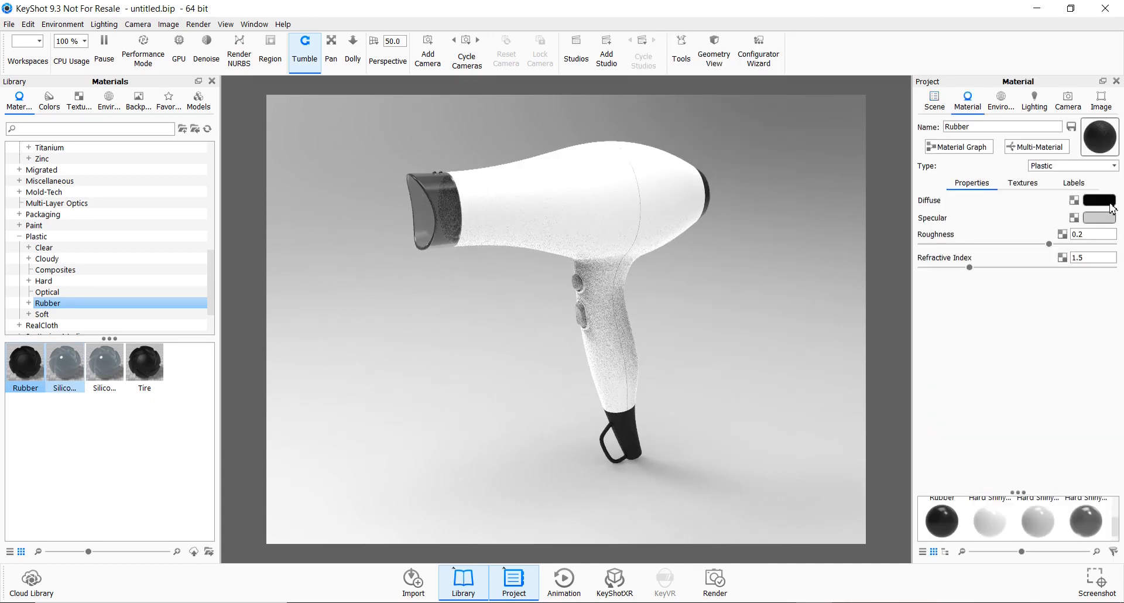
click(1110, 206)
click(940, 136)
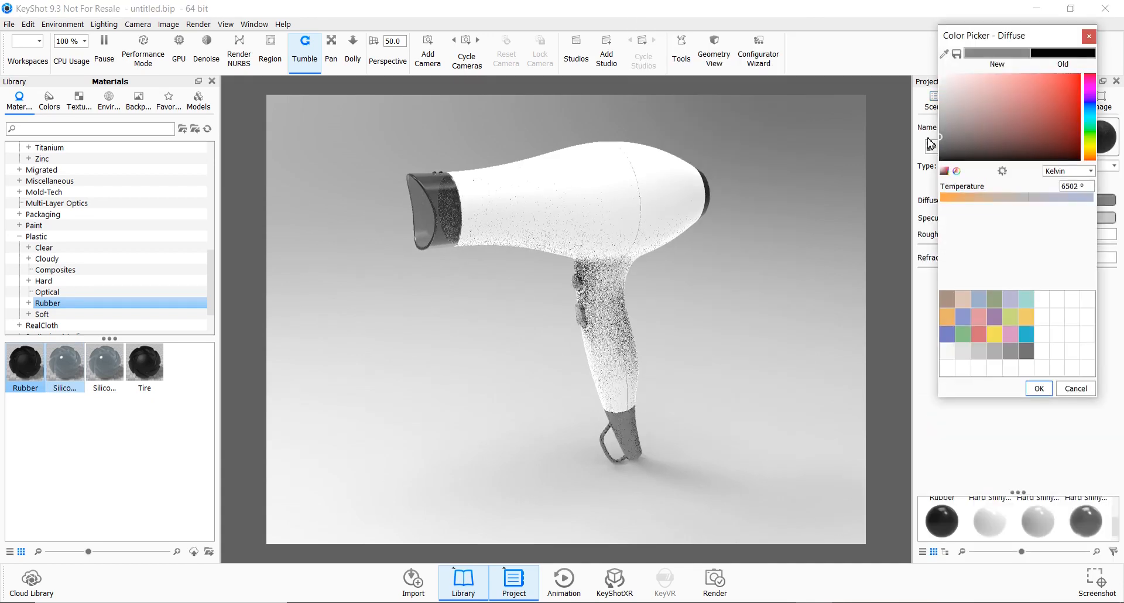
click(1037, 389)
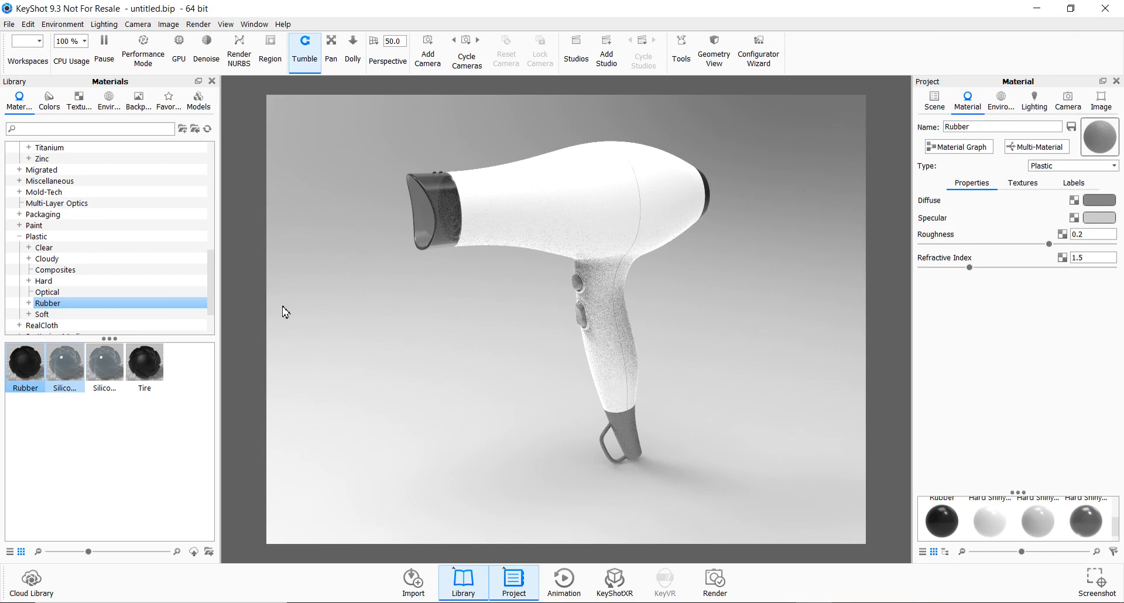
Apply Anodized Aluminum Brushed Yellow to the ring between the nozzle and the body
scroll(114, 216, up, 4)
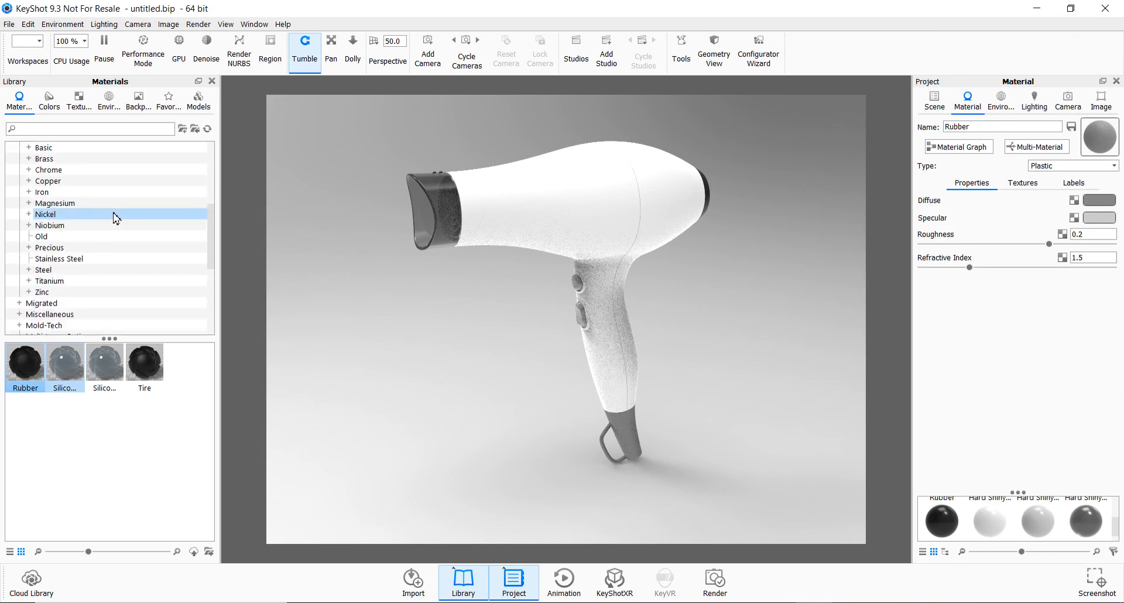
scroll(114, 217, up, 2)
click(100, 170)
drag(65, 463, 468, 224)
Set the Film Refractive Index of the ring's anodized aluminum to 1.184 for a paler gold
right_click(469, 223)
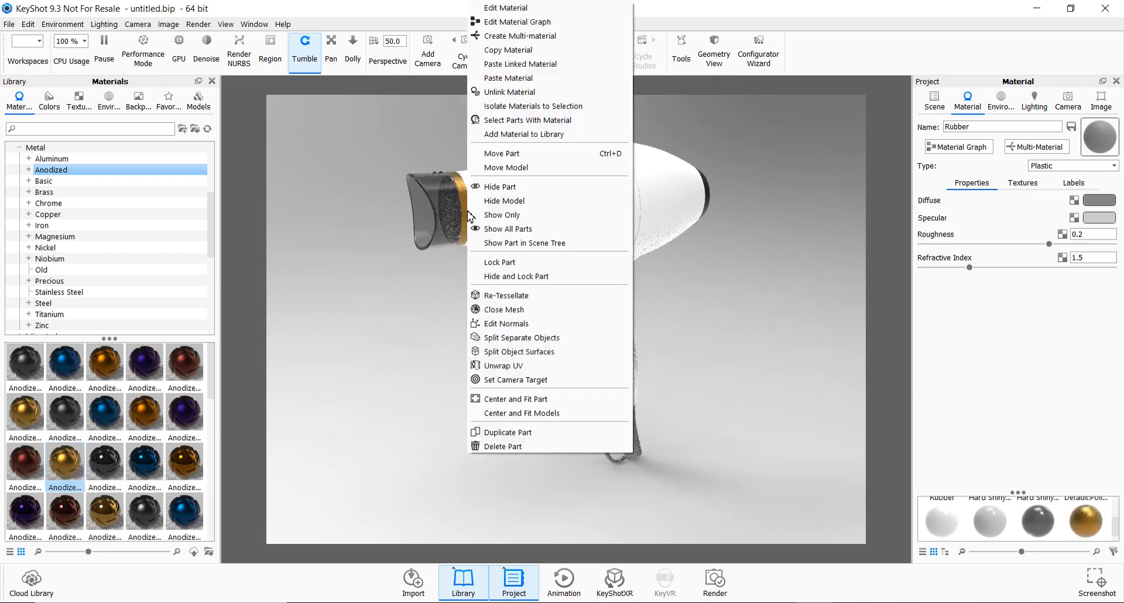
click(507, 8)
drag(959, 281, 931, 281)
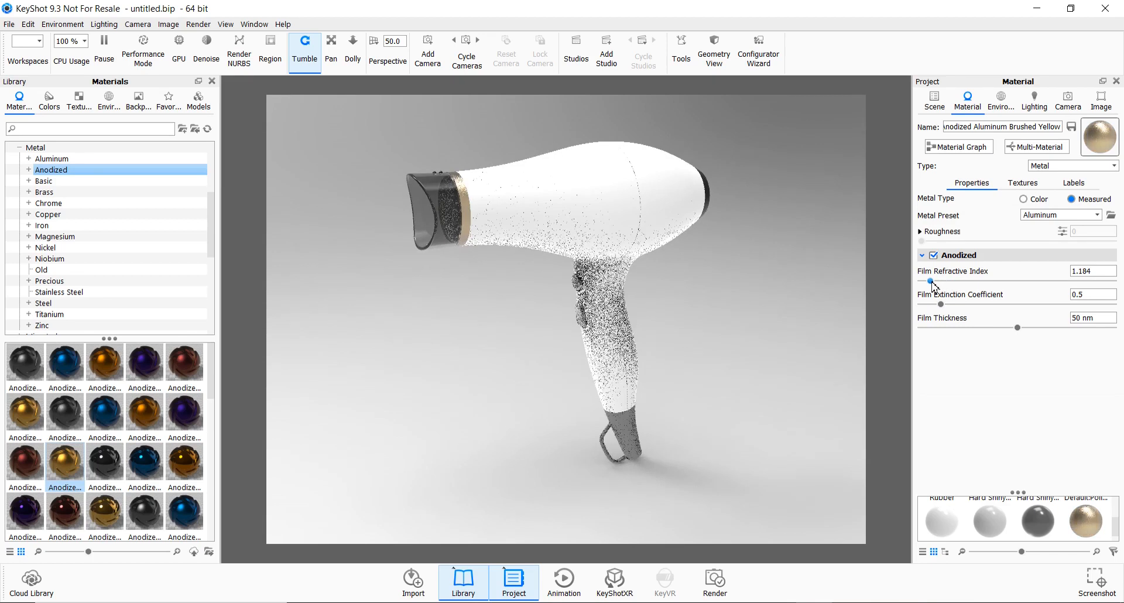
alt+right_drag(713, 252, 699, 322)
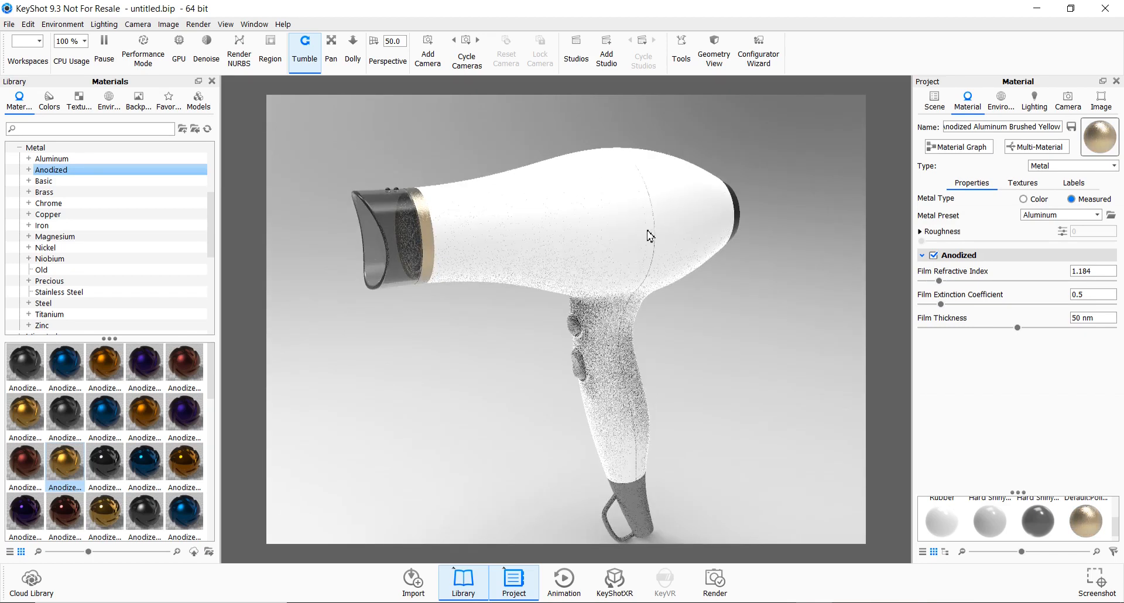
right_click(651, 237)
click(689, 9)
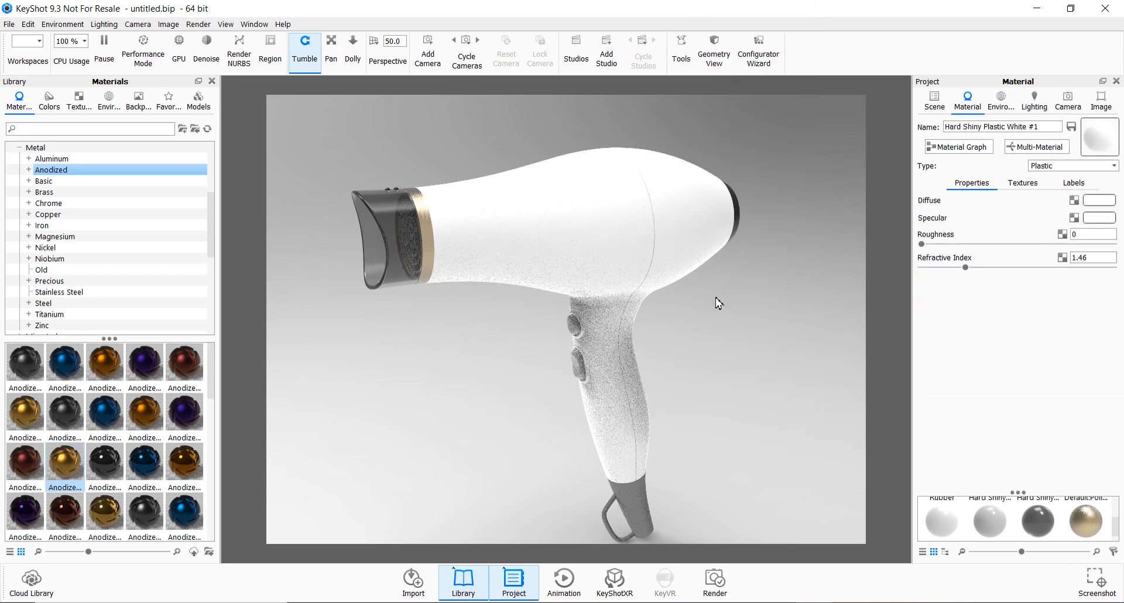
right_click(648, 266)
click(688, 9)
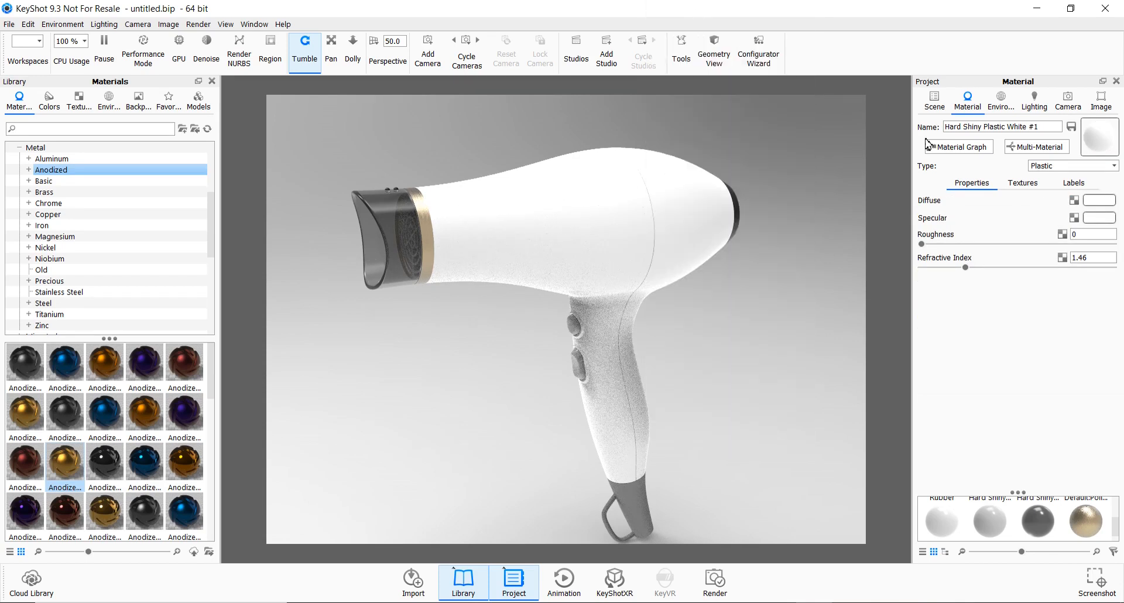
click(1106, 204)
click(945, 122)
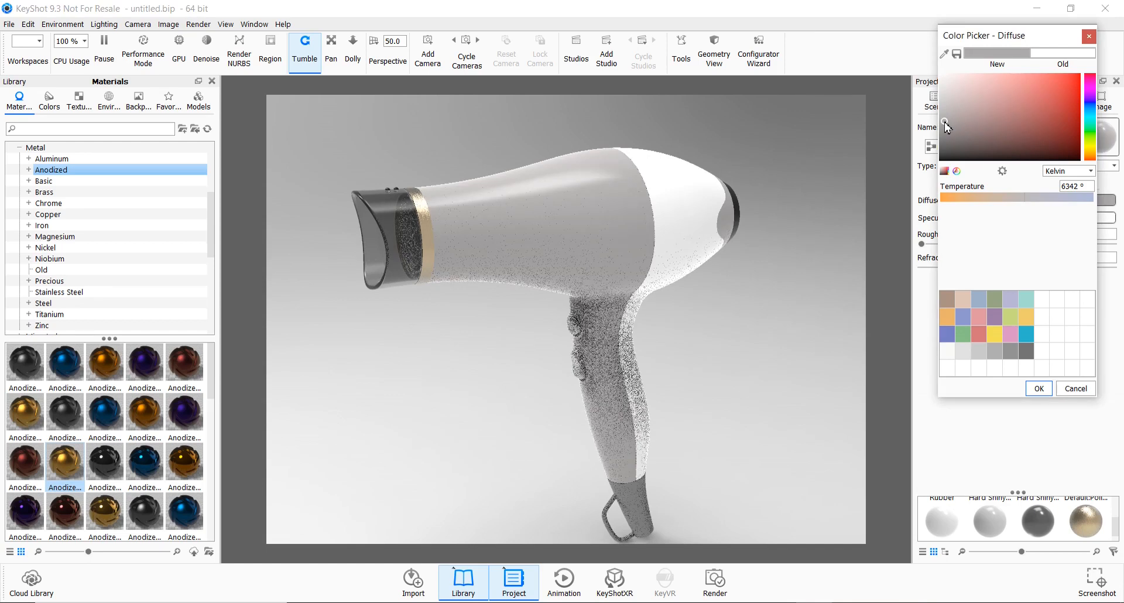
click(1076, 388)
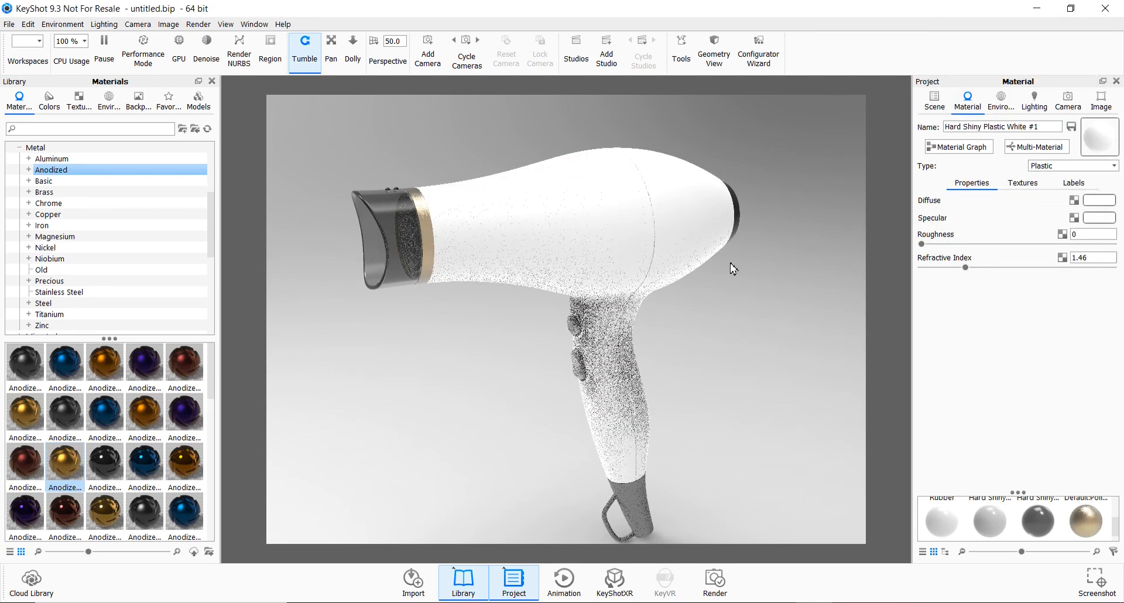
Unlink the materials of the rear accent panel and the front body shell from the shared white plastic
right_click(728, 223)
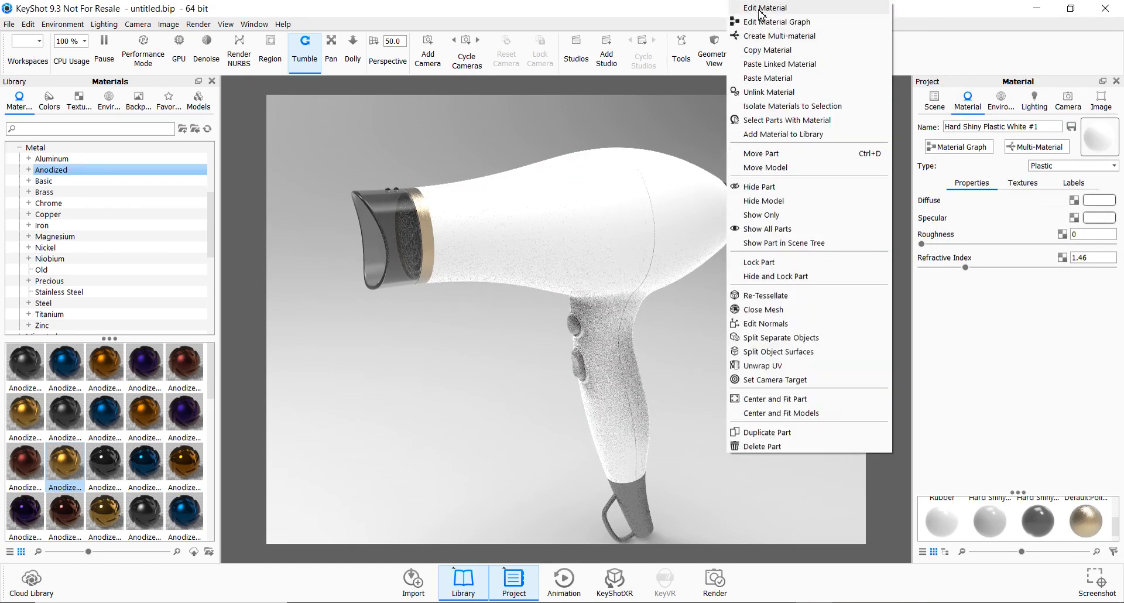
click(766, 93)
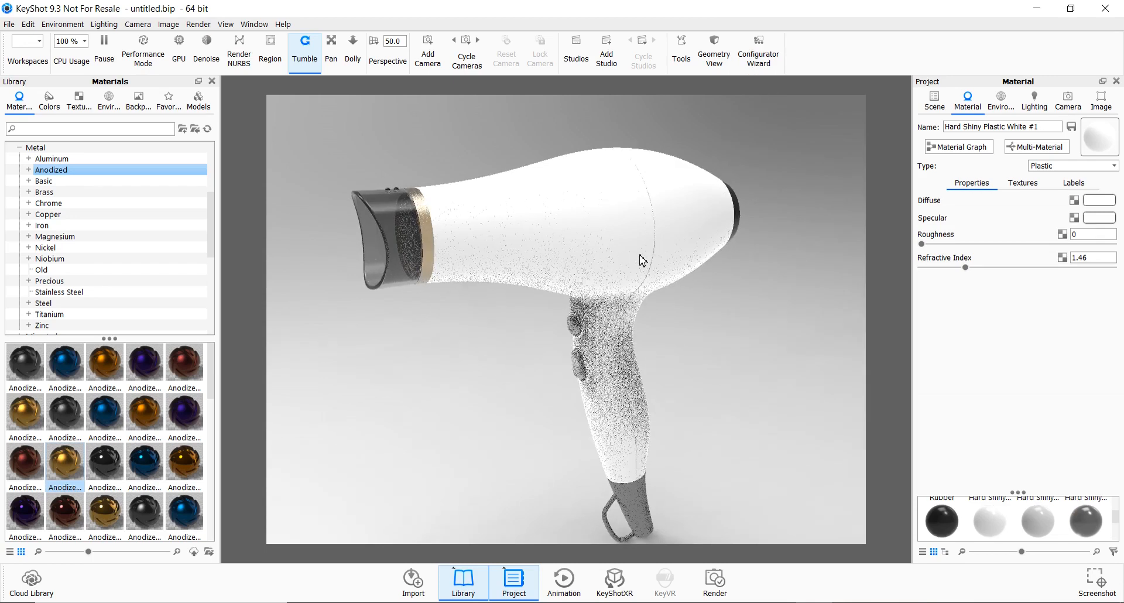
right_click(644, 260)
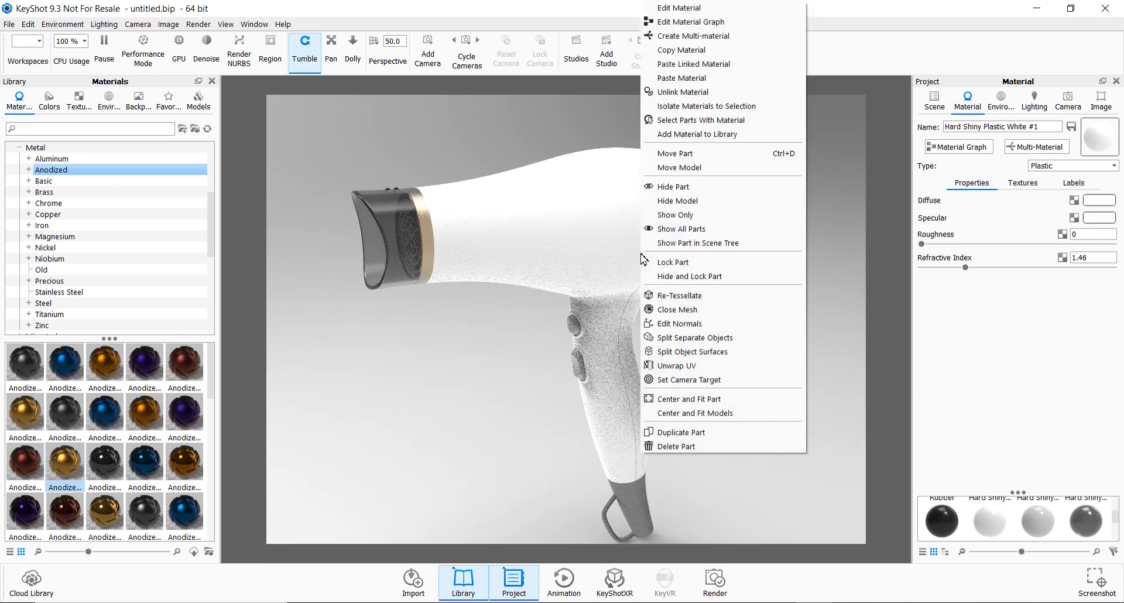
click(679, 105)
right_click(646, 244)
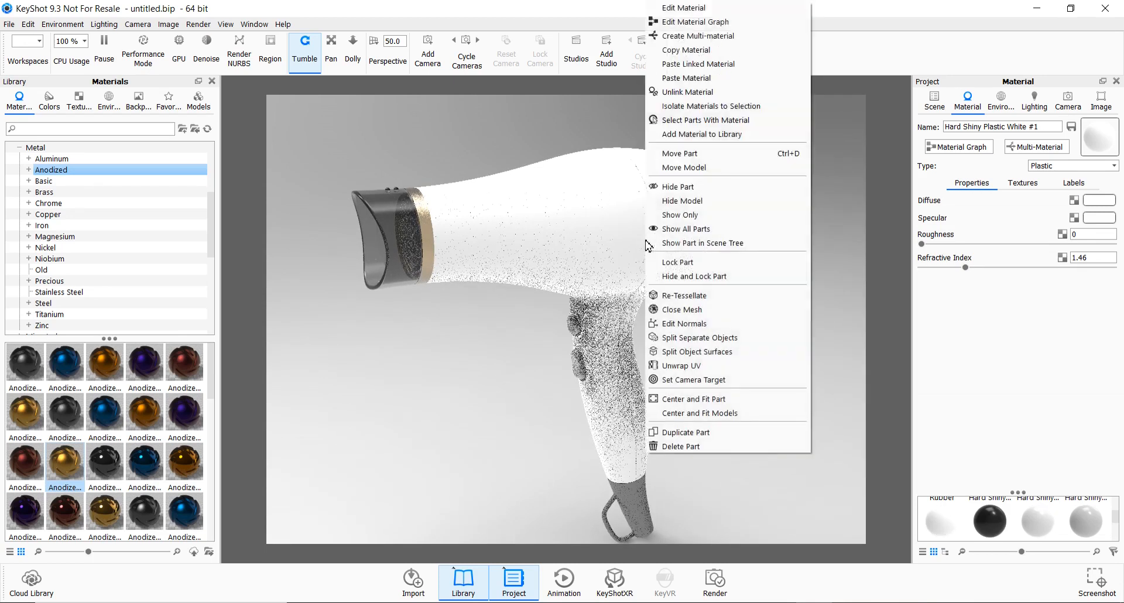
click(709, 32)
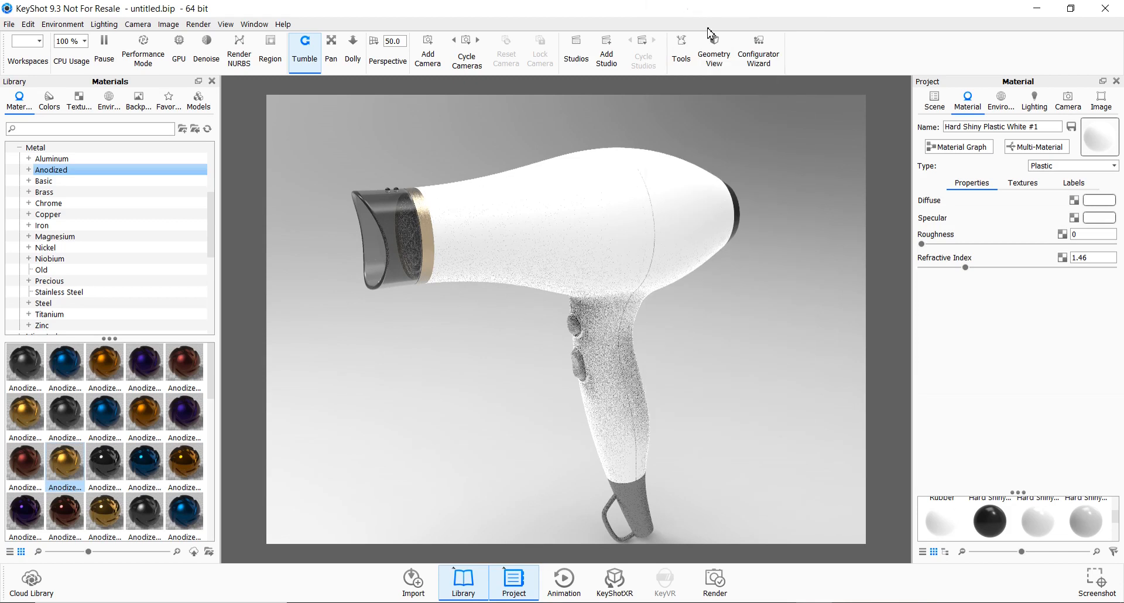
click(1093, 201)
click(943, 129)
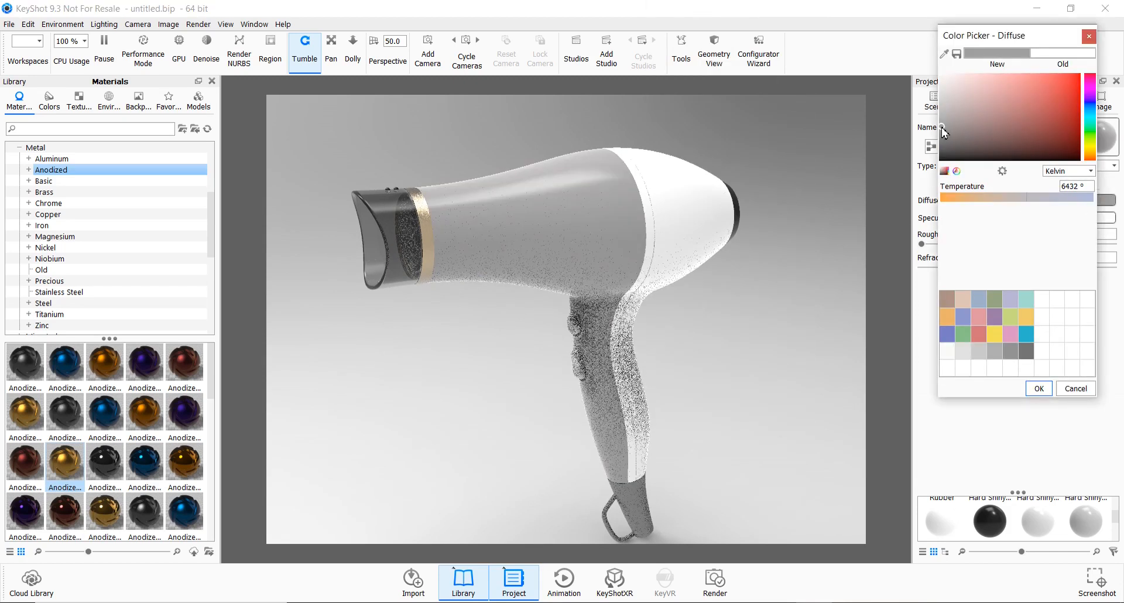
click(1075, 390)
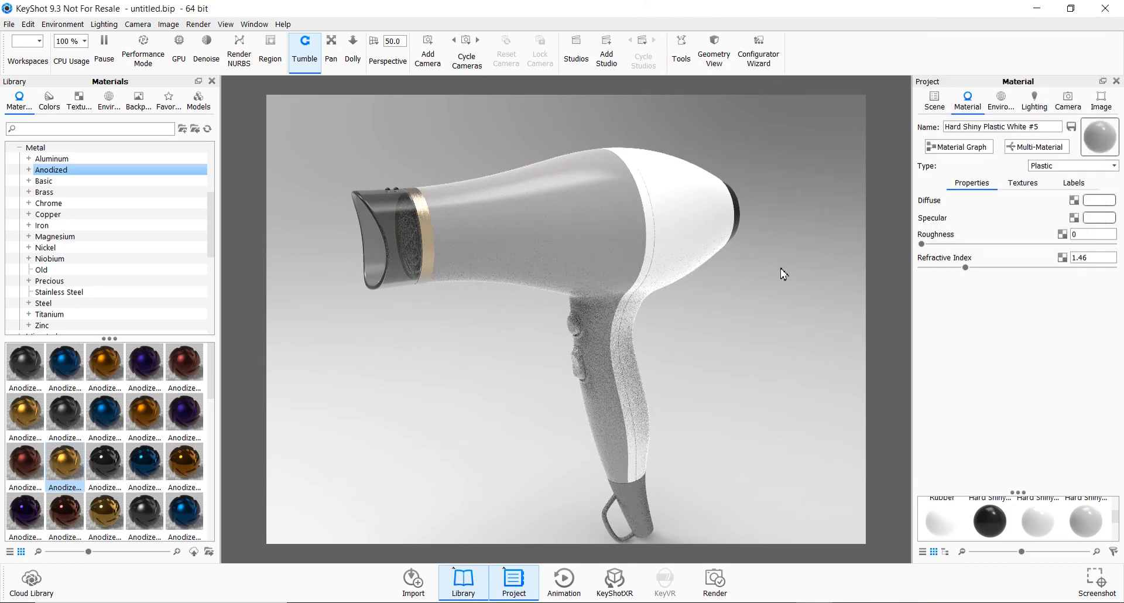
Change the diffuse colour of the narrow strip between the front and rear shells to light grey
right_click(652, 231)
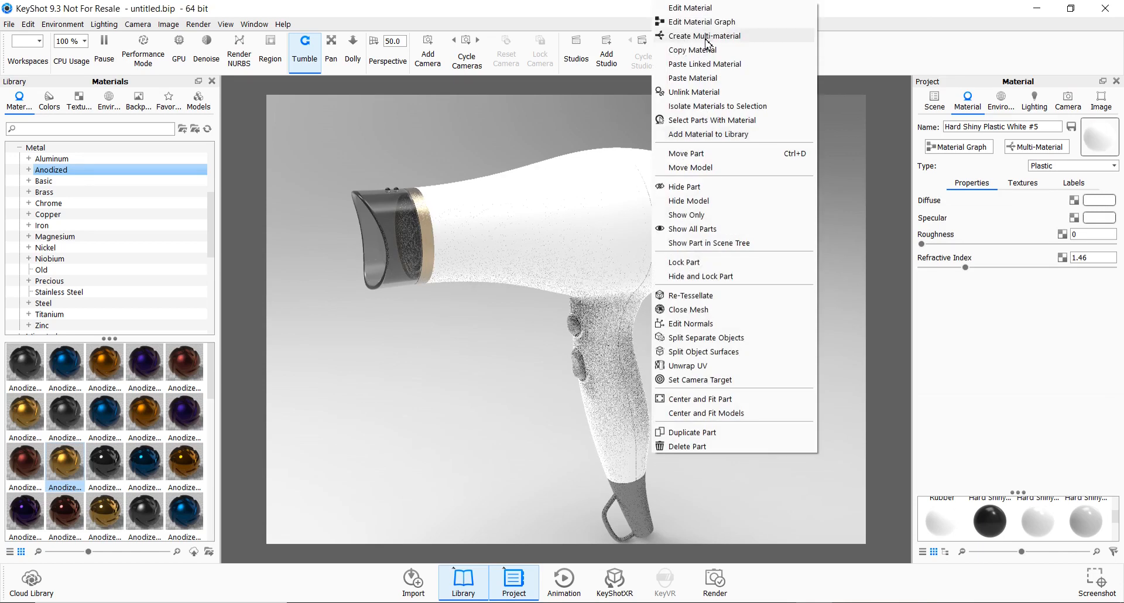
click(706, 9)
click(1097, 202)
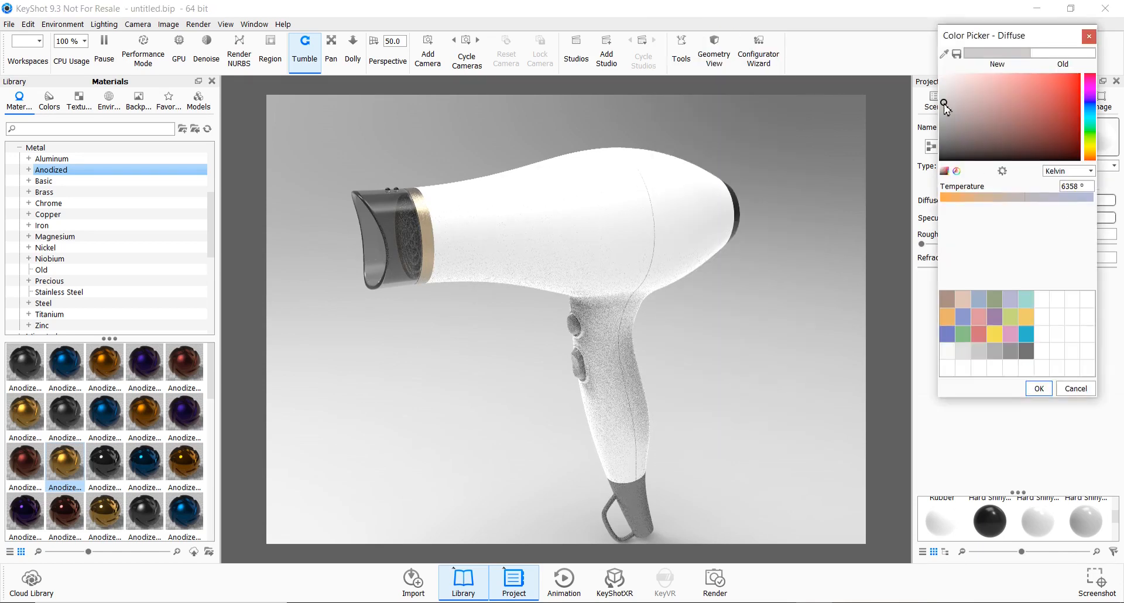
click(944, 104)
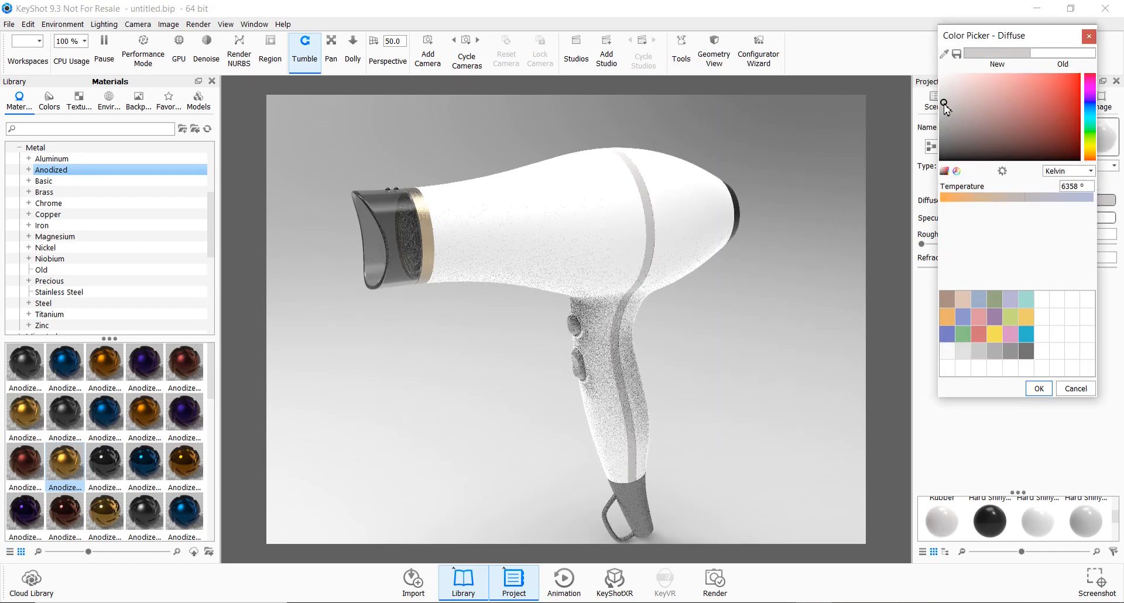
click(1039, 389)
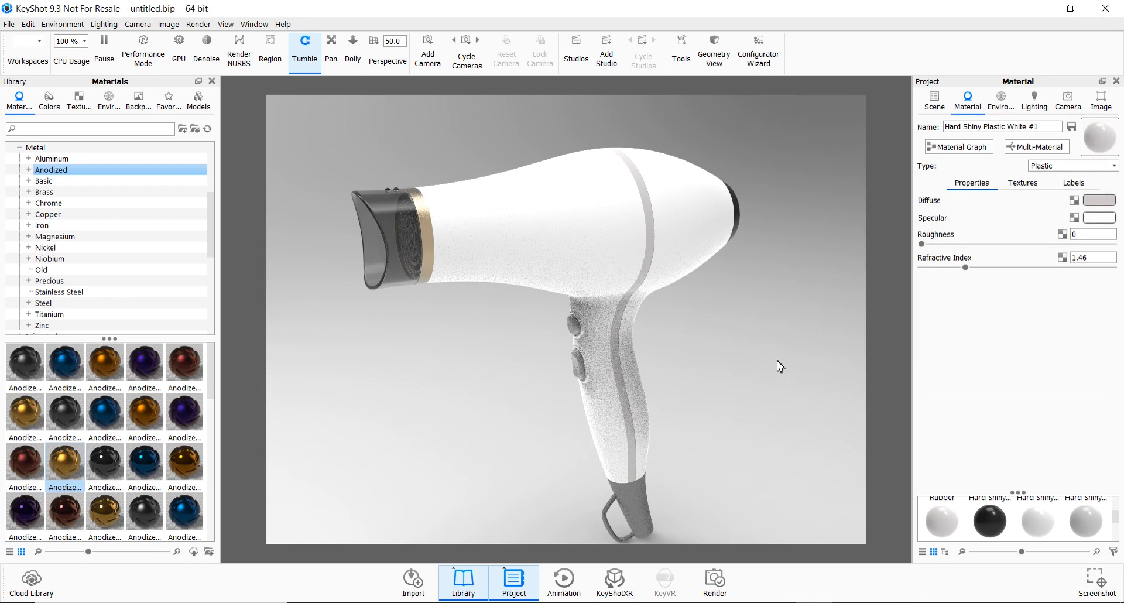
Copy the gold anodized material from the nozzle ring and paste it onto the accent panel at the dryer's rear
right_click(430, 237)
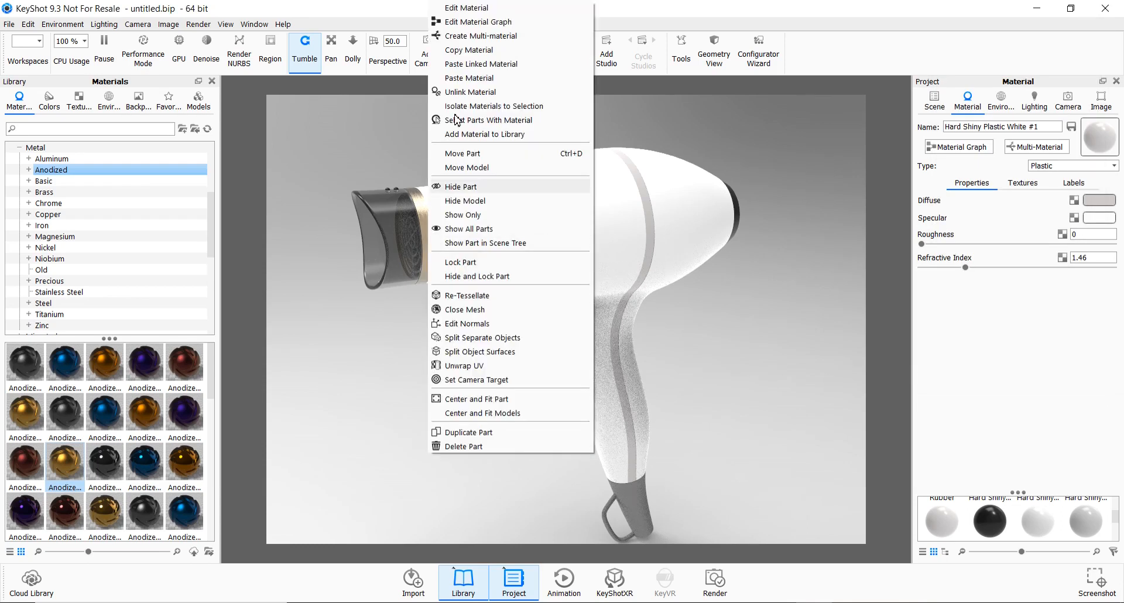
click(462, 51)
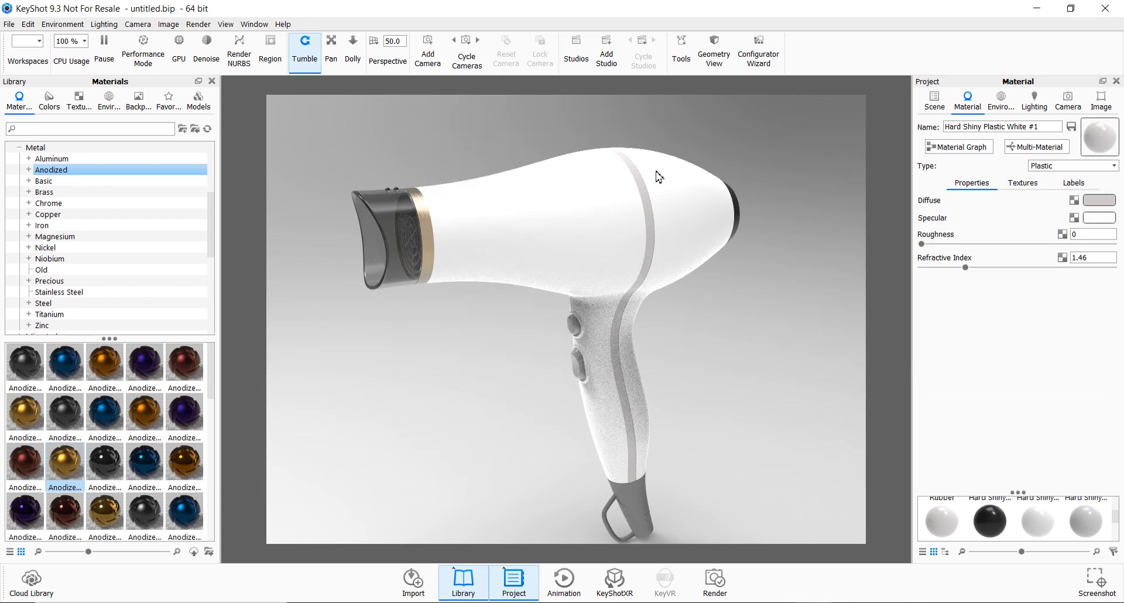
right_click(730, 221)
click(794, 83)
drag(752, 306, 489, 305)
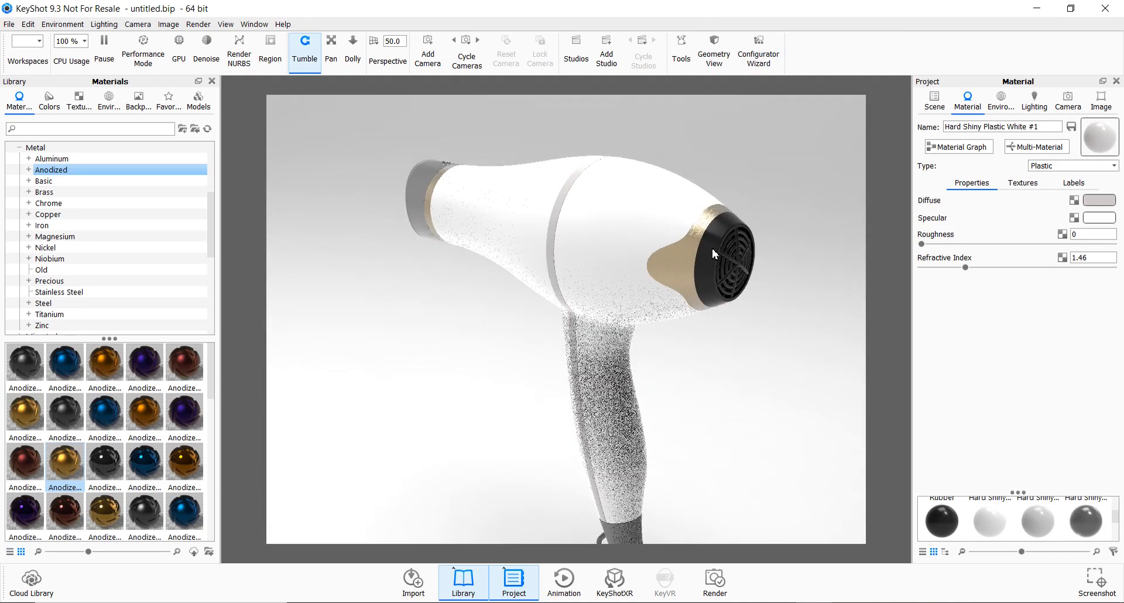
Paste the copied gold anodized material onto the black vent grille at the rear of the dryer
right_click(713, 252)
click(751, 78)
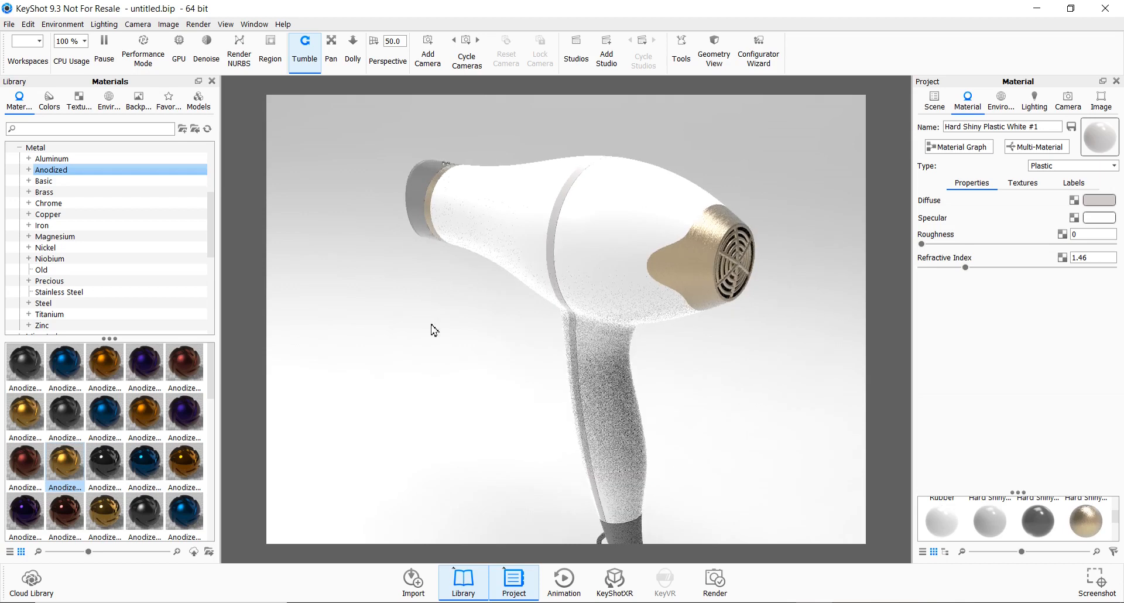
drag(438, 343, 678, 329)
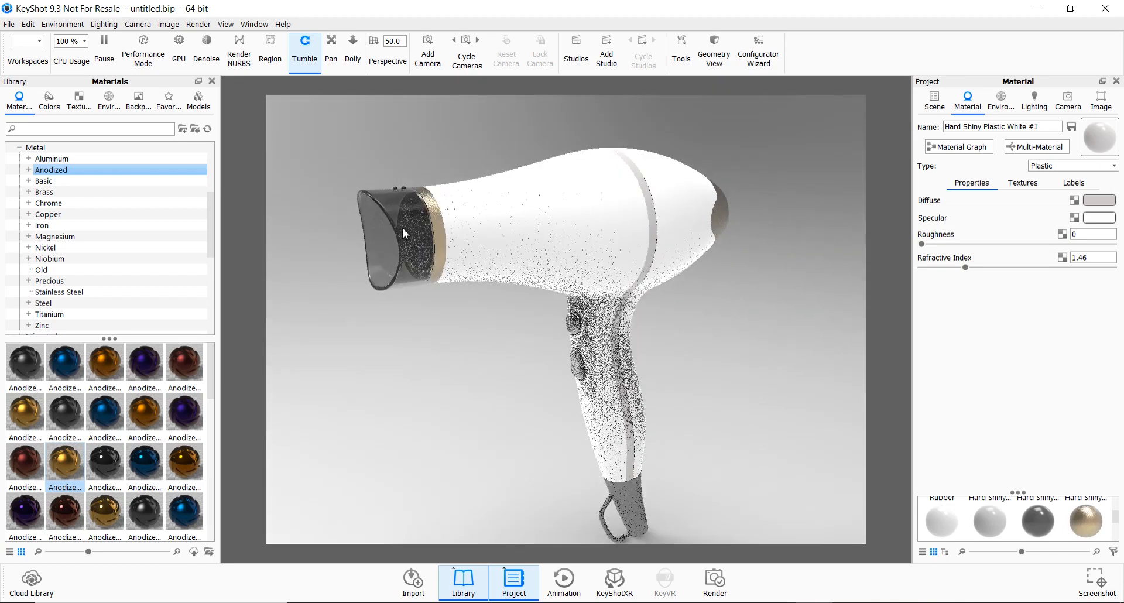
Apply rounded edges to the gold nozzle ring and set the front body shell's rounded edge radius to 1 mm
click(943, 101)
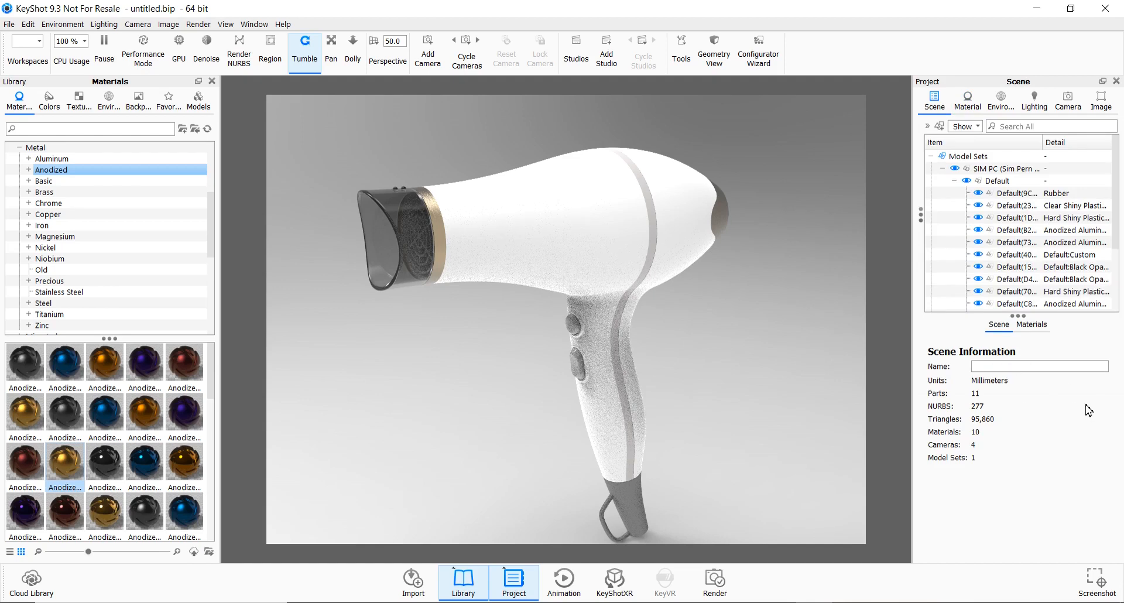
click(441, 234)
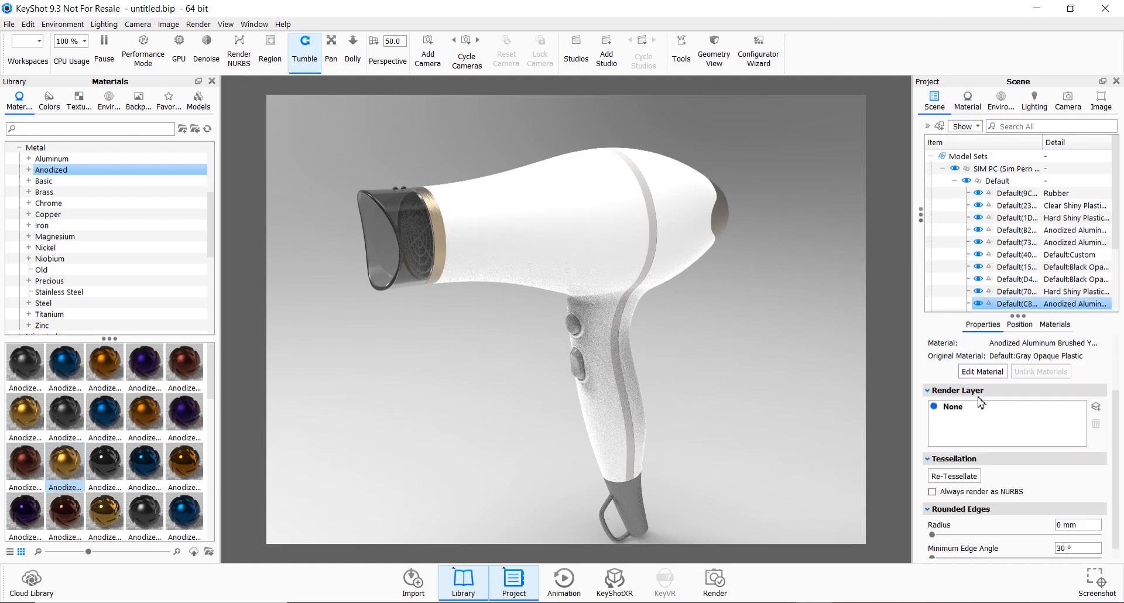
click(1078, 531)
key(Return)
click(600, 223)
click(1082, 525)
text(1)
key(Return)
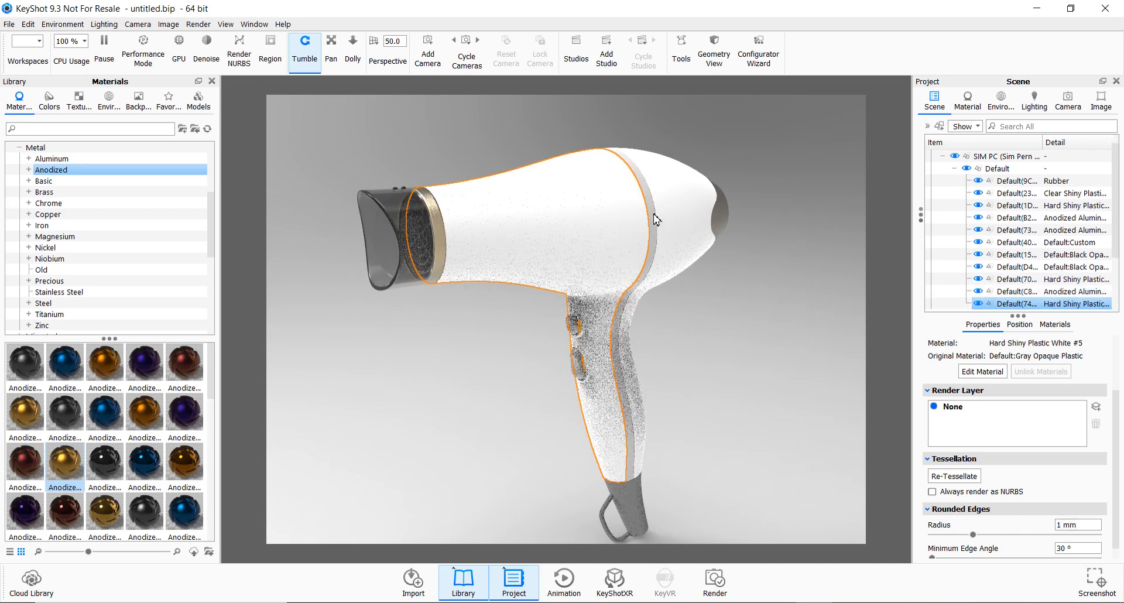
Set the rounded edge radius to 1 mm on the grey strip, the rear body shell and the gold rear accent panel
click(656, 219)
click(1082, 525)
text(1)
key(Return)
click(668, 222)
click(1082, 525)
text(1)
click(712, 229)
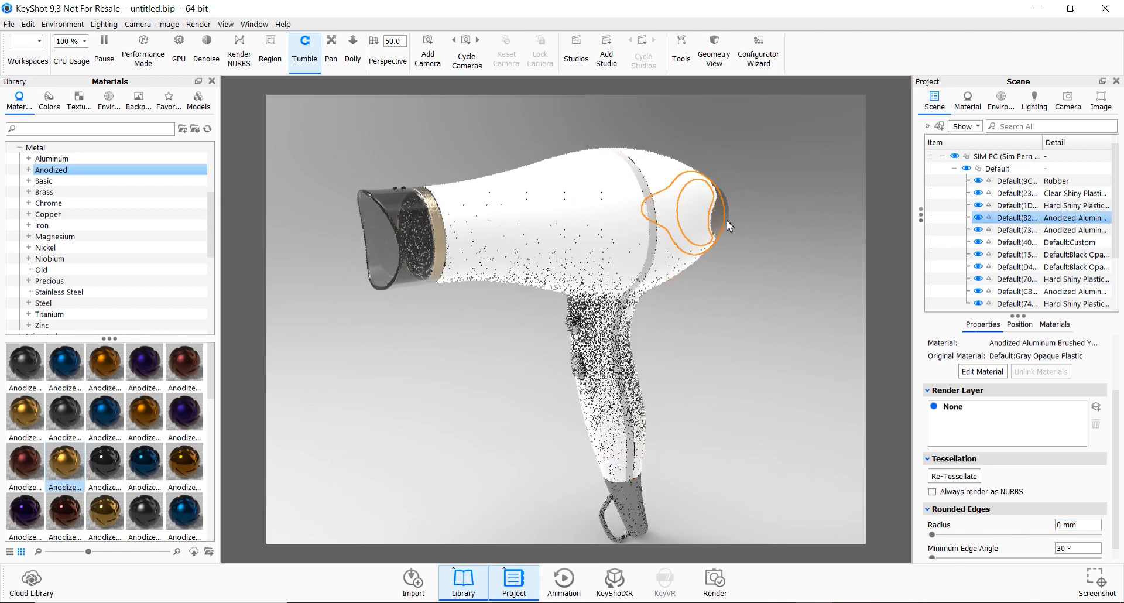
click(1062, 525)
text(1)
click(728, 343)
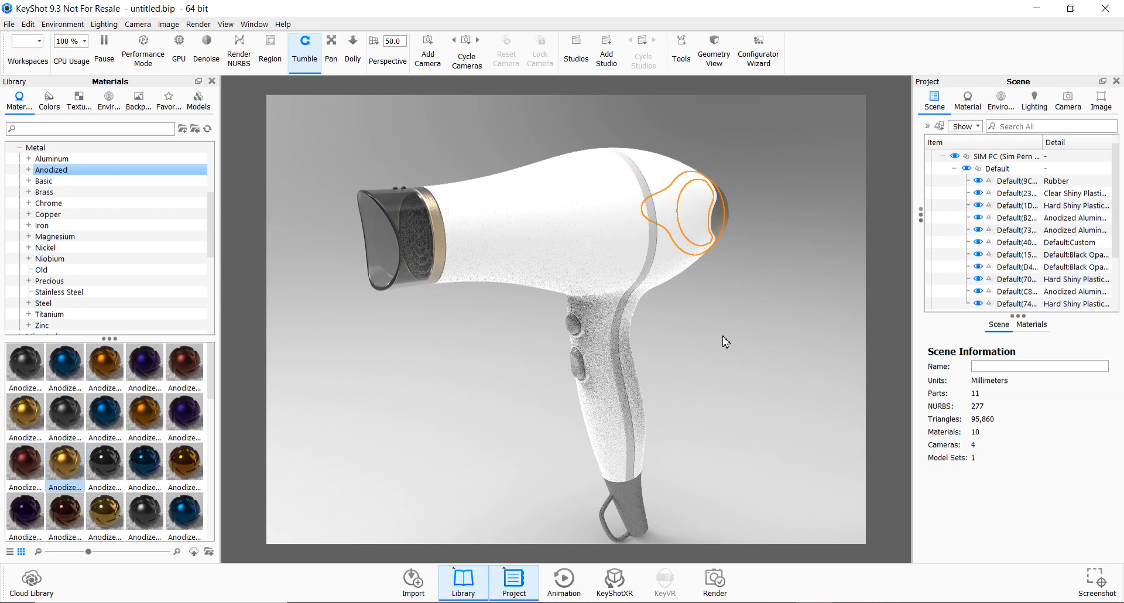
Scale the brushed bump texture of the rear vent grille's anodized aluminum down to 0 mm width and height
drag(749, 335, 727, 262)
right_click(728, 261)
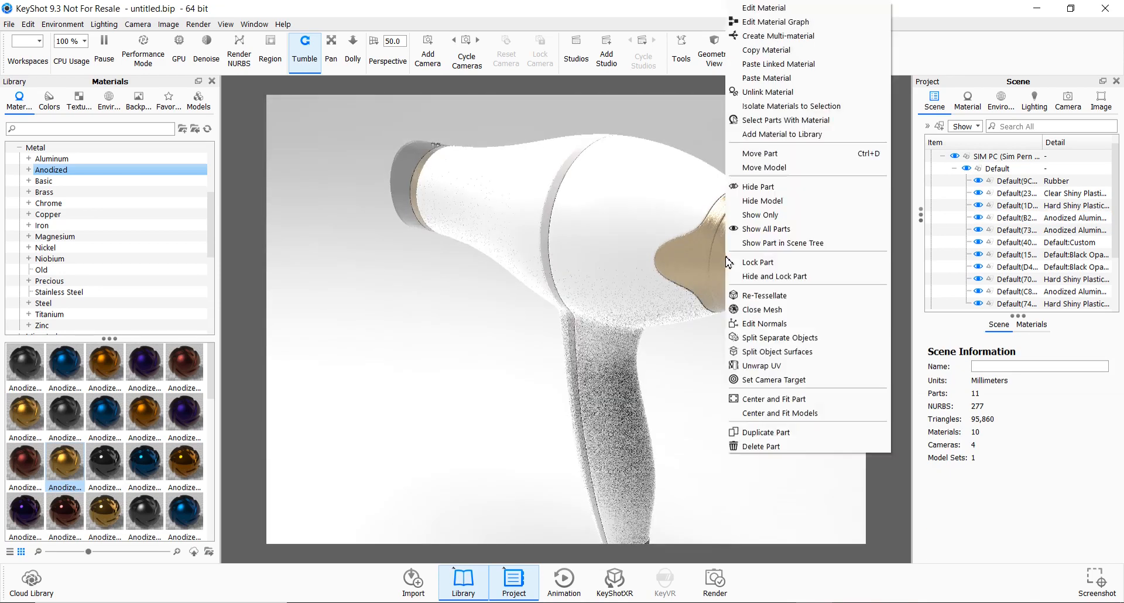
click(752, 10)
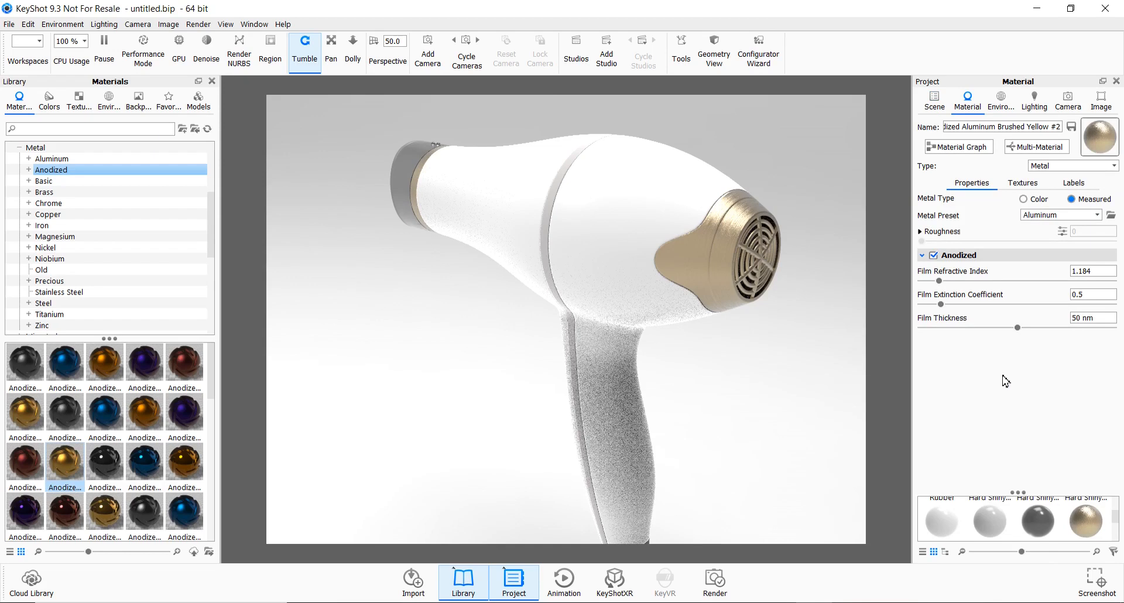
click(1022, 184)
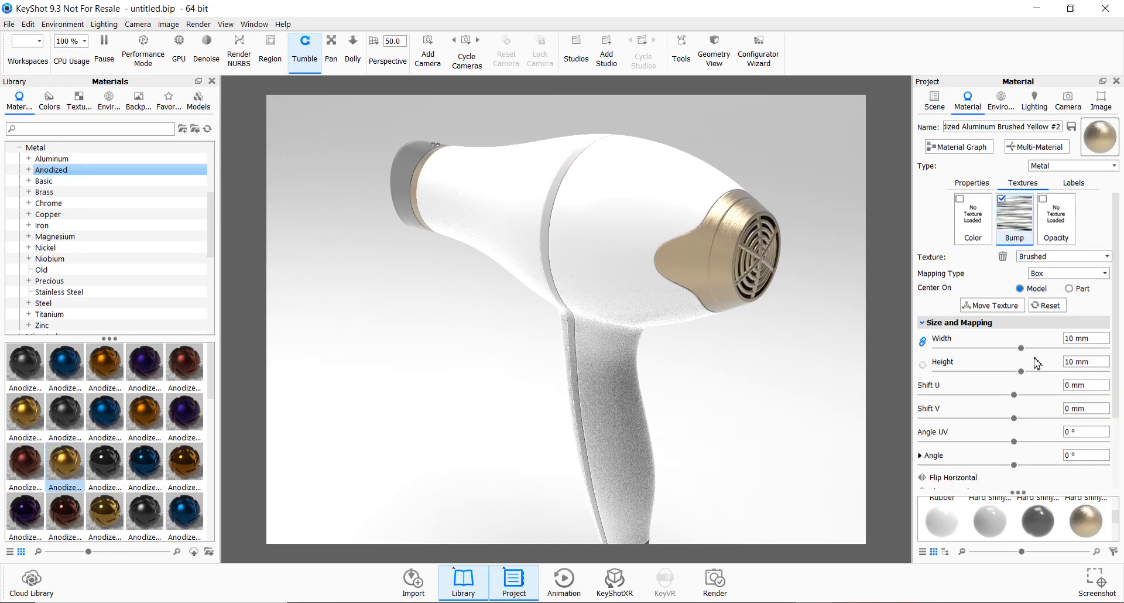
scroll(1072, 378, down, 3)
scroll(1053, 368, up, 3)
drag(1021, 371, 917, 375)
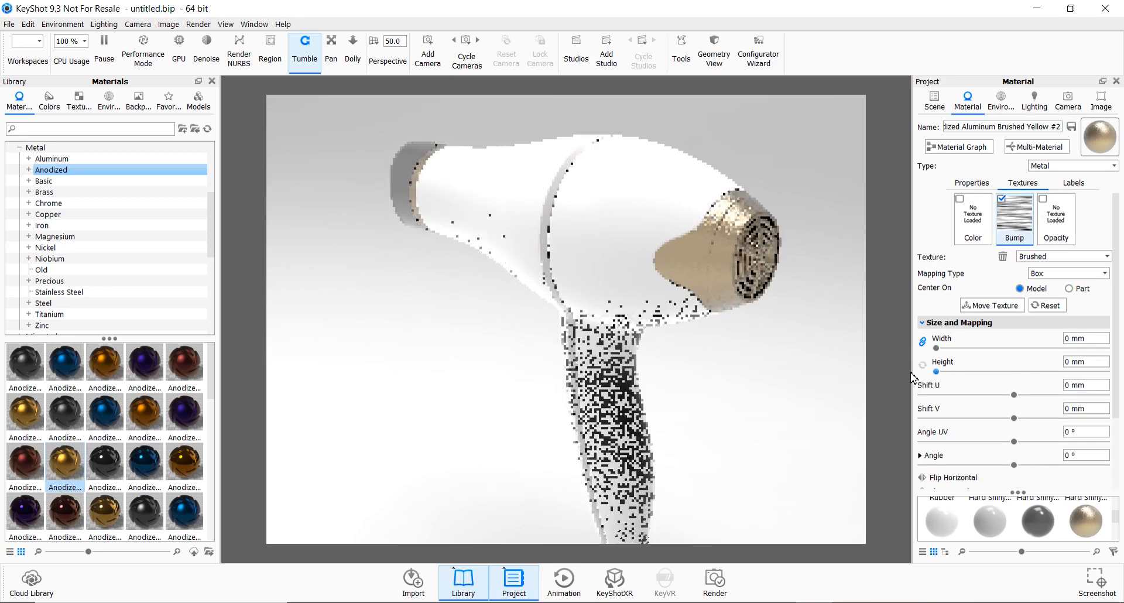
Set the Film Refractive Index of the rear vent grille's anodized aluminum to 1
scroll(788, 252, up, 5)
scroll(789, 252, up, 2)
drag(809, 261, 685, 310)
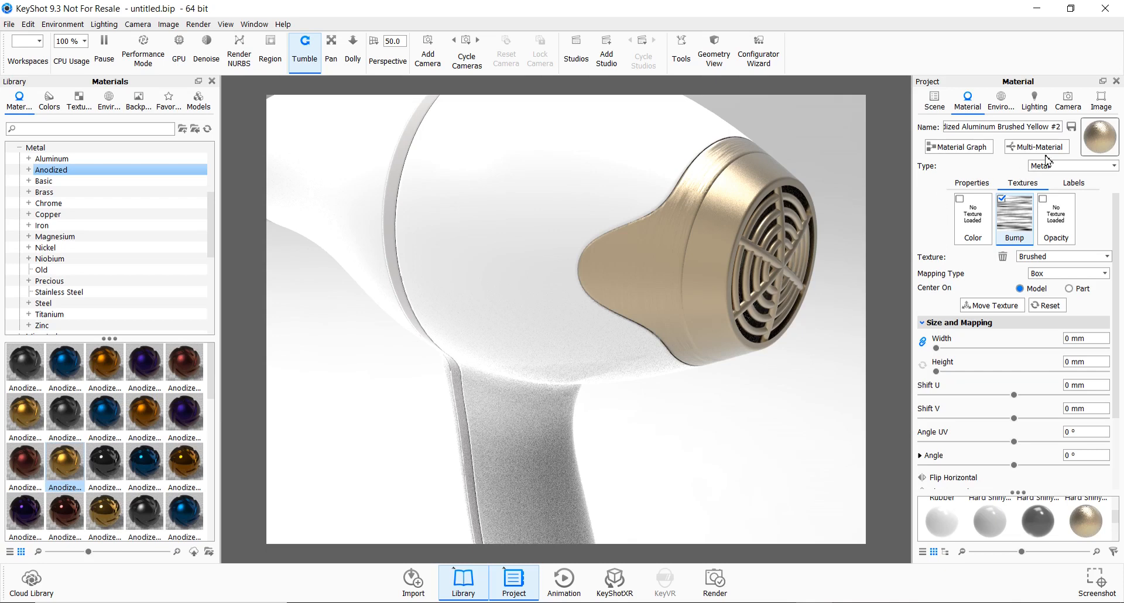
click(971, 185)
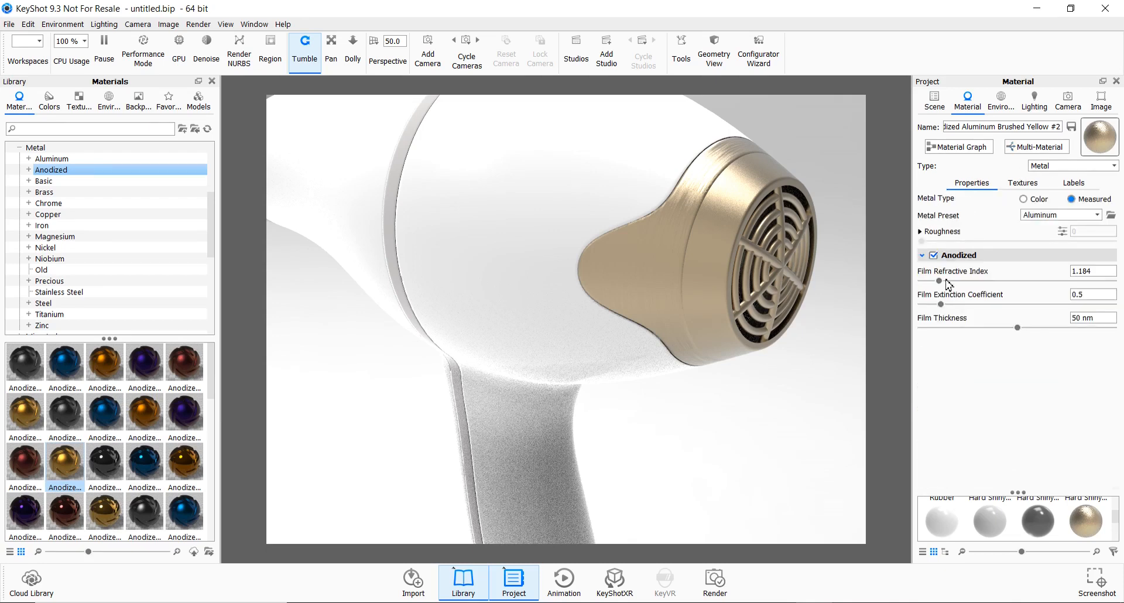
drag(940, 281, 903, 283)
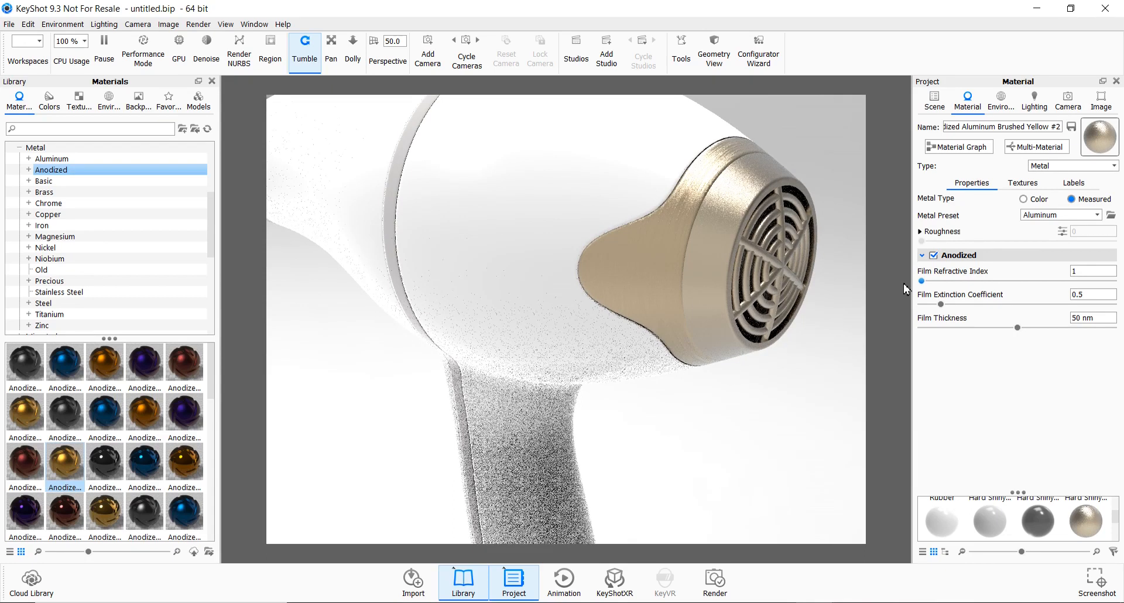
Switch the rear vent grille's Metal Type to Color and give it a light pink colour
scroll(729, 319, up, 2)
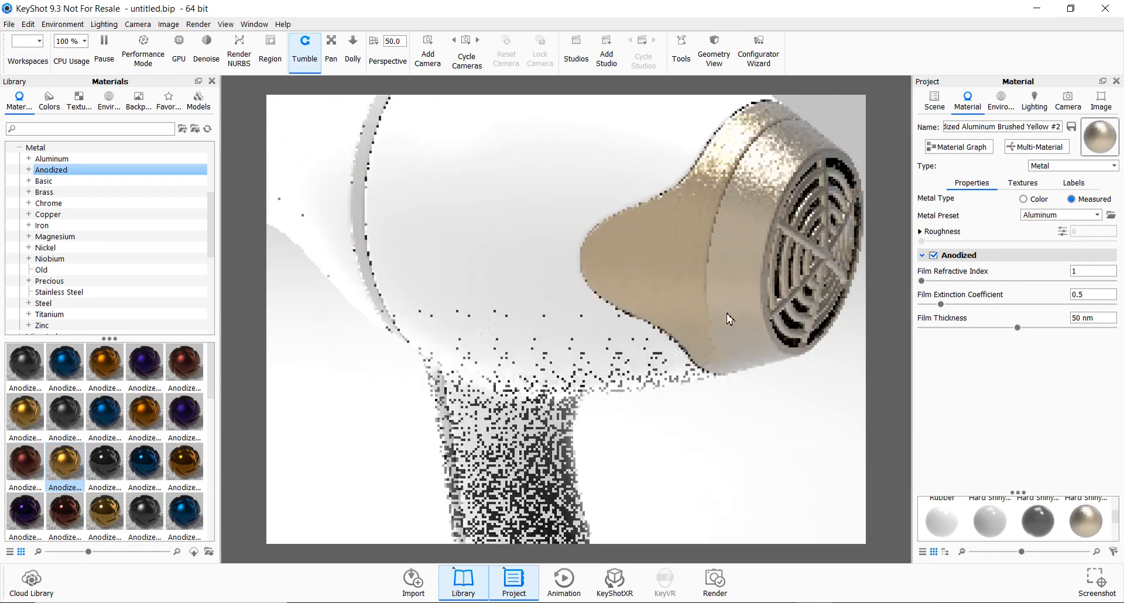
scroll(729, 319, down, 3)
drag(728, 366, 808, 340)
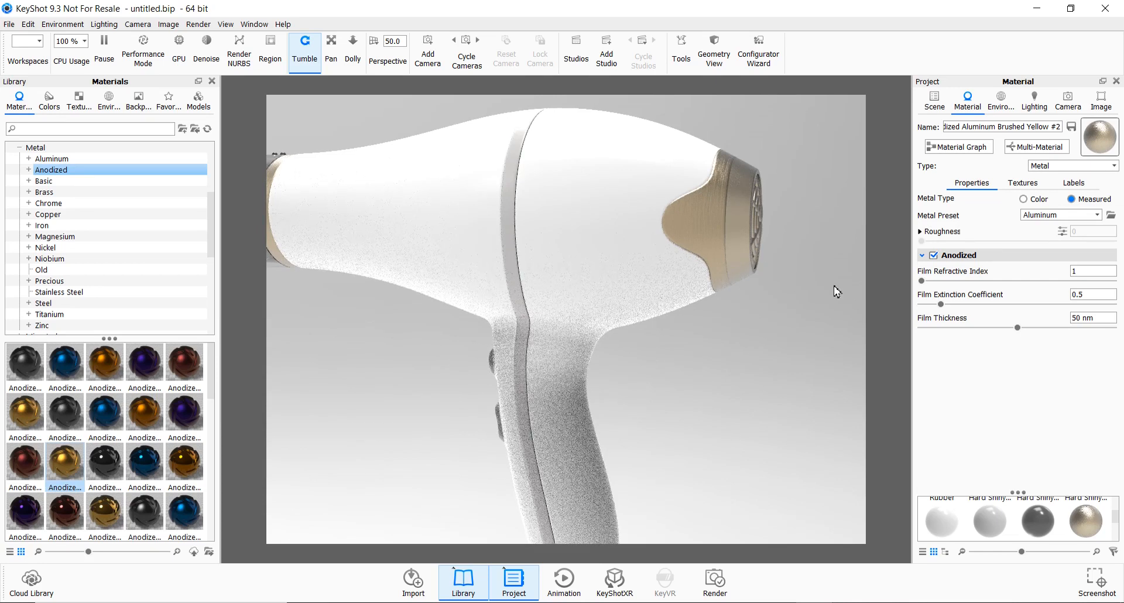
click(1023, 200)
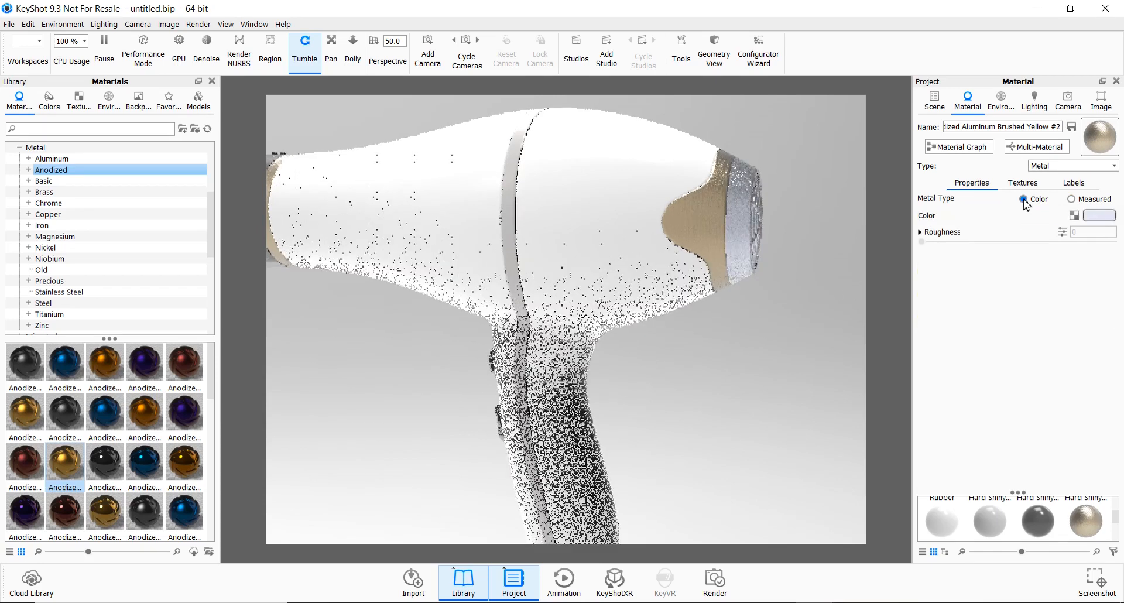
click(1097, 215)
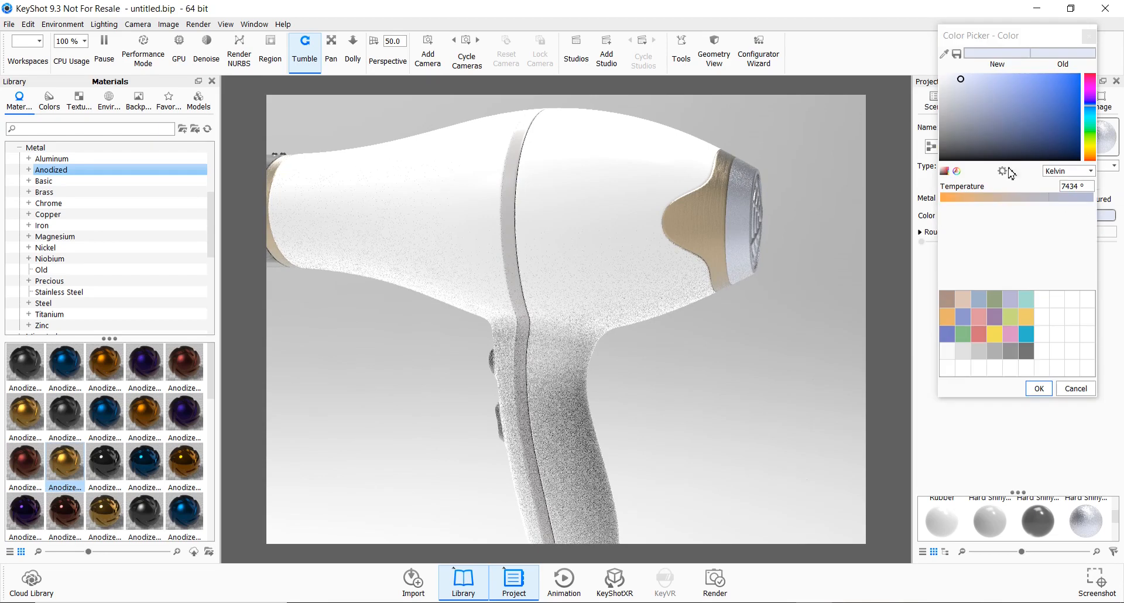
drag(951, 113, 940, 74)
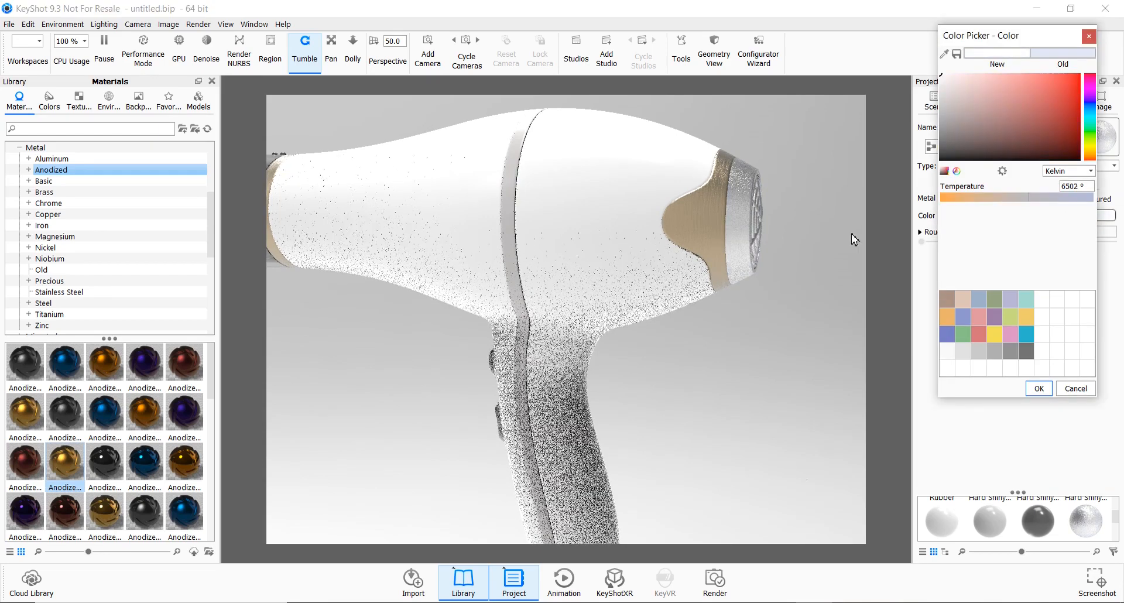
drag(782, 306, 754, 349)
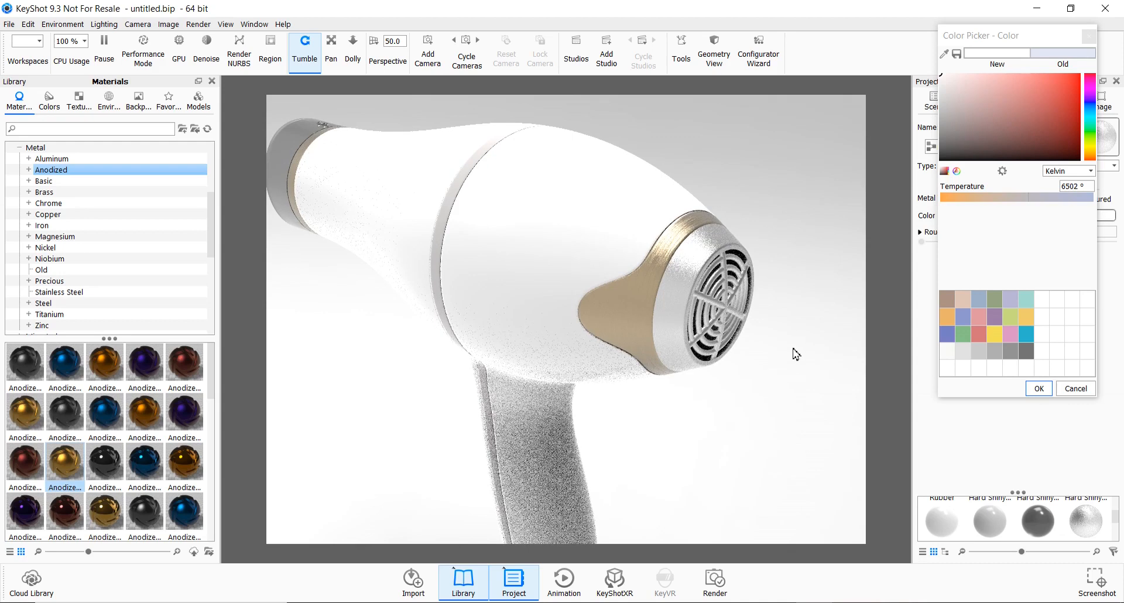
drag(967, 83, 980, 75)
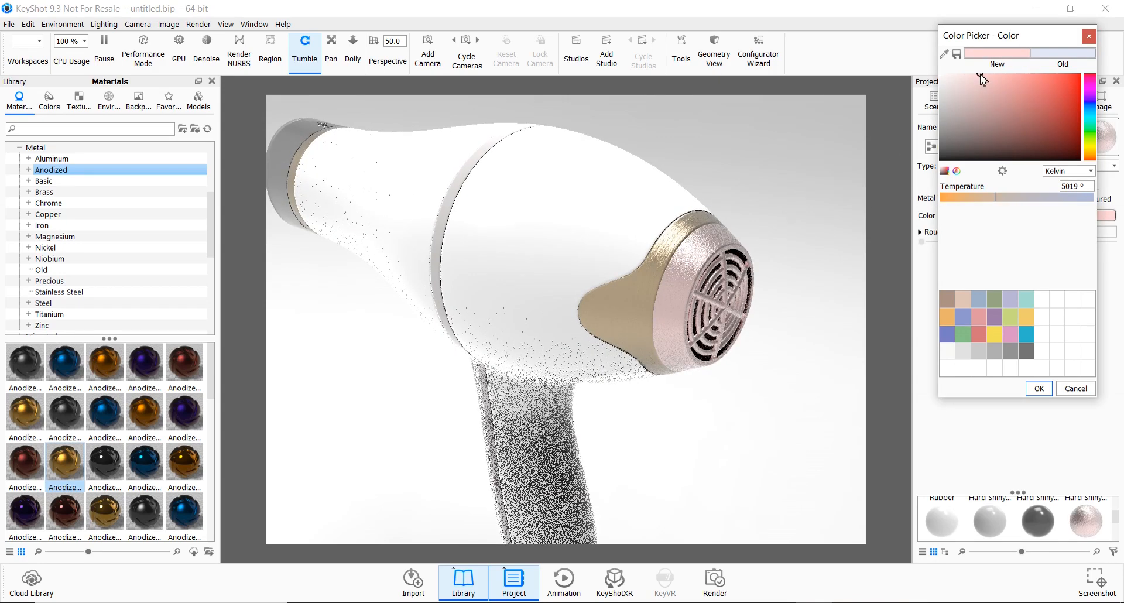
click(1039, 388)
Copy the gold anodized material from the nozzle ring and paste it onto both buttons on the handle
drag(690, 420, 549, 364)
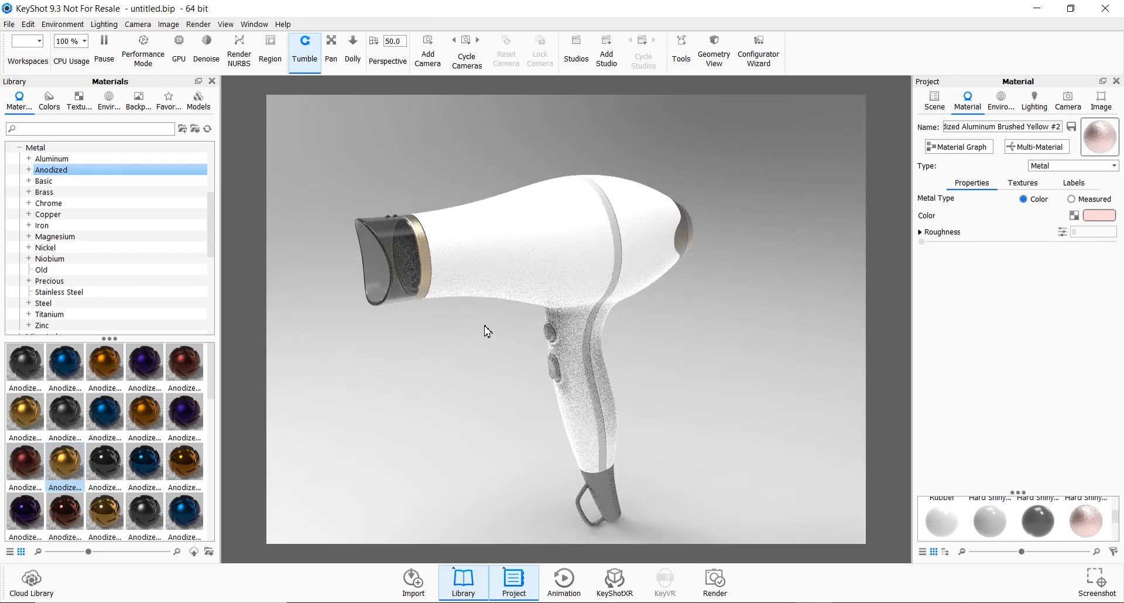
drag(480, 329, 408, 267)
right_click(408, 265)
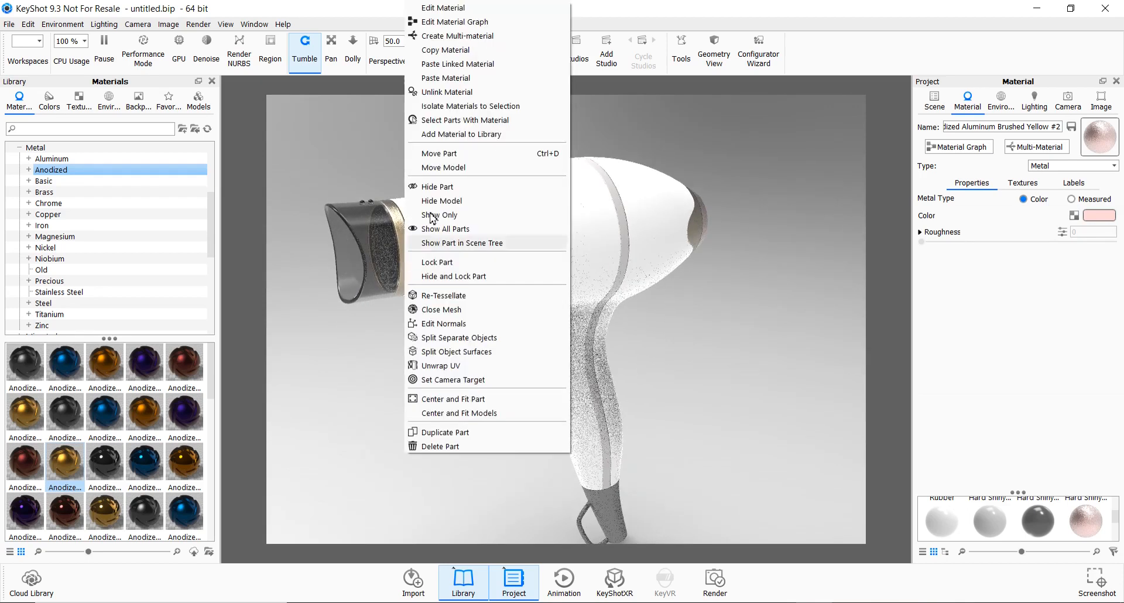
click(449, 49)
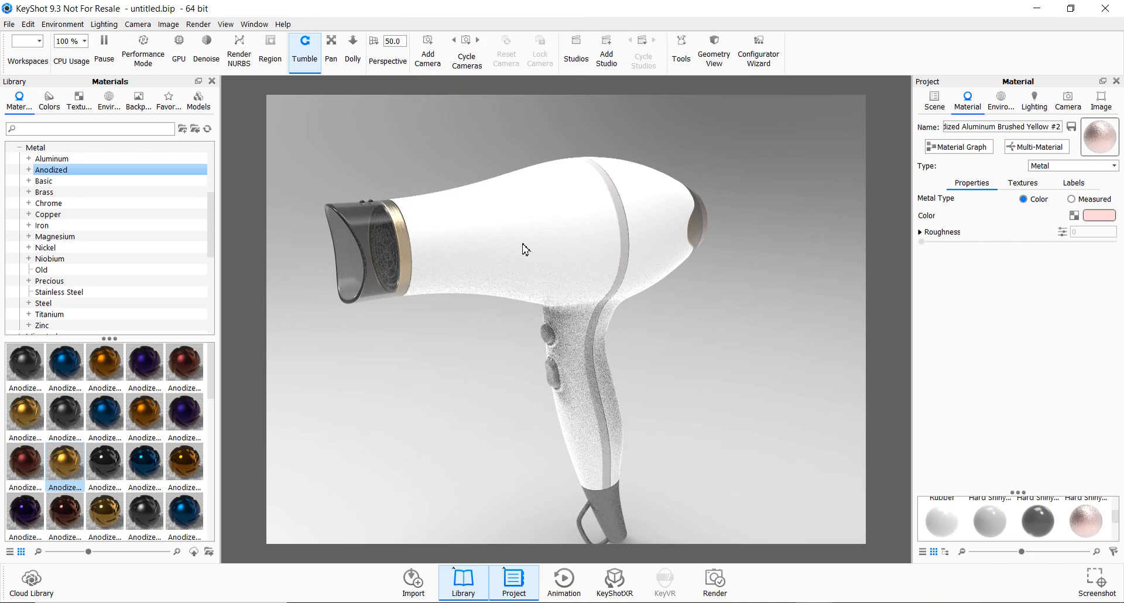
right_click(550, 339)
click(582, 76)
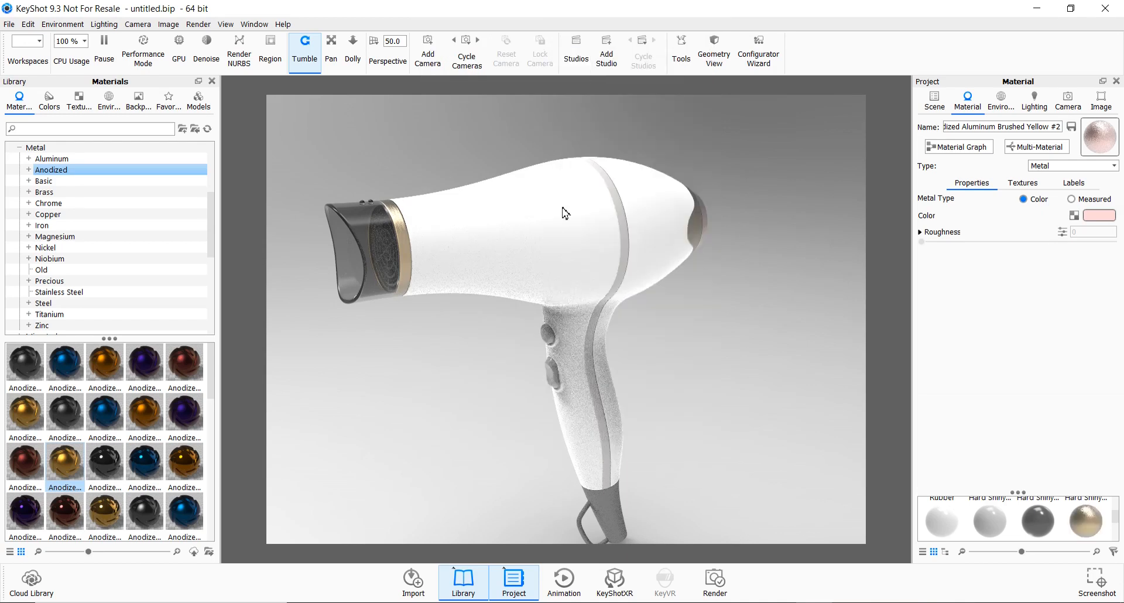
right_click(551, 417)
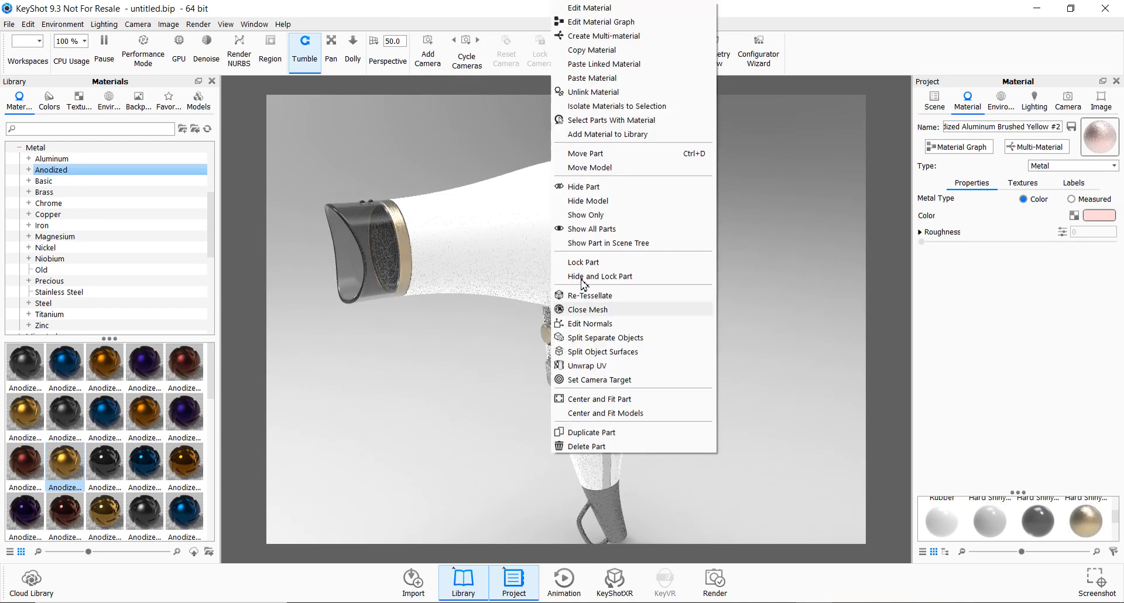
click(585, 93)
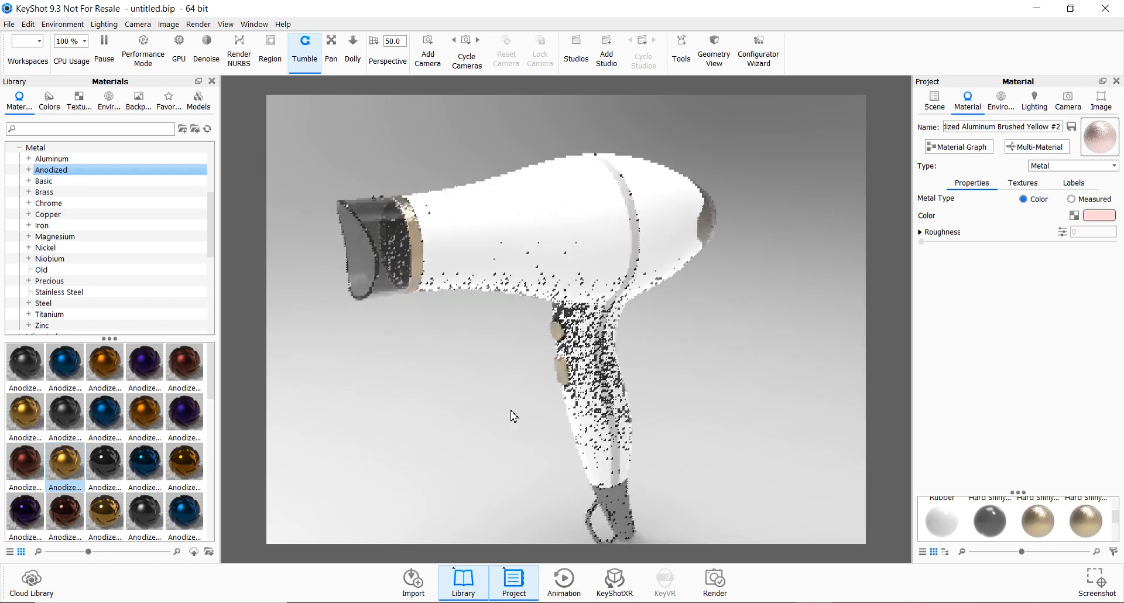
Add logo-simpc.png as a texture label to the front body shell's white plastic material
right_click(490, 234)
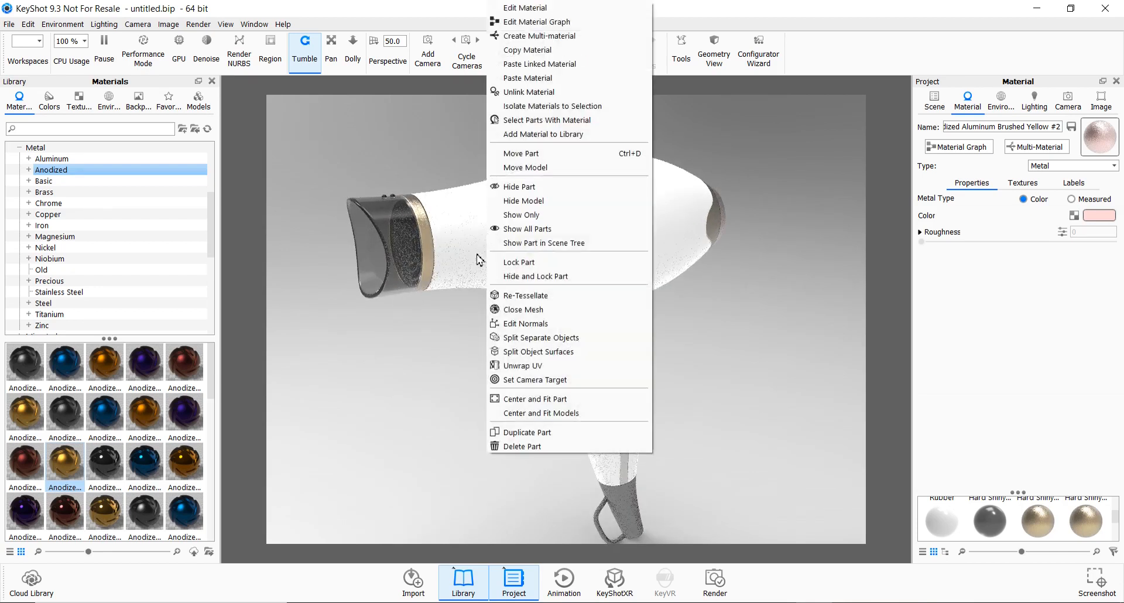
click(520, 10)
click(1072, 183)
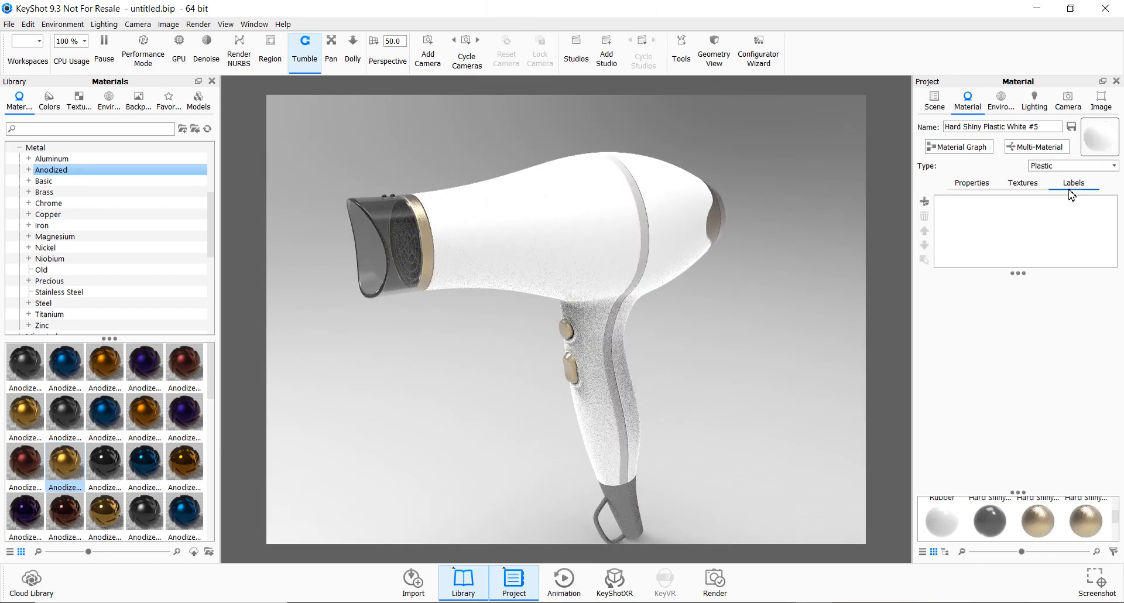
click(925, 201)
click(945, 210)
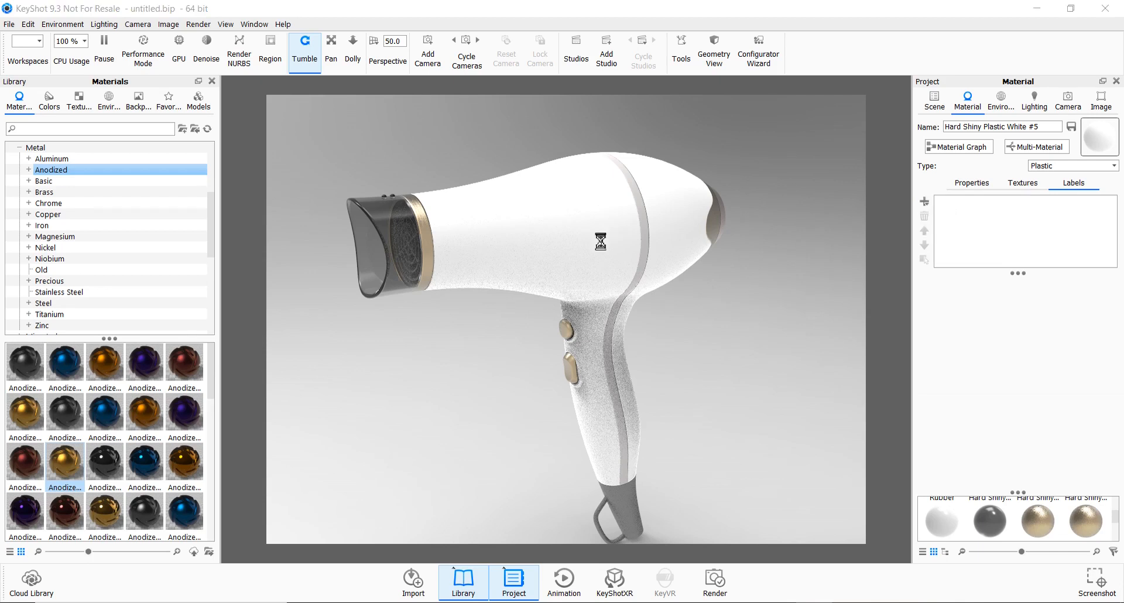
click(304, 221)
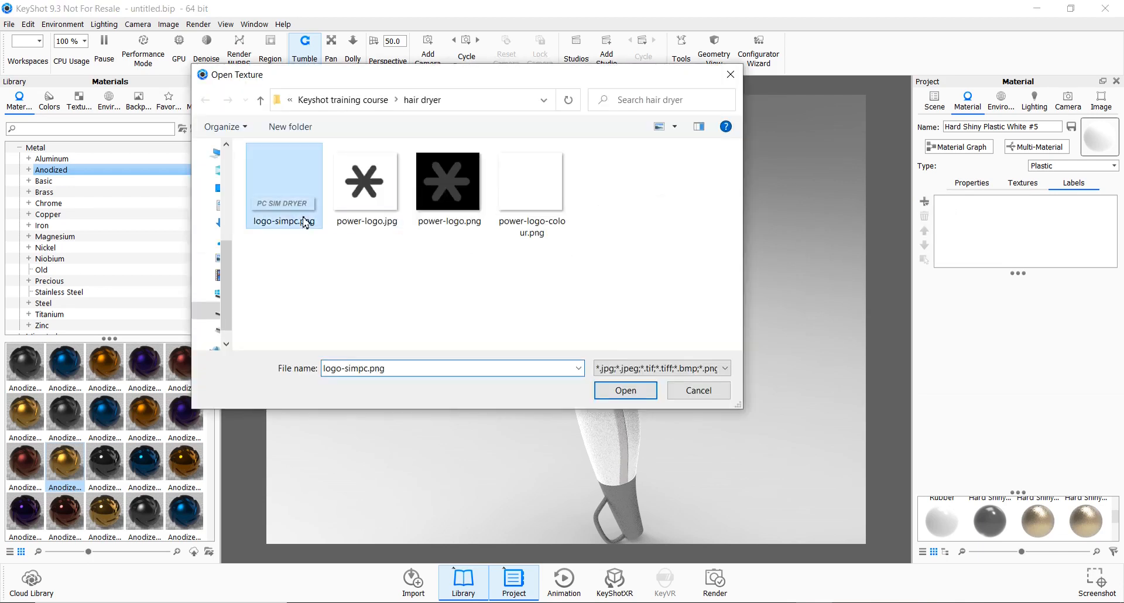
click(636, 394)
Enable translation handles for the logo label and move it up from the handle onto the dryer's body
scroll(596, 340, up, 1)
scroll(596, 340, down, 4)
scroll(591, 349, down, 2)
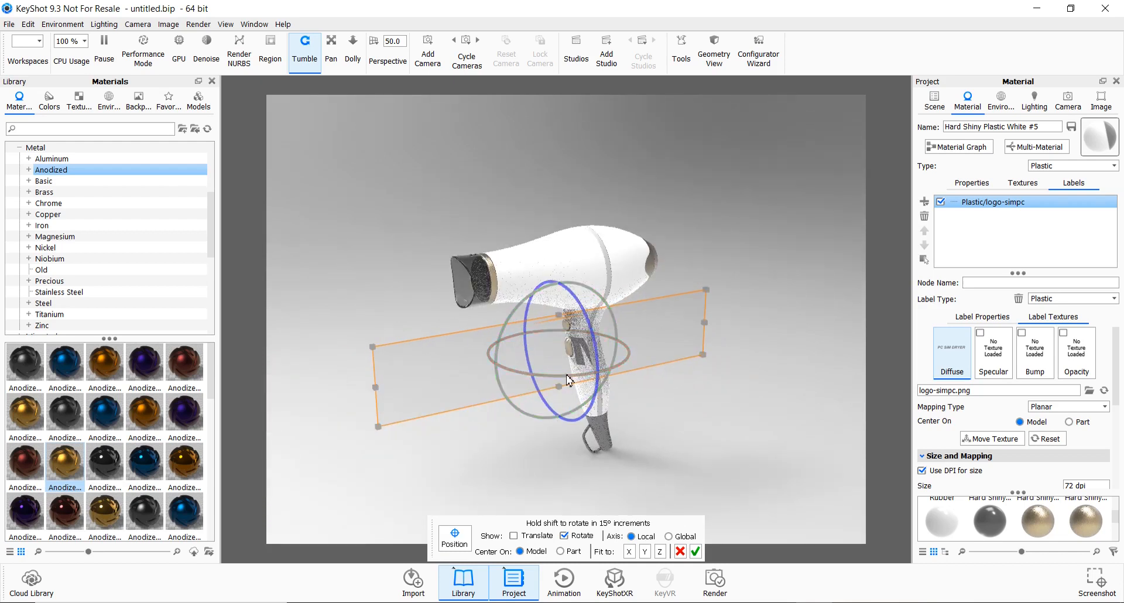
click(513, 536)
drag(559, 275, 585, 217)
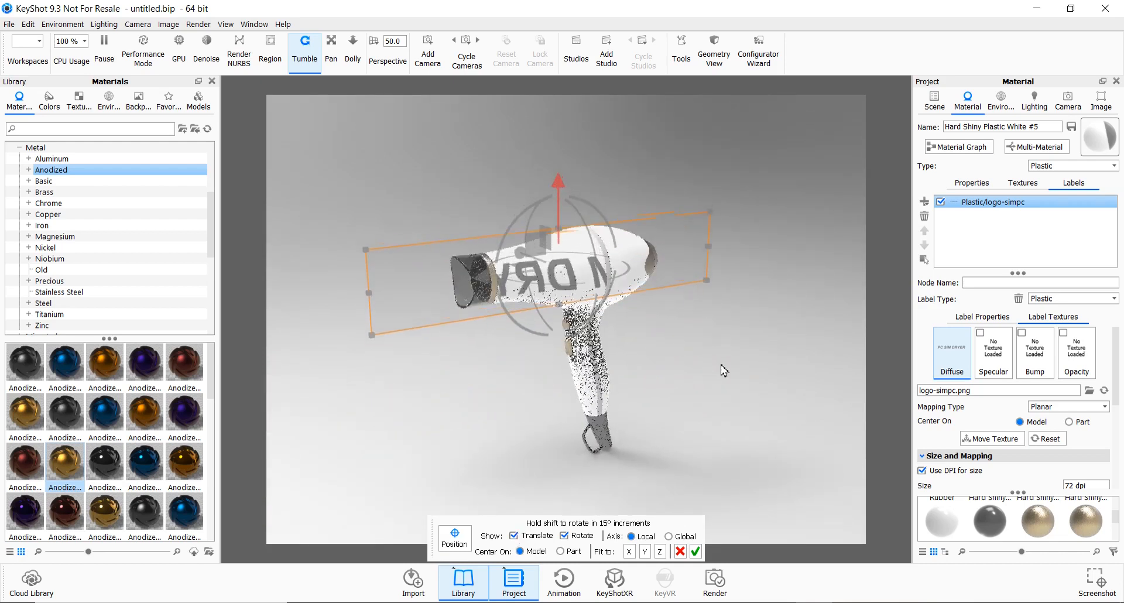
Try to rotate and shrink the logo label on the front body shell, and undo the label
drag(713, 388, 735, 435)
drag(617, 304, 483, 278)
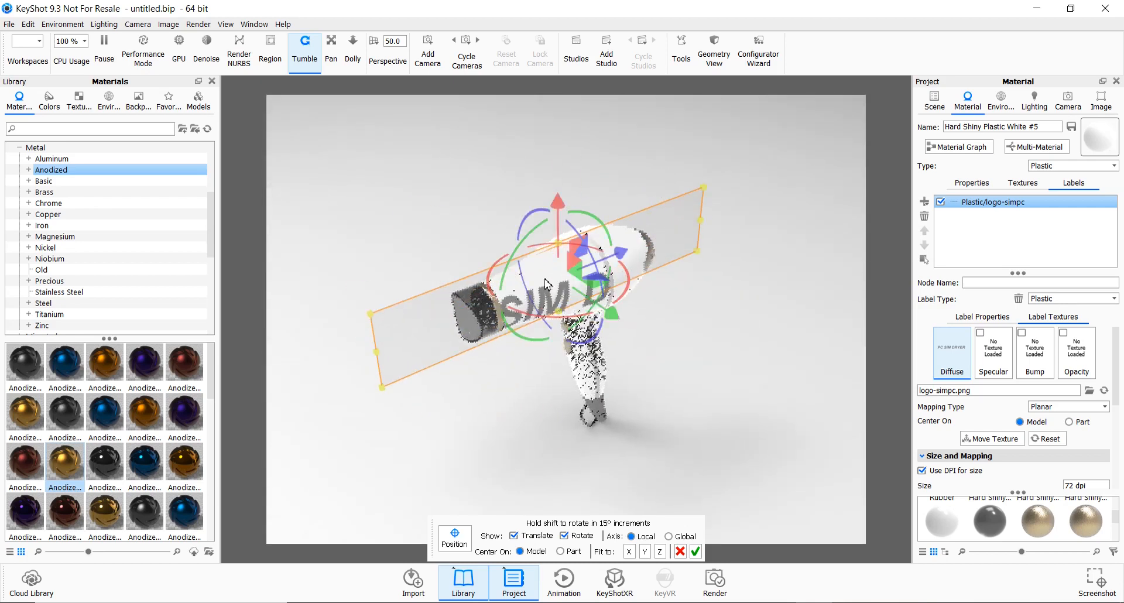
drag(370, 314, 440, 300)
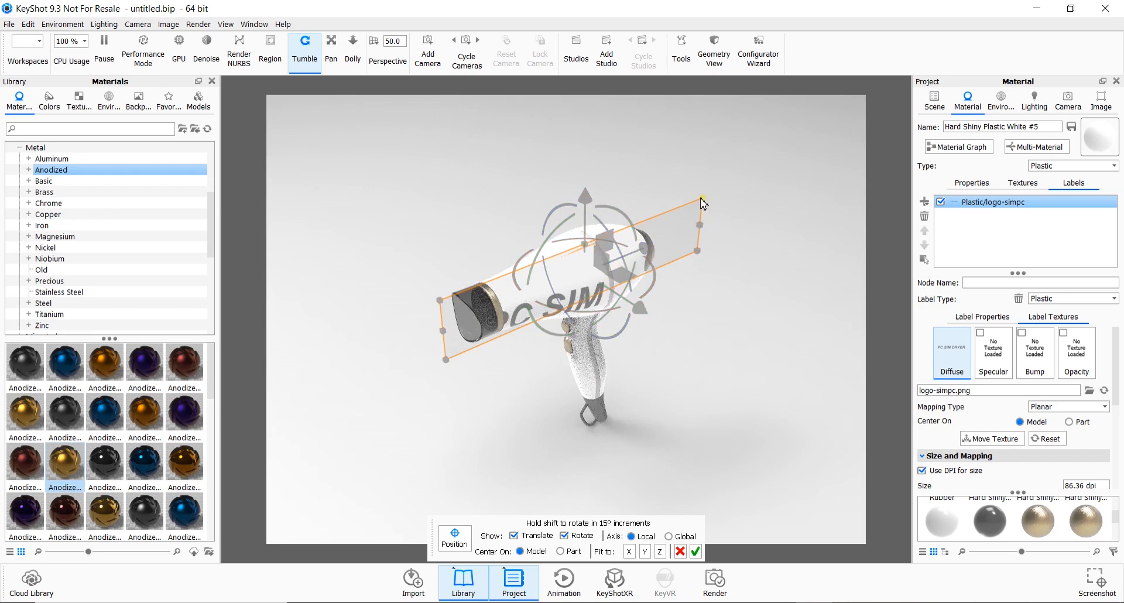
drag(702, 199, 501, 325)
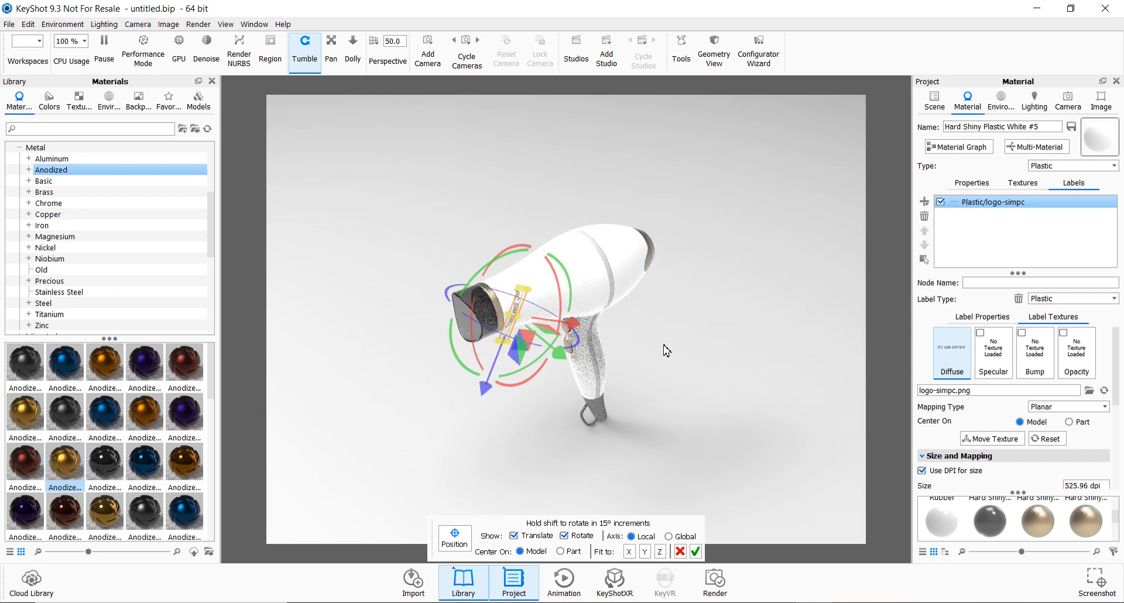
key(ctrl+z)
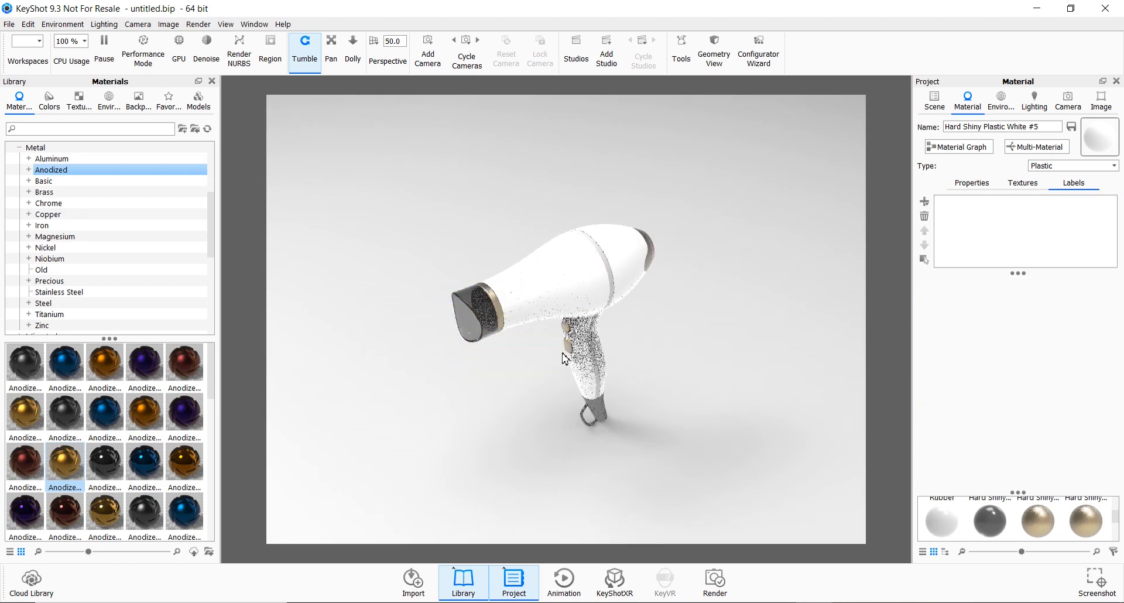
Add logo-simpc.png again as a texture label on the front body shell's white plastic material
right_click(532, 301)
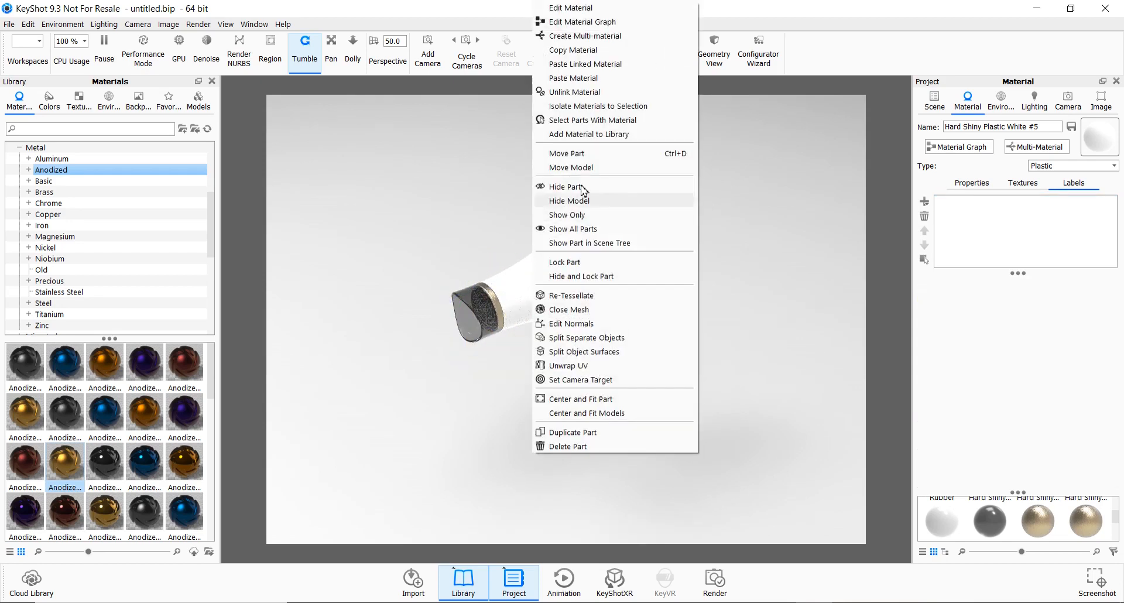
click(575, 9)
click(1074, 183)
click(924, 201)
click(956, 206)
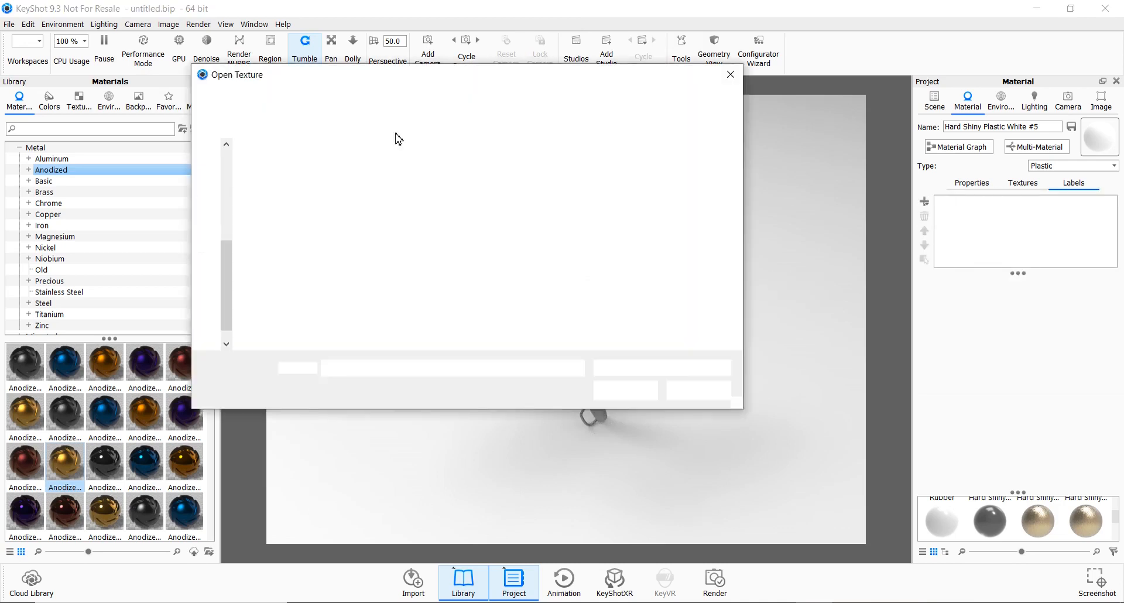
click(284, 186)
click(616, 392)
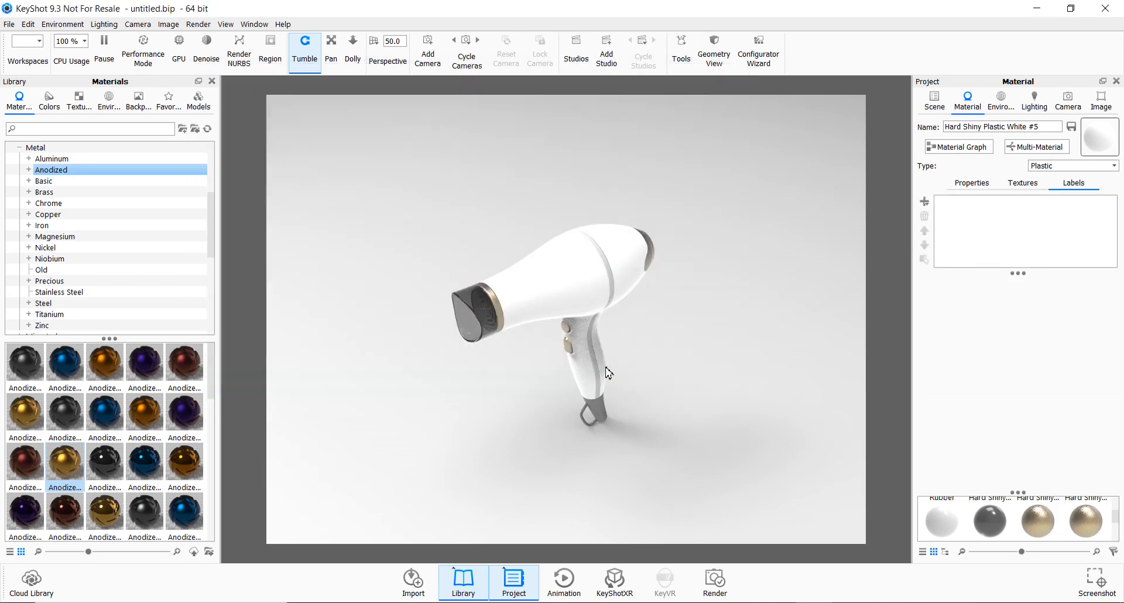
Scale the logo label to about 586 dpi and position it along the body's side, just behind the gold nozzle ring
drag(698, 270, 397, 245)
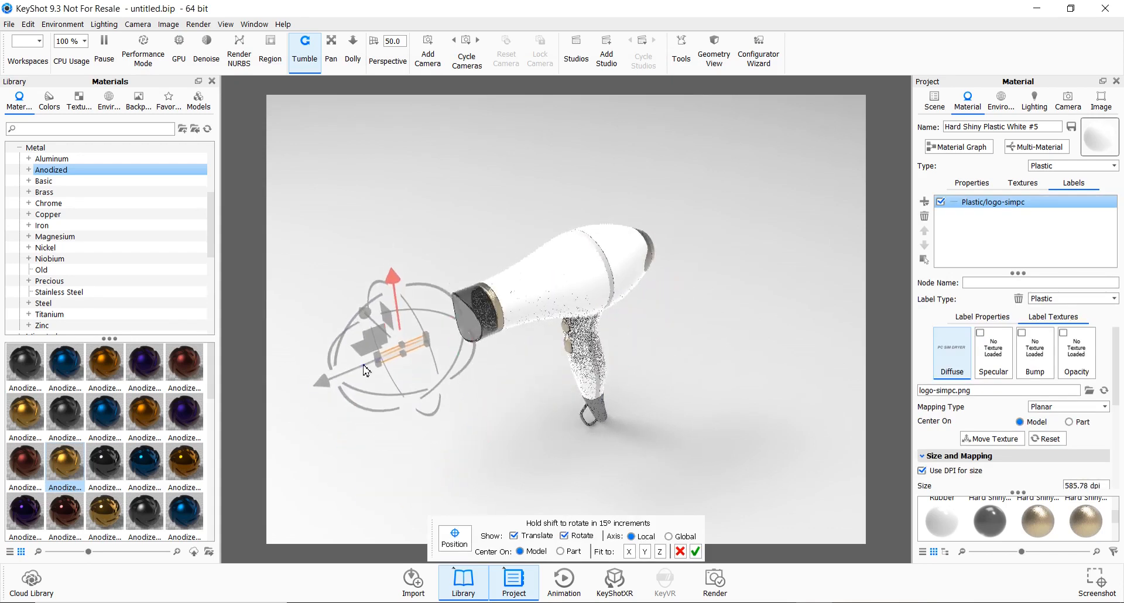
drag(325, 378, 499, 346)
drag(600, 310, 475, 345)
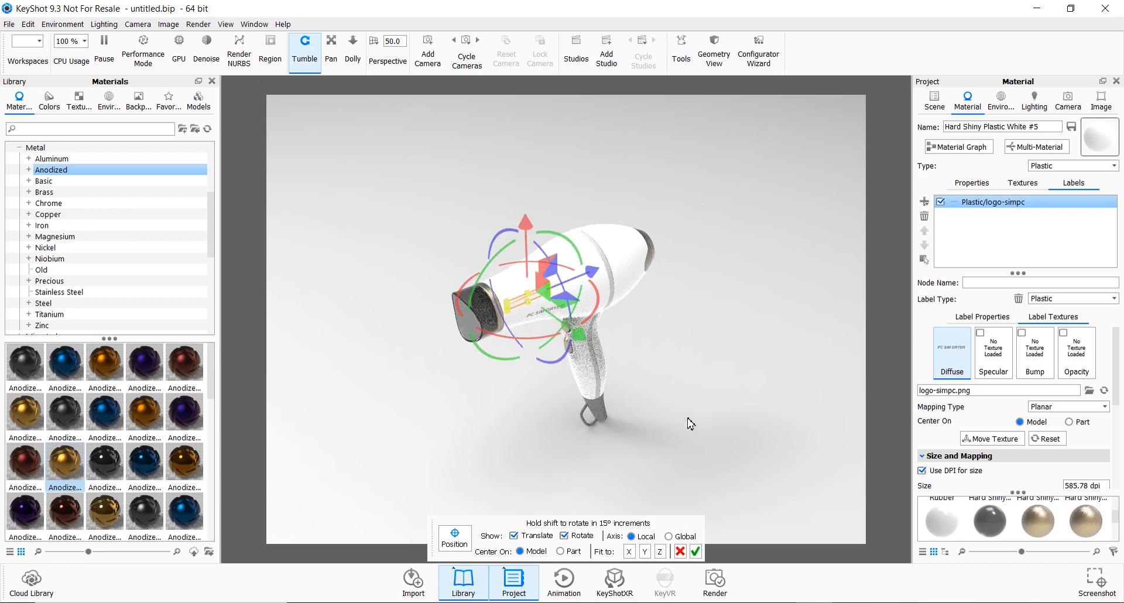
drag(695, 366, 602, 280)
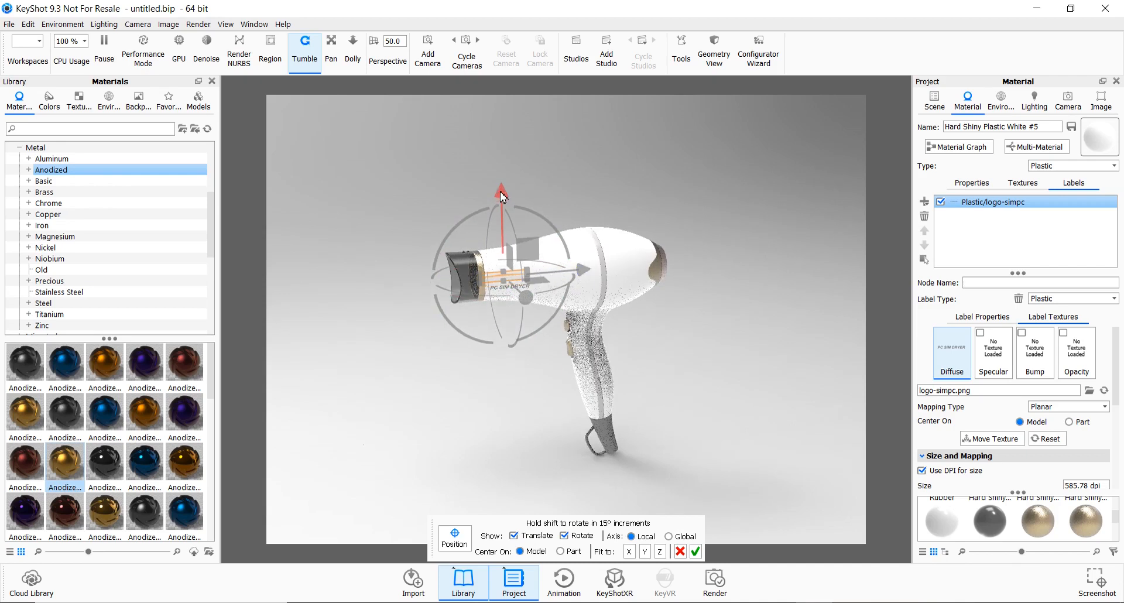
click(695, 551)
Move the logo label slightly upward on the front body shell so it sits midway up the side
scroll(510, 327, up, 5)
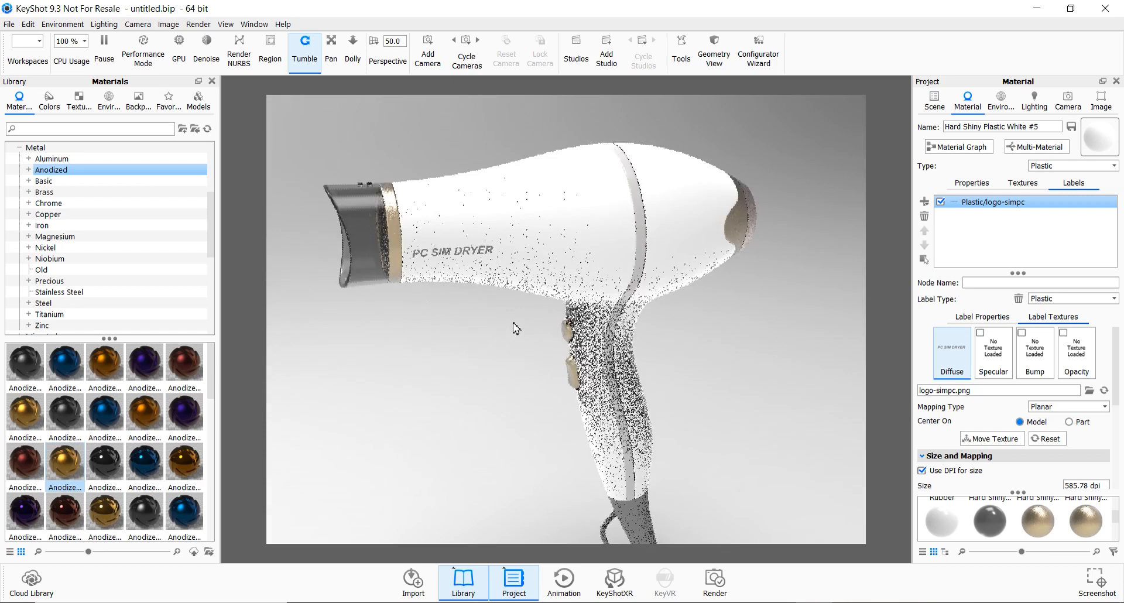
mouse_move(513, 331)
middle_down()
mouse_move(511, 342)
mouse_move(592, 393)
middle_up()
drag(525, 371, 507, 362)
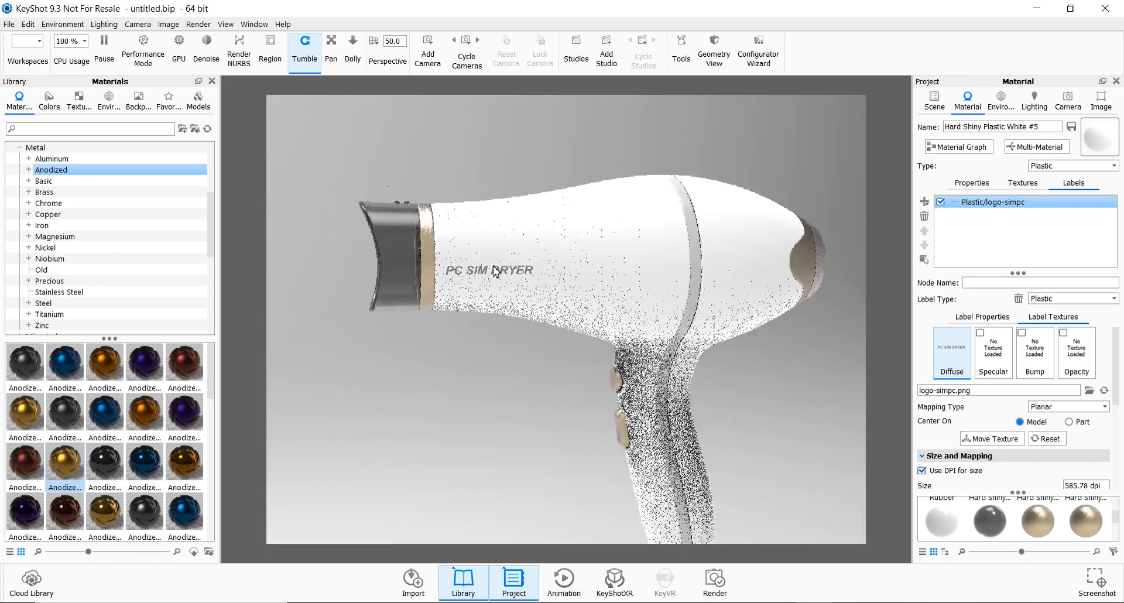
click(996, 438)
drag(484, 187, 485, 181)
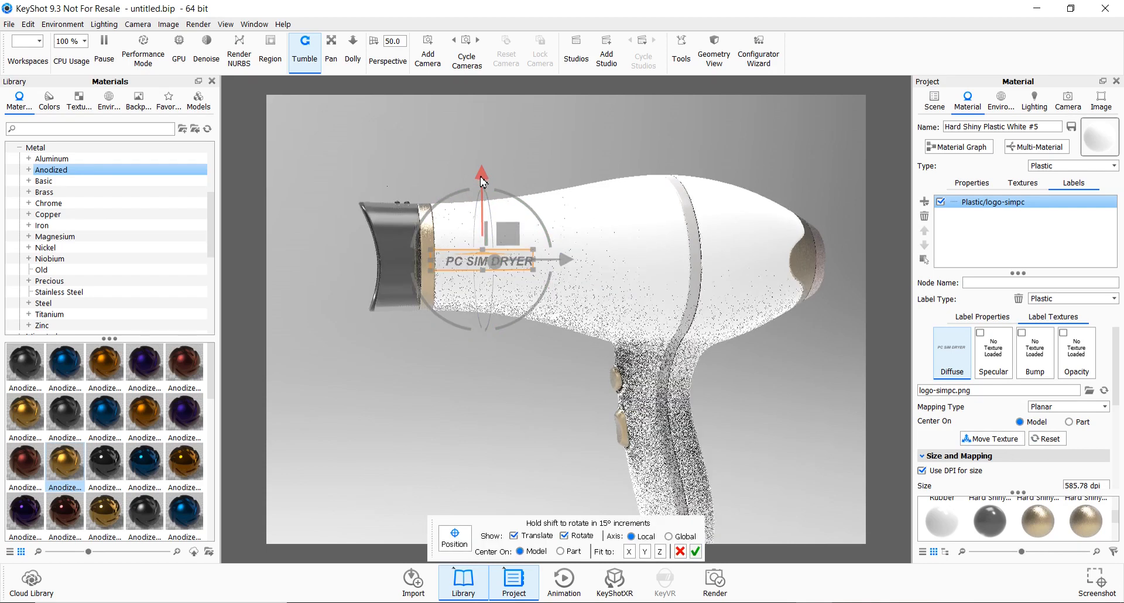
click(695, 551)
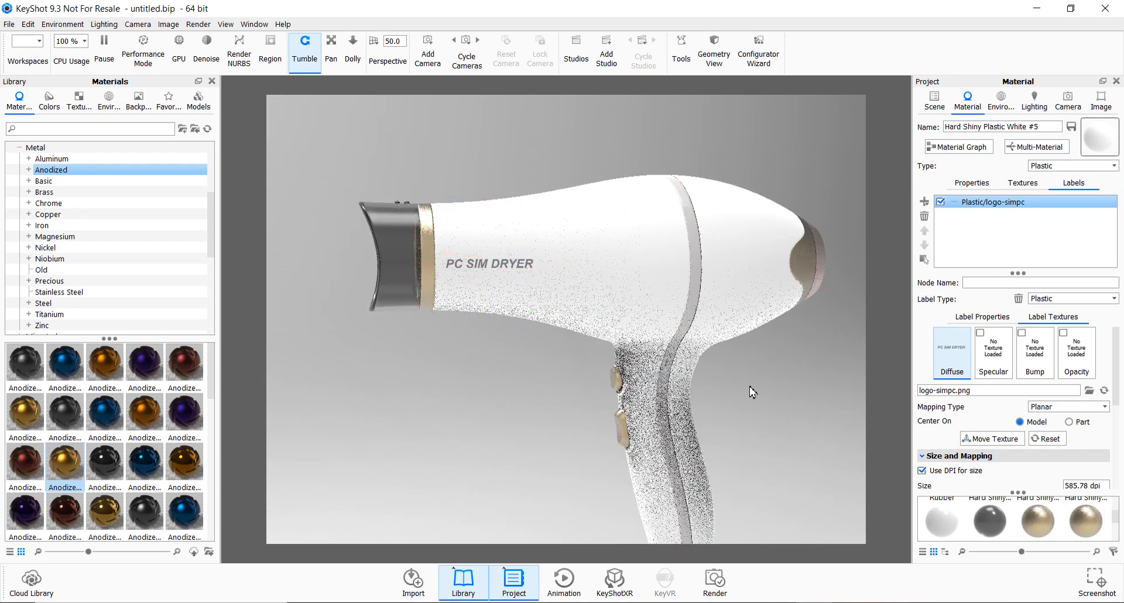
Load logo-simpc.png as the bump texture of the logo label
drag(750, 386, 794, 420)
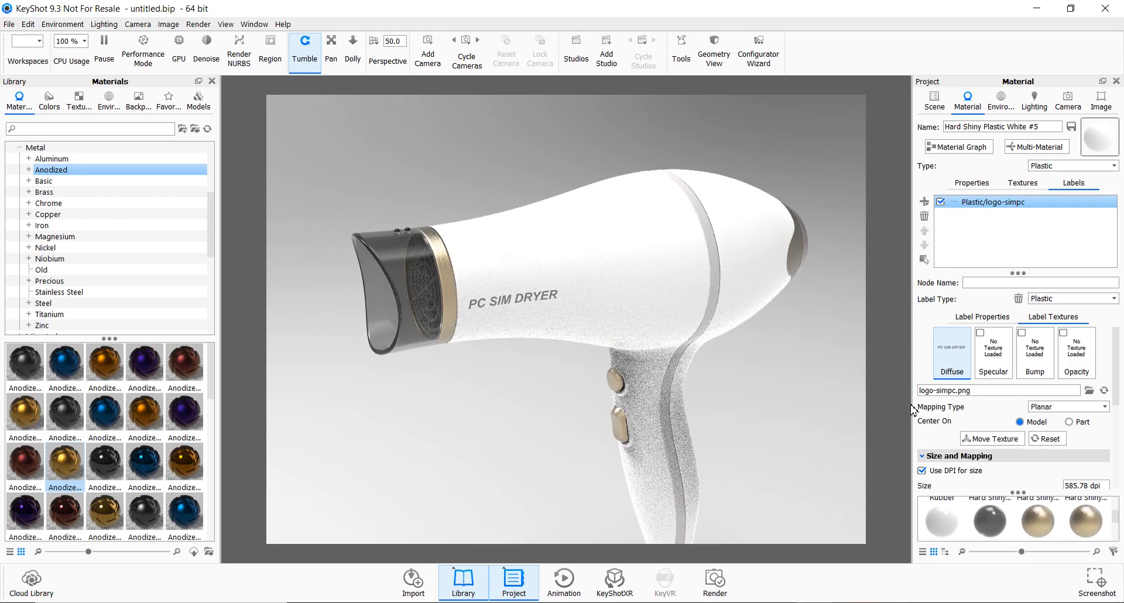
click(1029, 340)
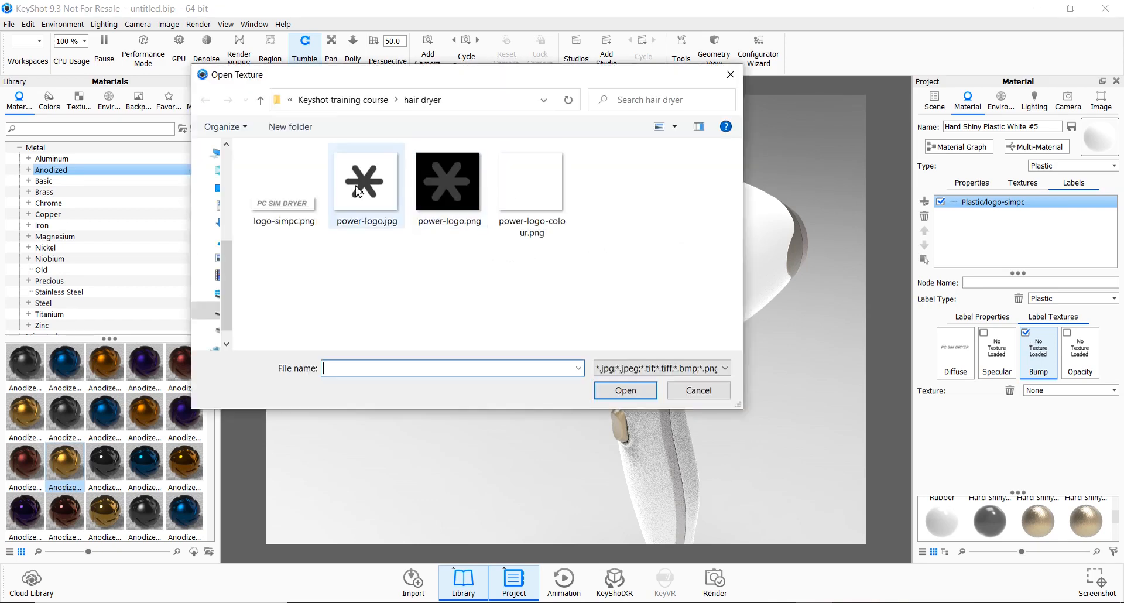
click(625, 390)
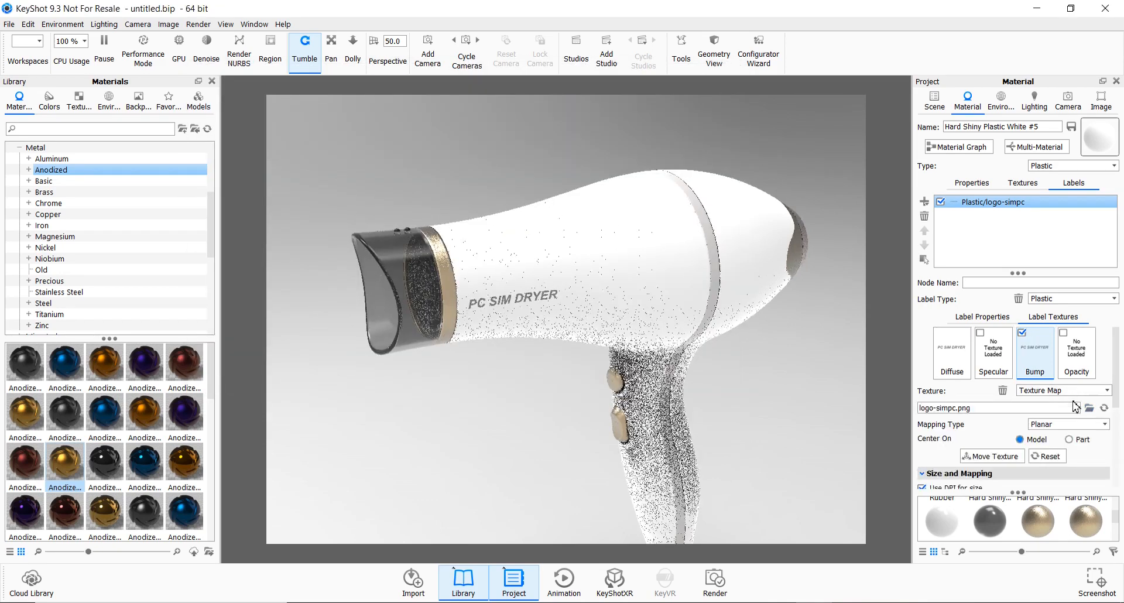
Change the logo label's type to Metal
scroll(508, 306, up, 5)
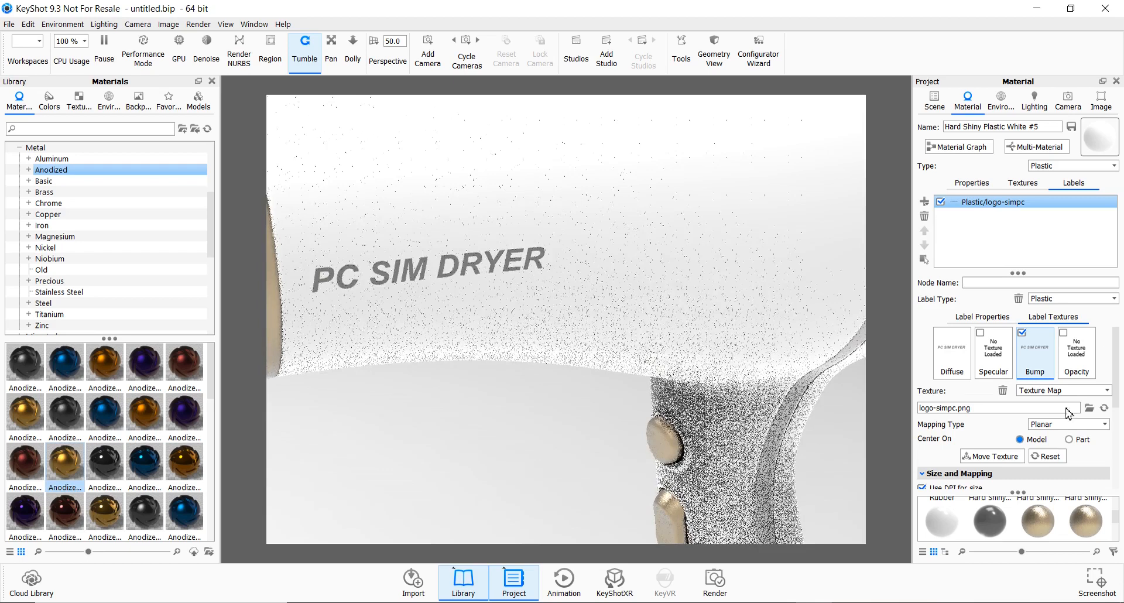
click(1077, 299)
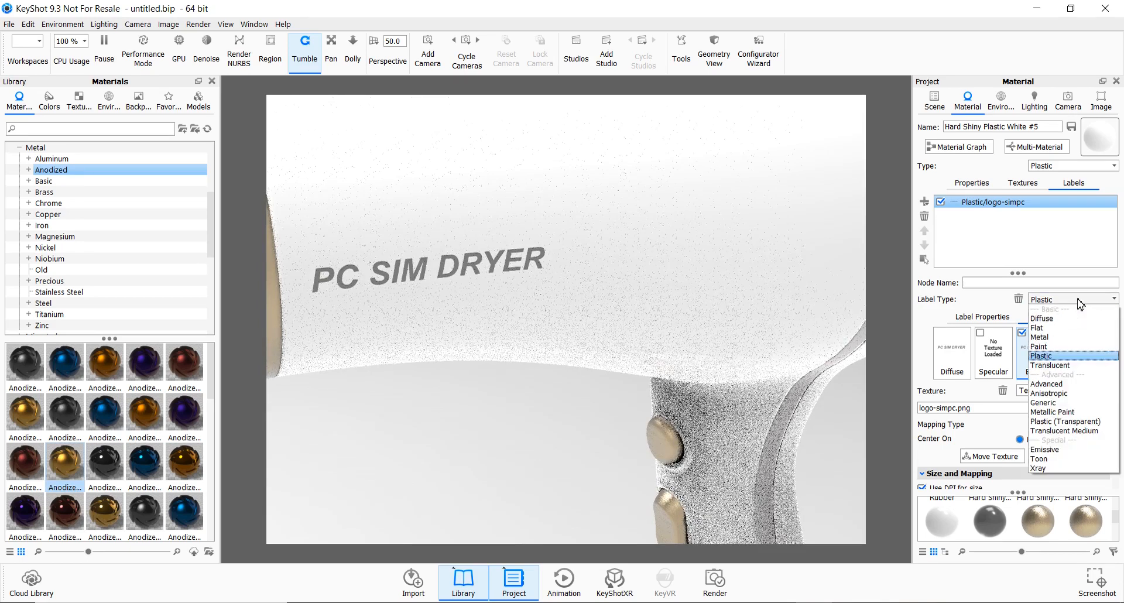
click(1064, 339)
drag(530, 313, 621, 333)
scroll(621, 333, up, 4)
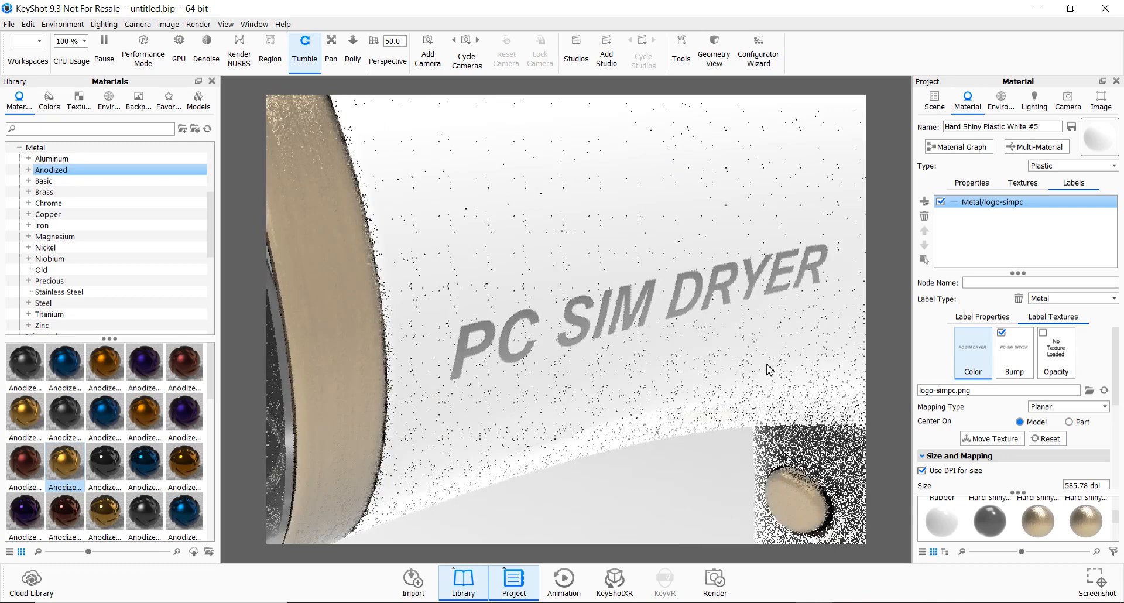
Set the bump height of the logo label's bump texture to -3
scroll(1080, 440, down, 1)
scroll(1082, 434, down, 3)
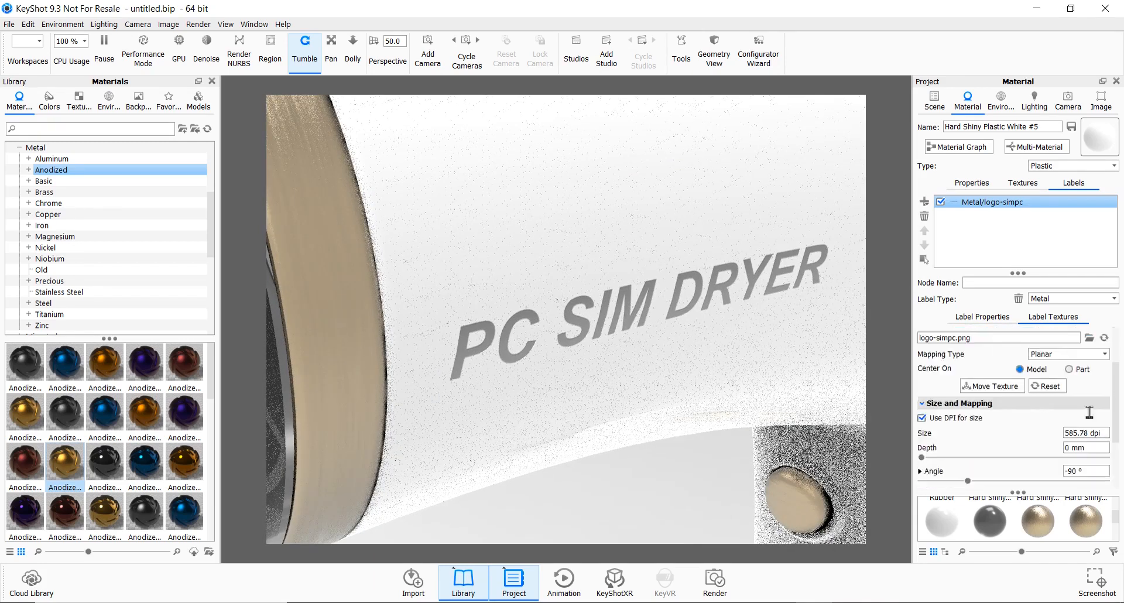
click(1086, 461)
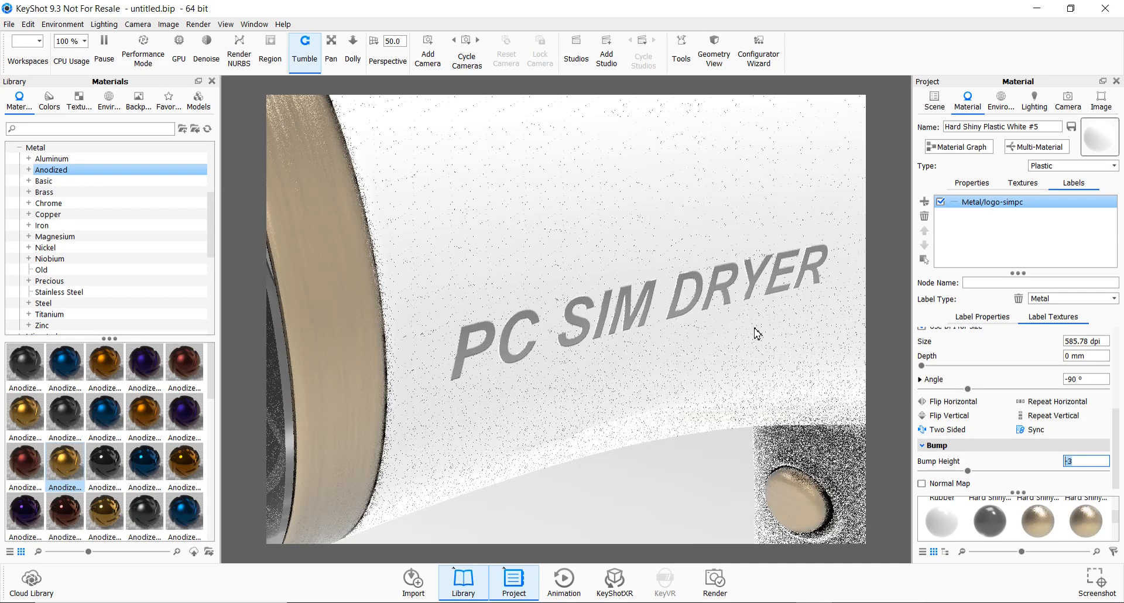
Examine the logo label's bump effect and its texture settings up close, and check the whole dryer from the side
scroll(721, 335, up, 2)
scroll(722, 335, down, 6)
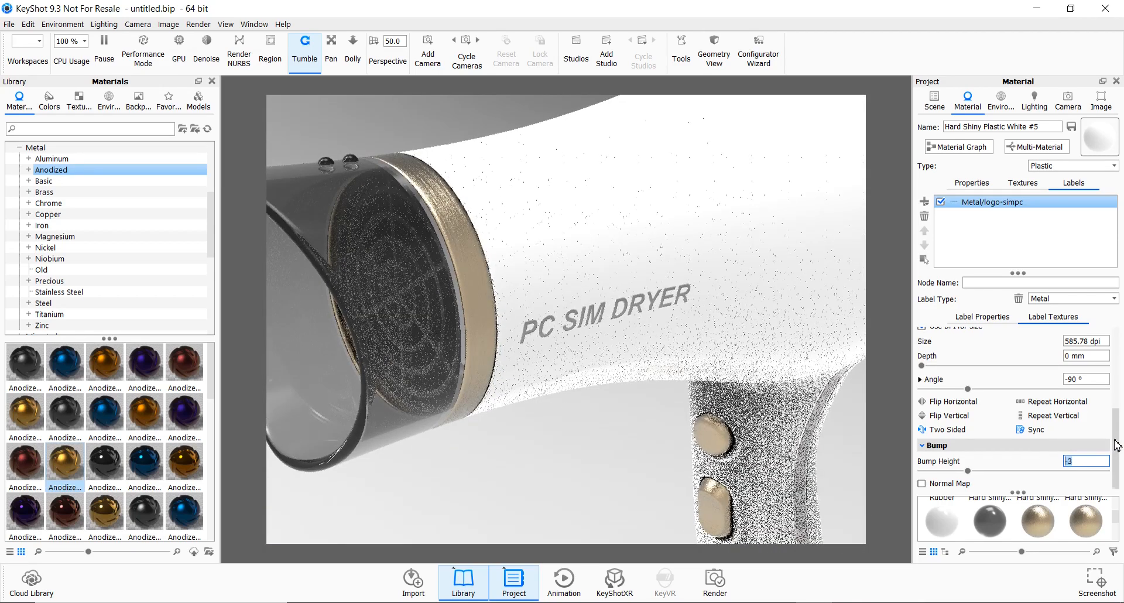
scroll(1115, 461, up, 5)
scroll(1118, 470, down, 5)
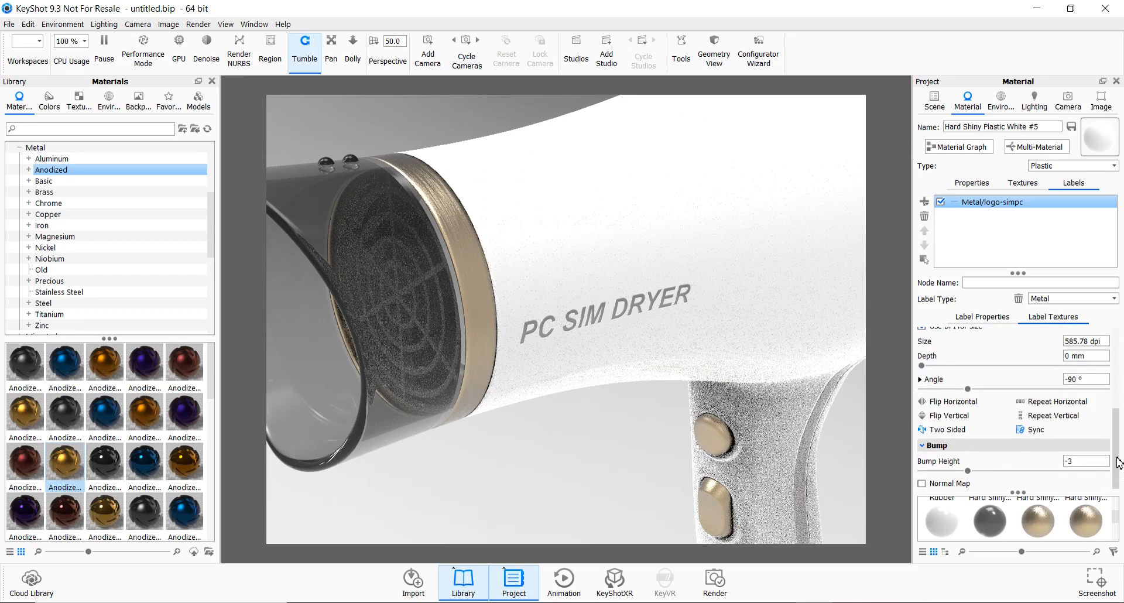
scroll(1118, 462, up, 5)
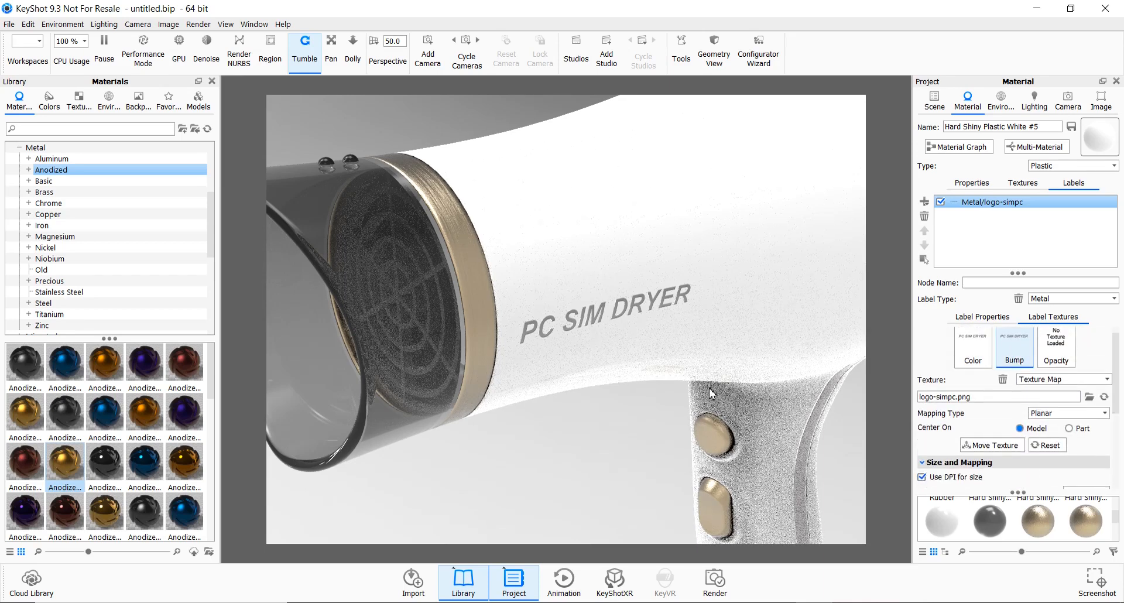
scroll(638, 407, down, 6)
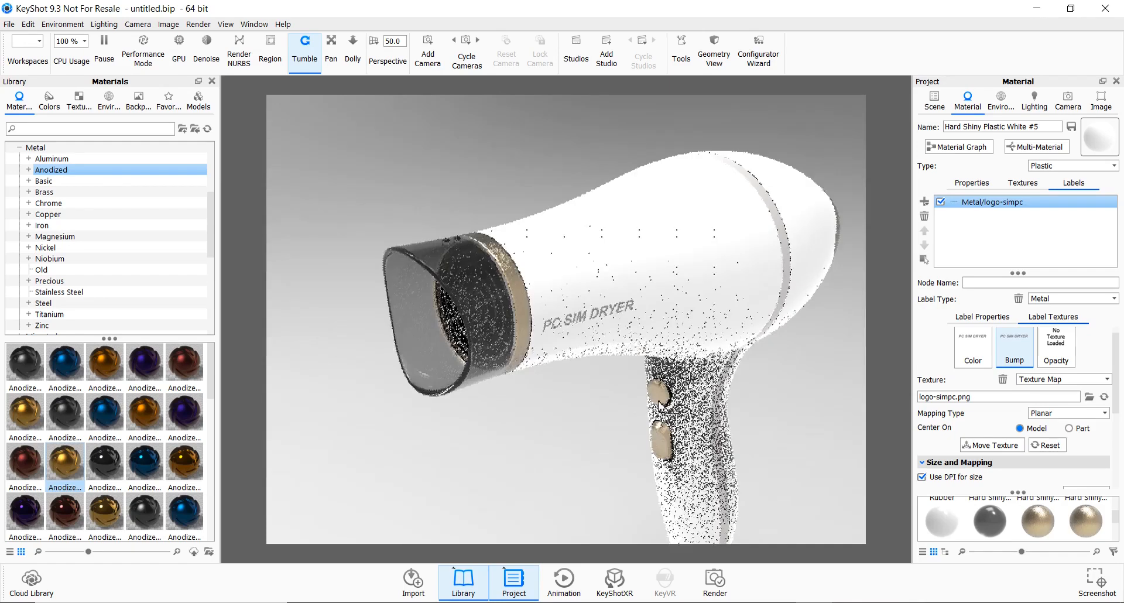
scroll(622, 354, down, 5)
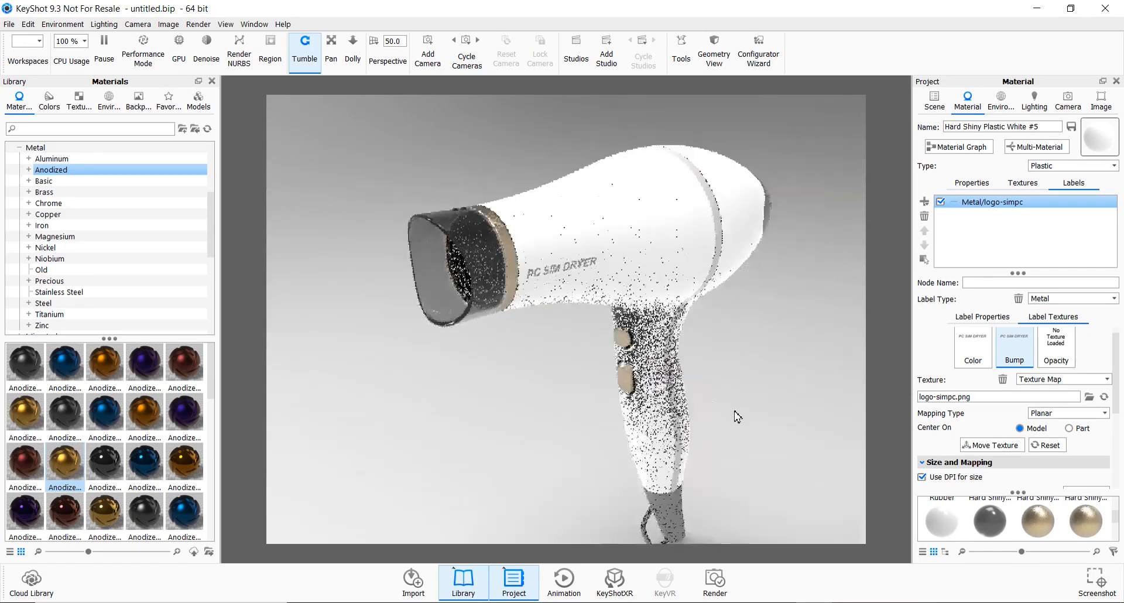
drag(737, 419, 713, 387)
scroll(715, 391, up, 3)
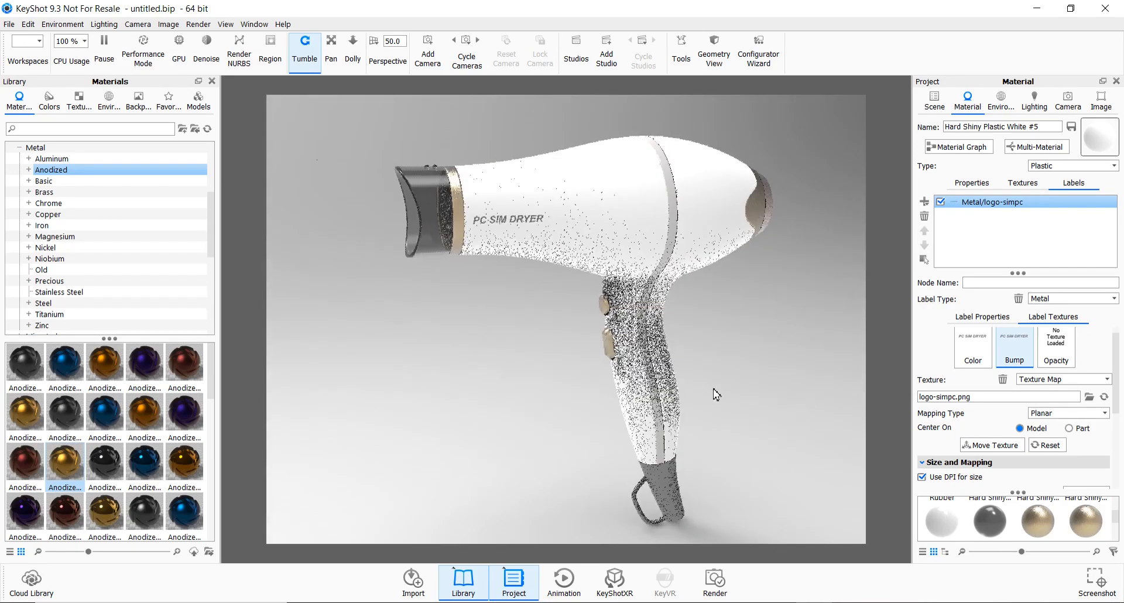
middle_drag(691, 392, 680, 392)
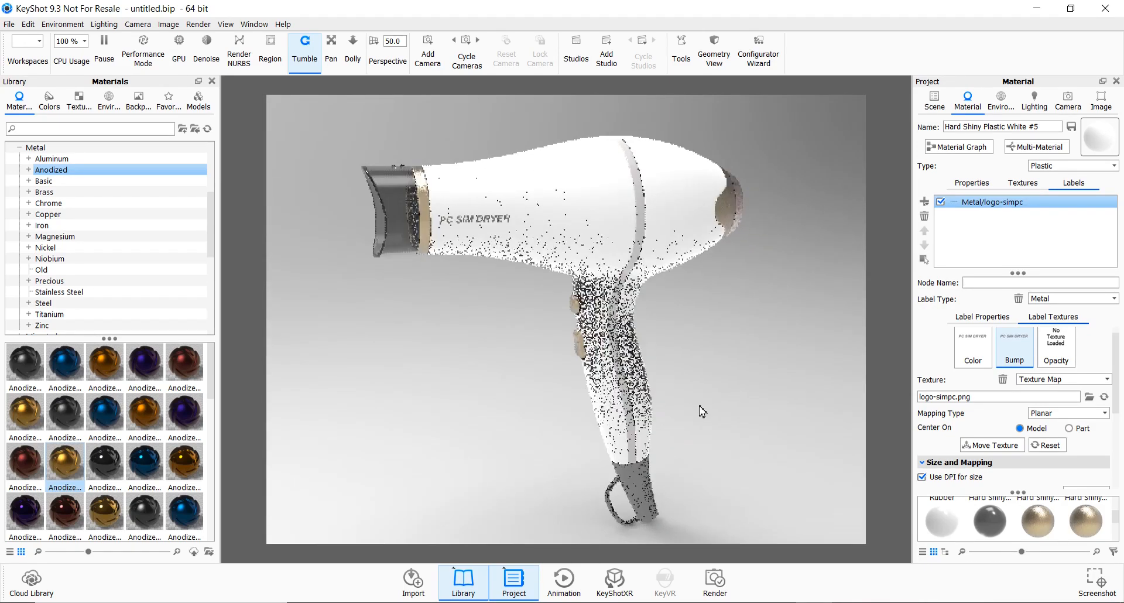
Apply the Mt-Washington-Hotel-Lookout Bg1 environment to the scene
click(1002, 99)
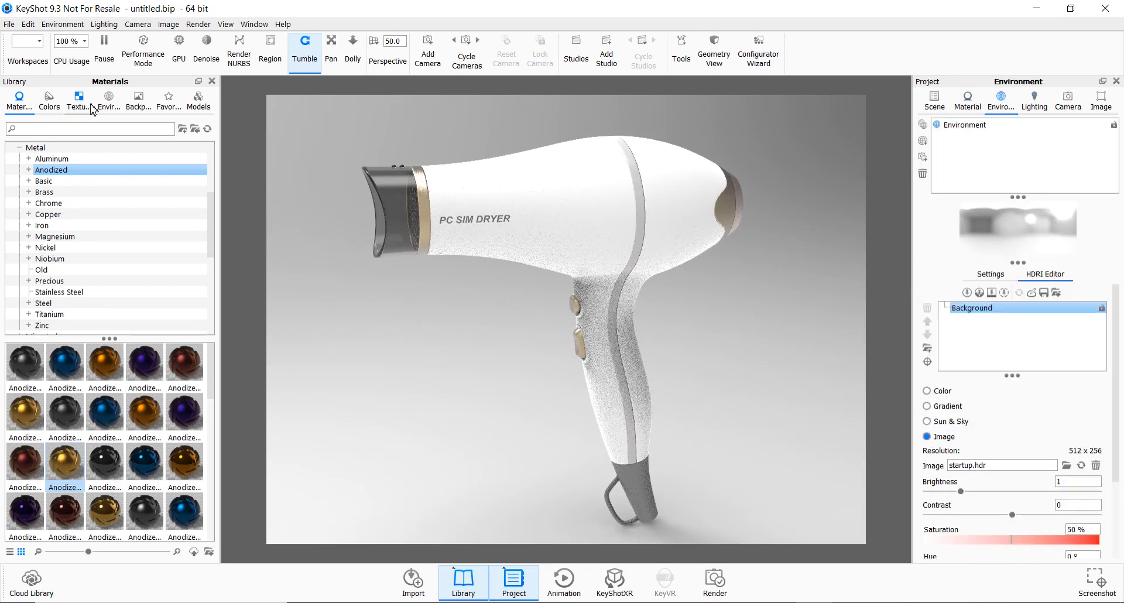
click(108, 100)
drag(155, 365, 418, 362)
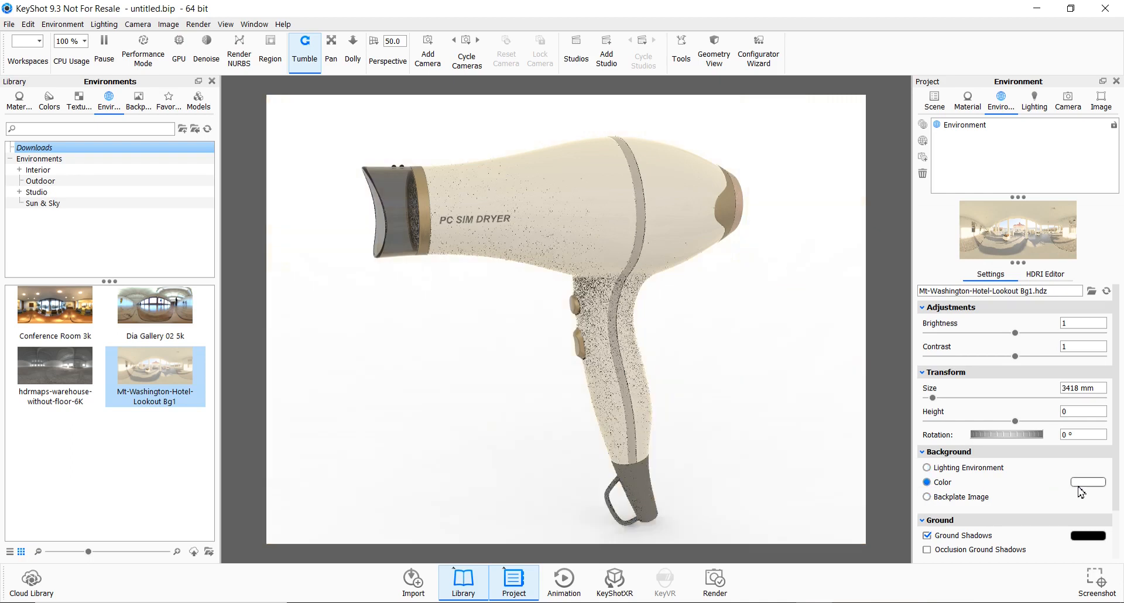
Set the environment's background color to light grey
click(1083, 482)
drag(945, 114, 931, 116)
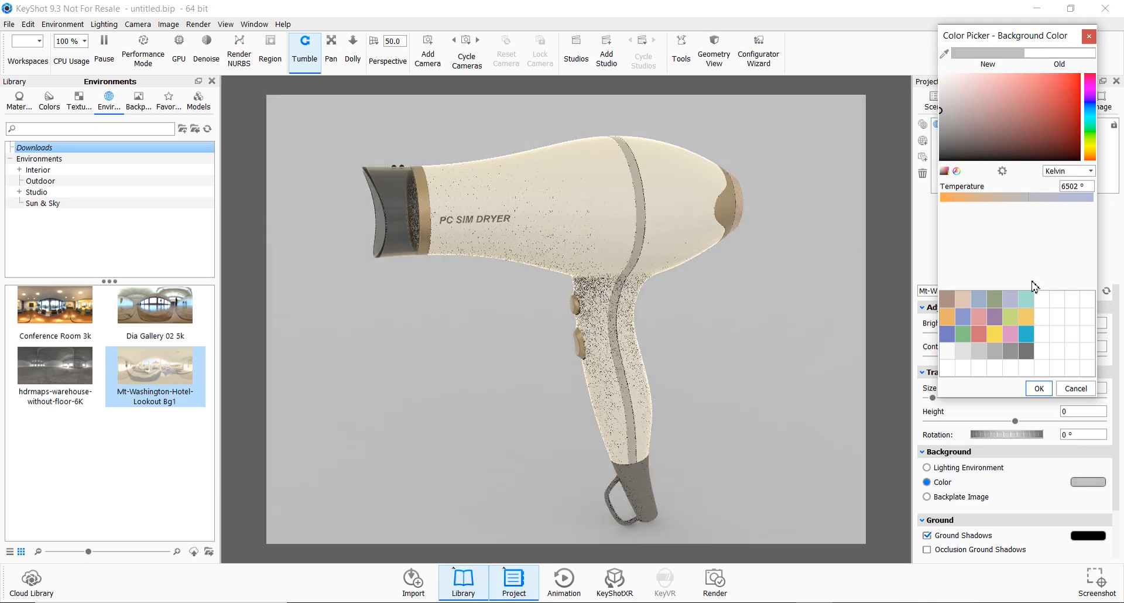
click(1044, 388)
Set the HDRI background image's brightness to 0.88, contrast to 0.192 and saturation to 25 %
click(1039, 275)
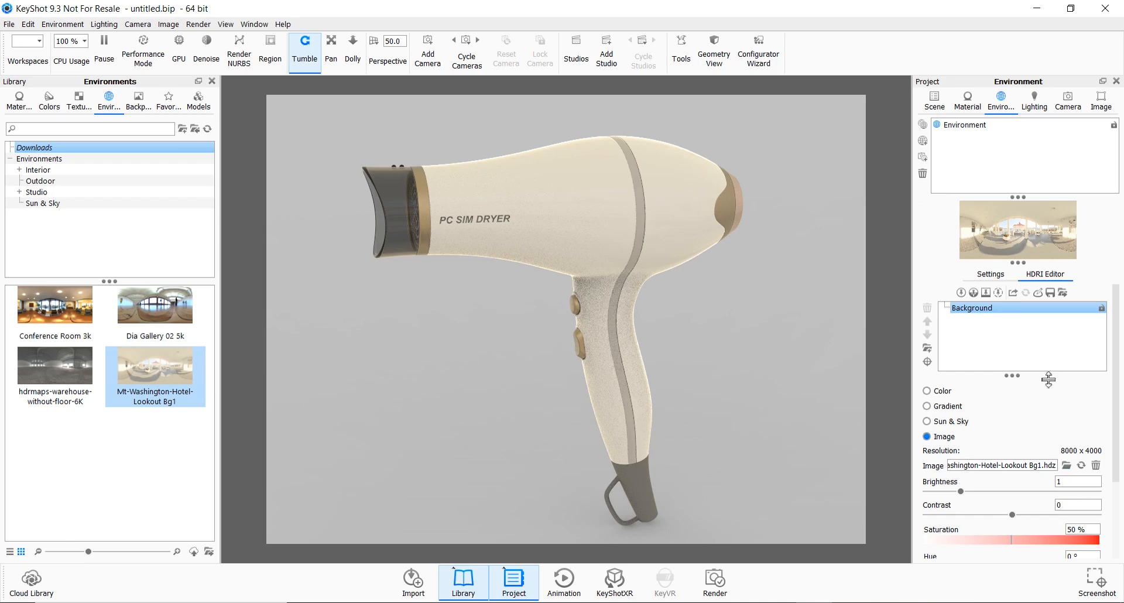
scroll(1048, 377, down, 2)
drag(1071, 414, 1030, 416)
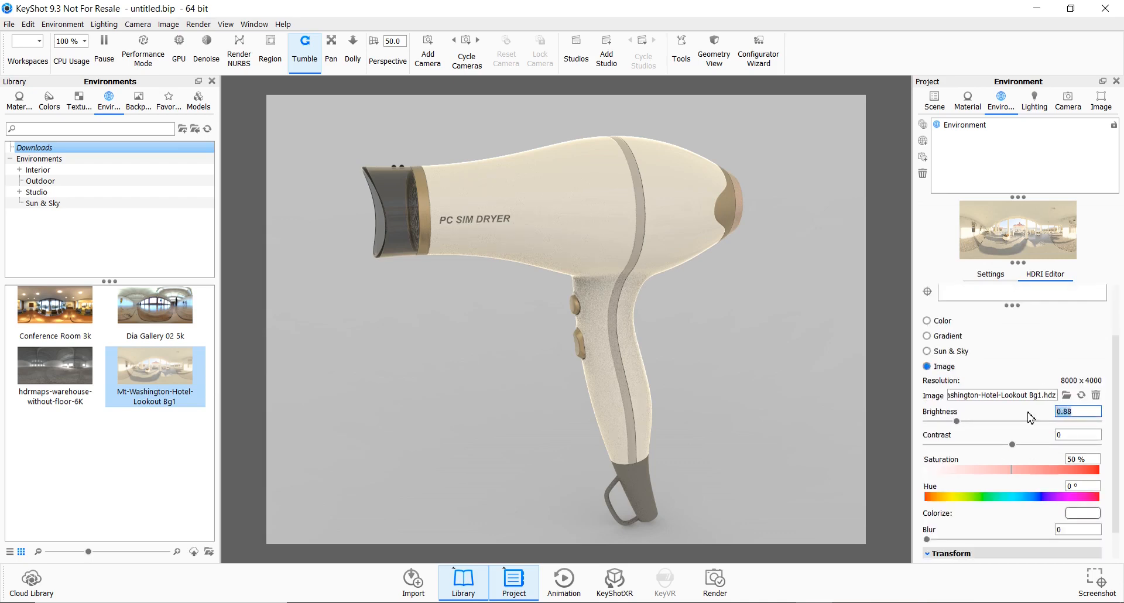
drag(1012, 444, 1028, 445)
drag(1090, 460, 1060, 462)
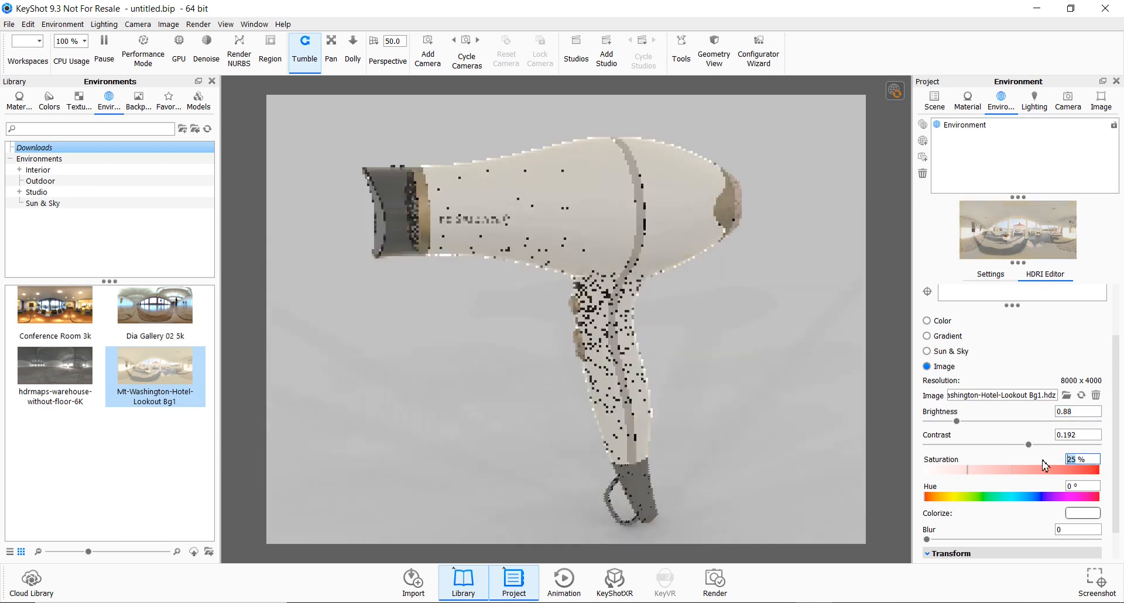
Set the HDRI background image's blur to 3 and raise its contrast to 0.746
drag(1067, 531, 1048, 531)
text(3)
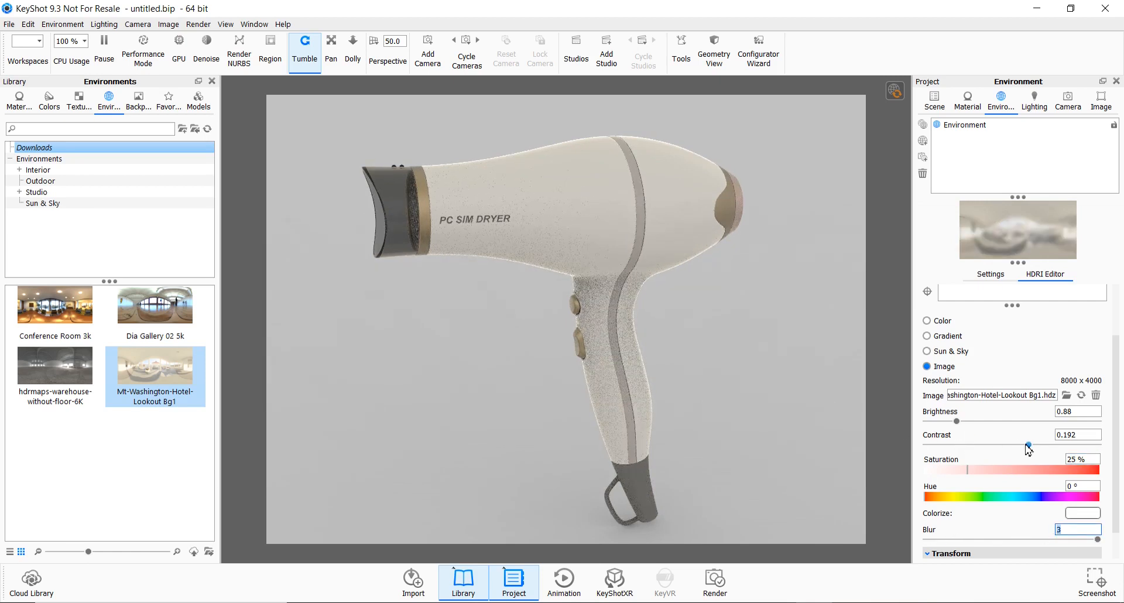
drag(1032, 448, 1086, 459)
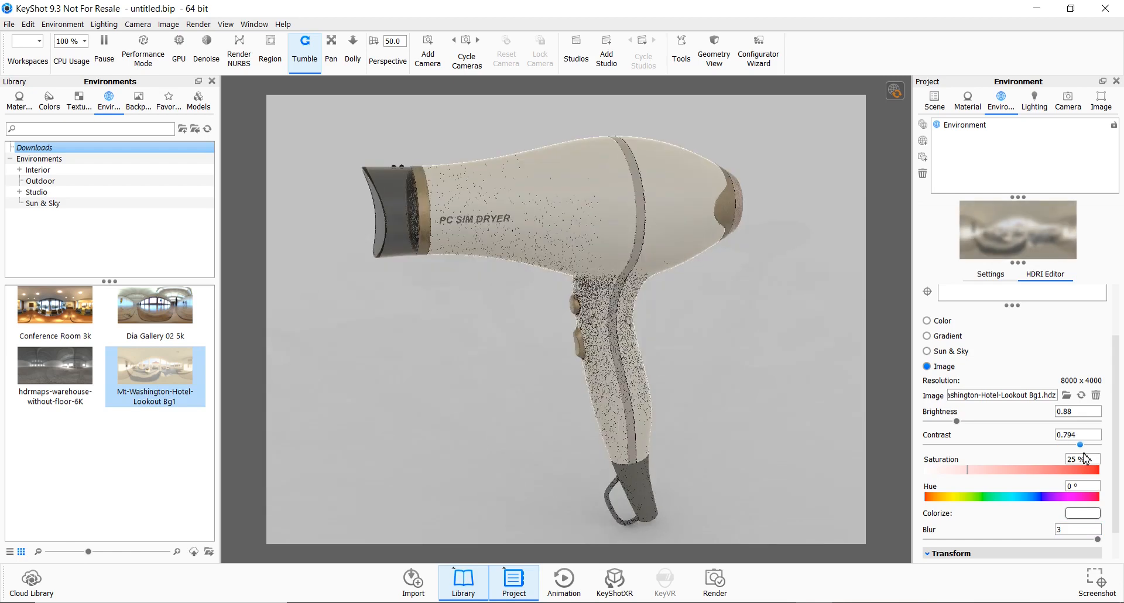
Set the HDRI background image's saturation to 16 %, judging its effect on the dryer from a slightly turned view
click(1082, 458)
text(25)
key(Return)
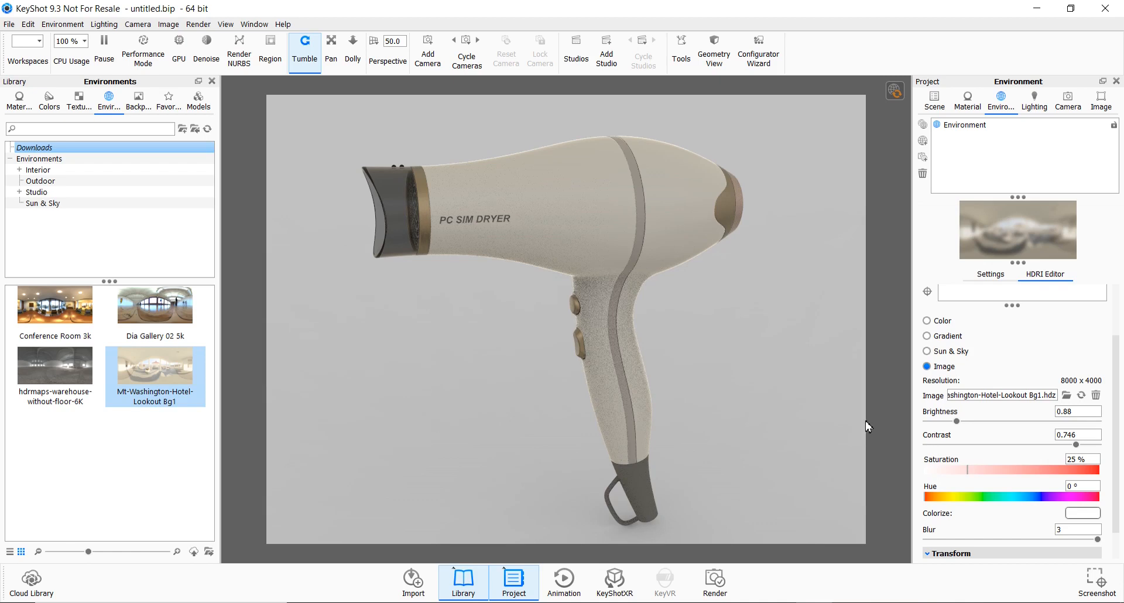
scroll(764, 403, up, 3)
scroll(759, 392, down, 3)
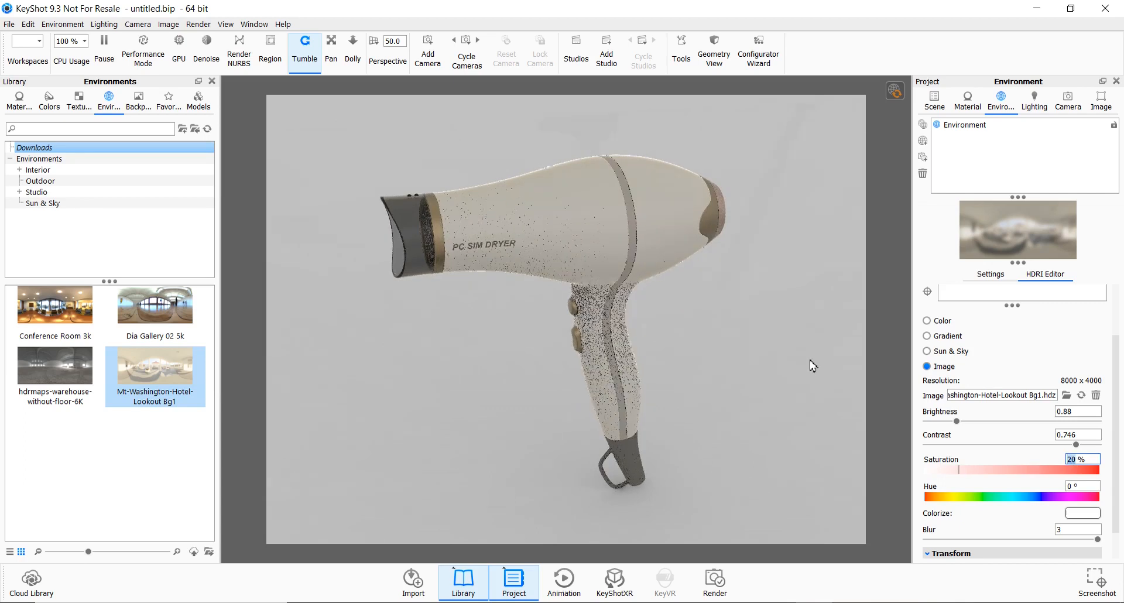
drag(715, 356, 715, 352)
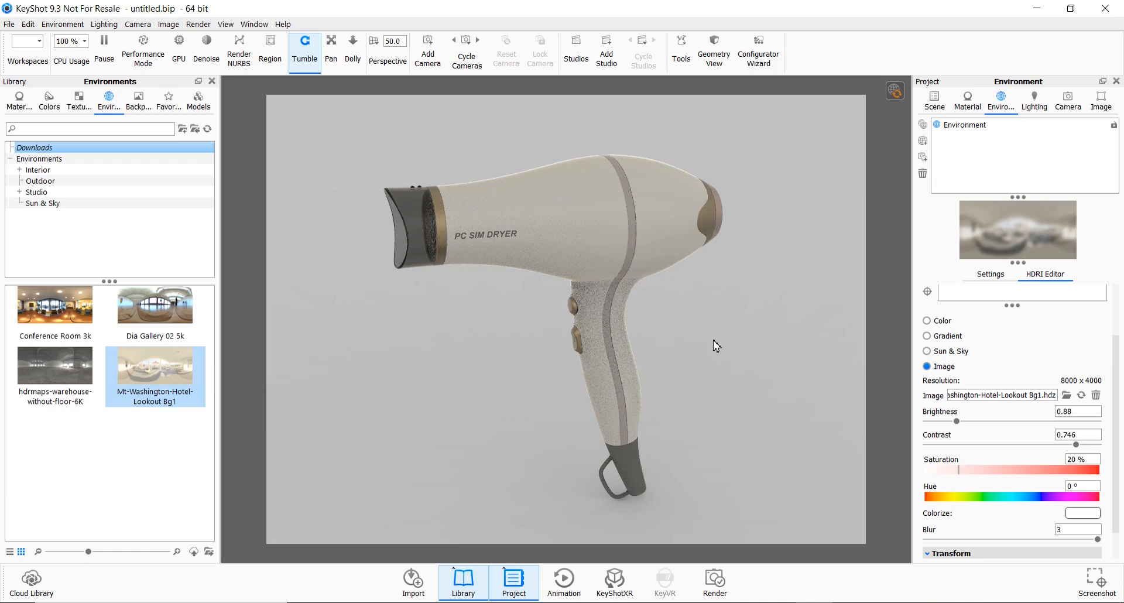
drag(714, 345, 730, 343)
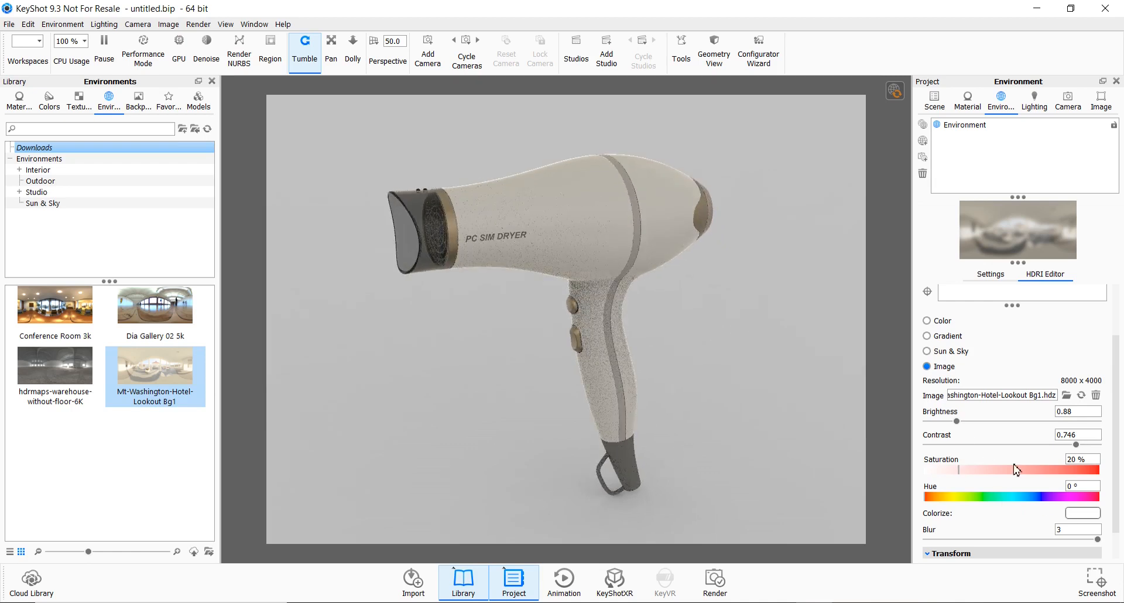
drag(957, 474, 952, 471)
Add a rectangular light pin to the HDRI and place it at about azimuth -71.25° and elevation -52.5°
drag(987, 304, 1047, 362)
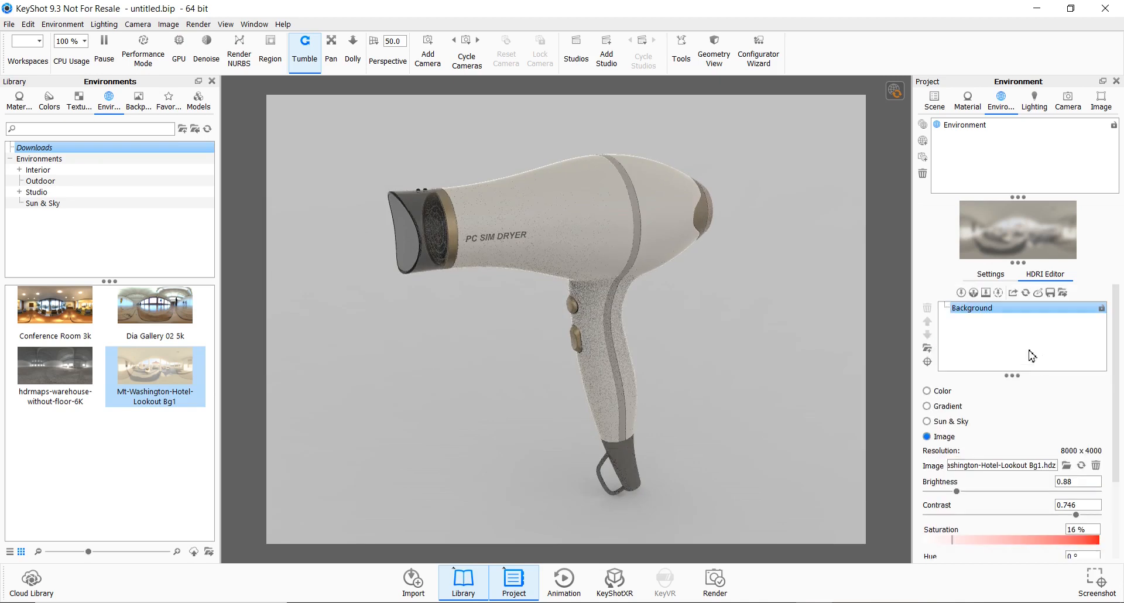
click(962, 294)
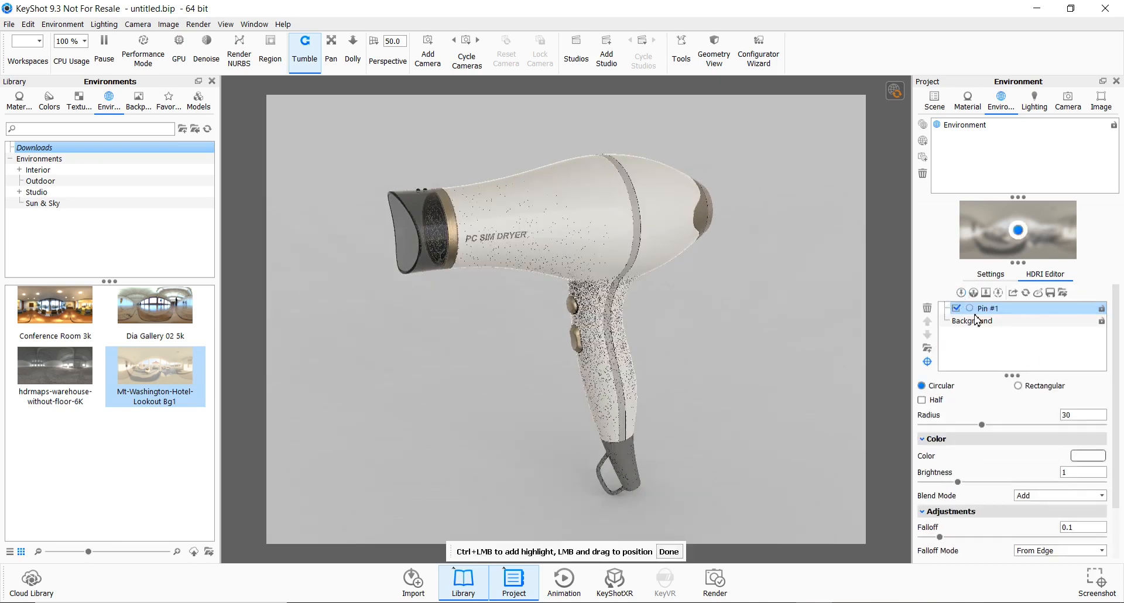
click(1018, 386)
drag(1018, 230, 998, 252)
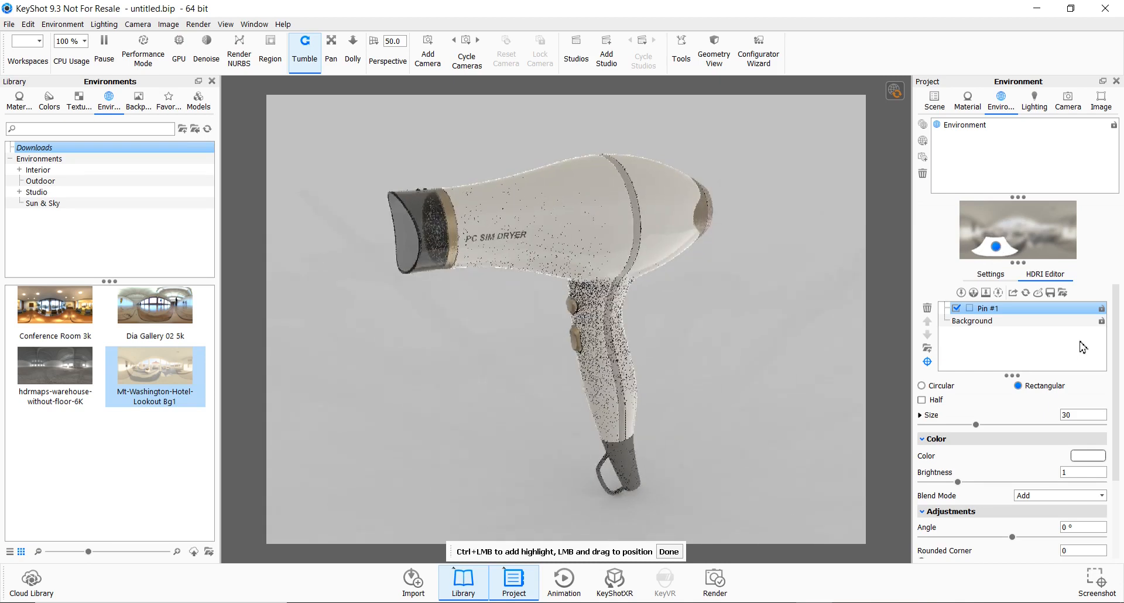
Set the rectangular light pin's brightness to 3 and its falloff to 0.3
double_click(1062, 472)
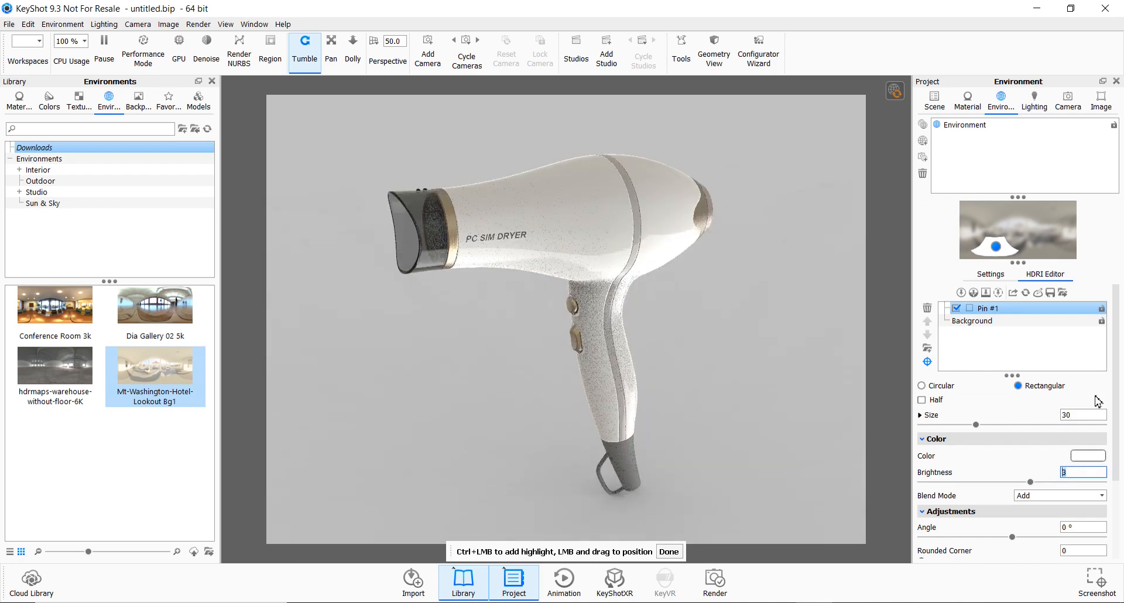
scroll(1106, 402, down, 3)
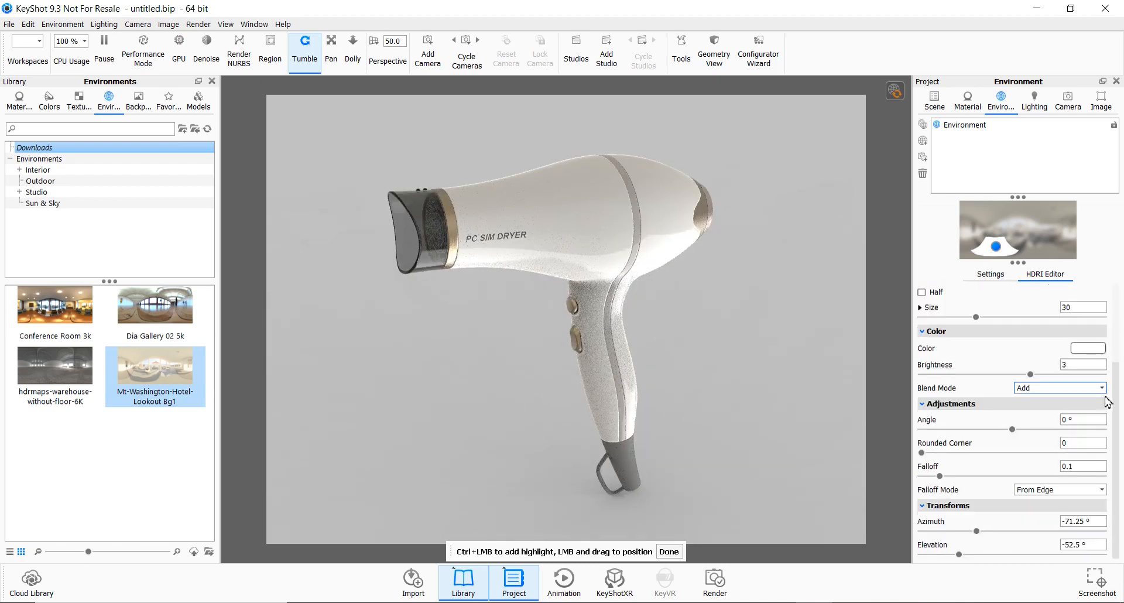
double_click(1083, 467)
text(0.3)
key(Return)
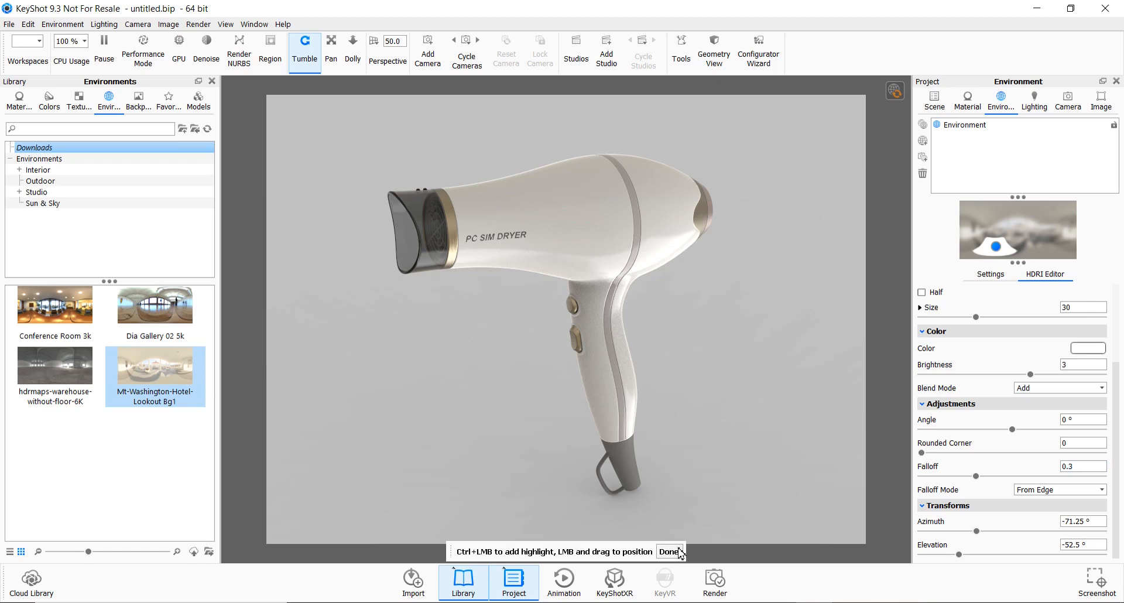
Duplicate the rectangular light pin and place the copy above it at about azimuth -97.5° and elevation 54.375°
right_click(998, 247)
click(1022, 267)
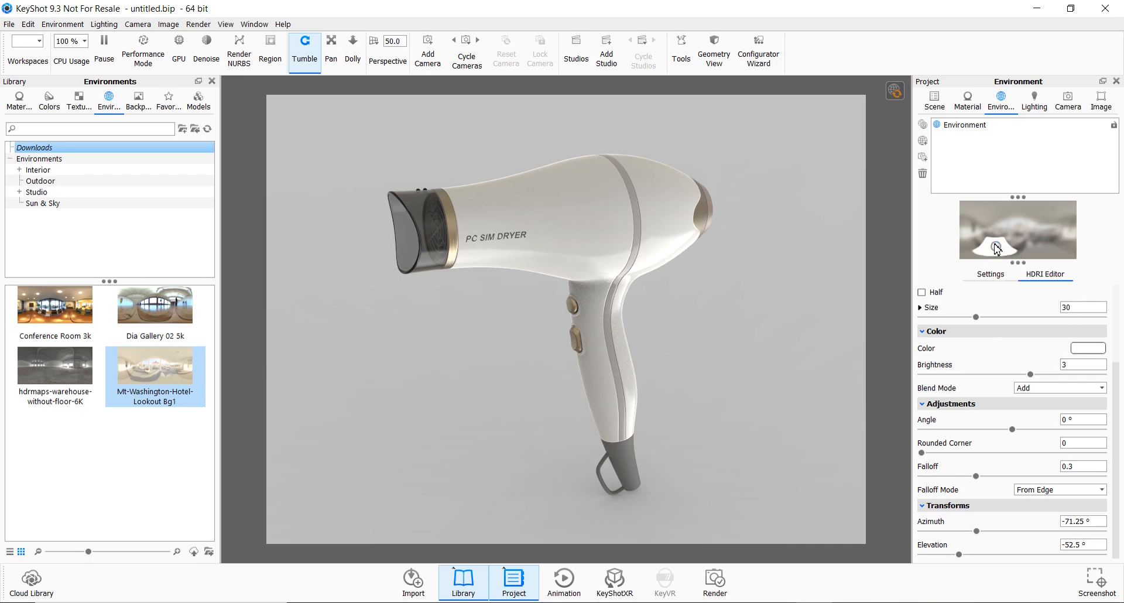
drag(996, 246, 989, 218)
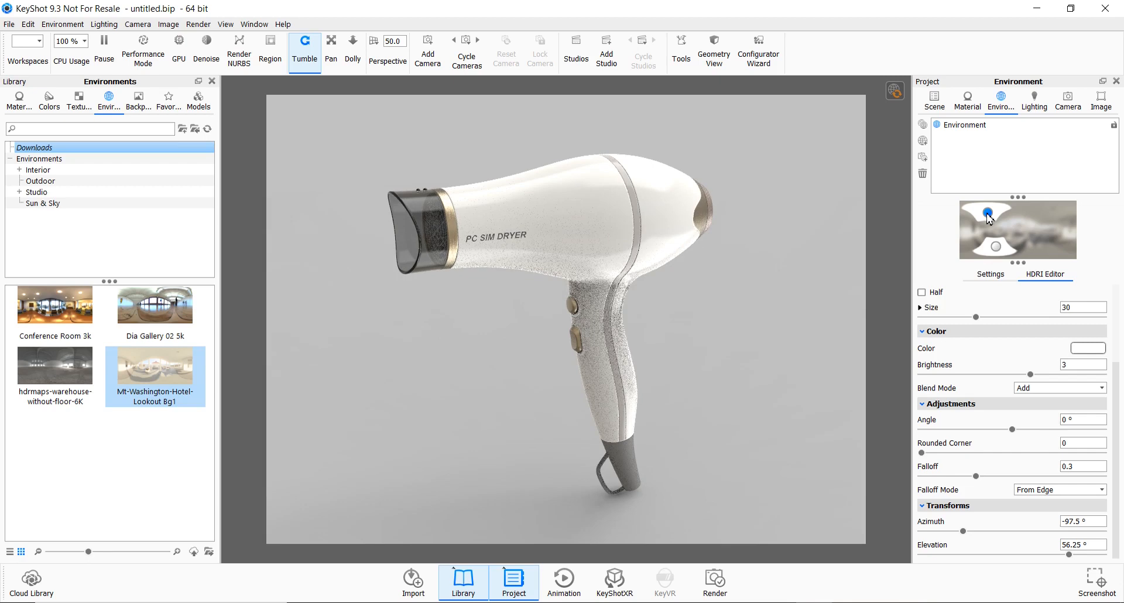
drag(989, 218, 989, 219)
Set the duplicated upper light pin's falloff to 0.5
drag(1080, 468, 1050, 466)
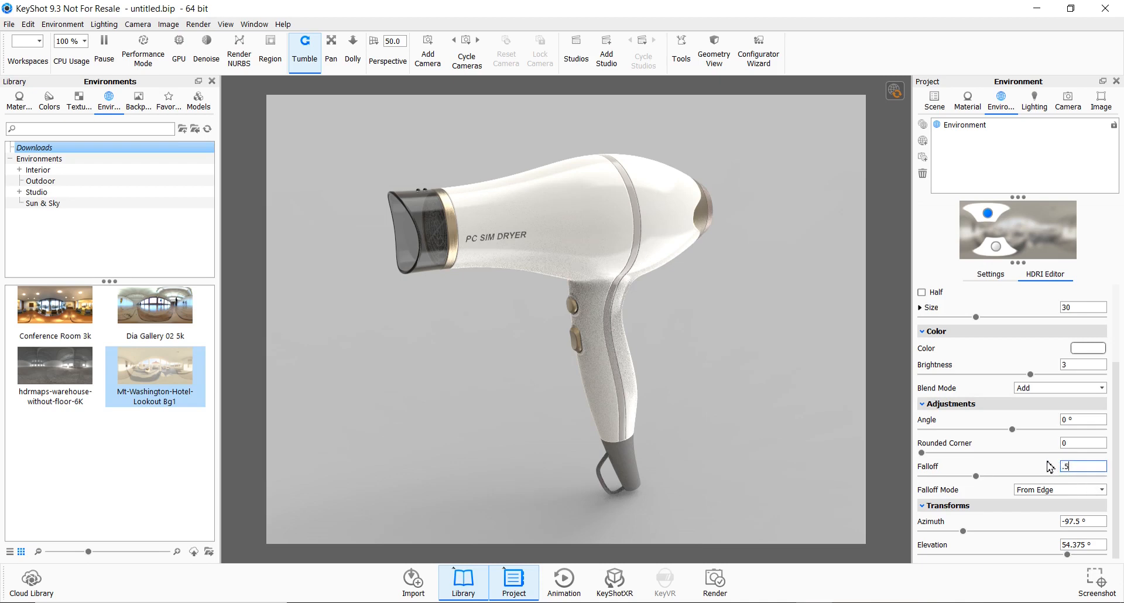
text(.5)
key(Return)
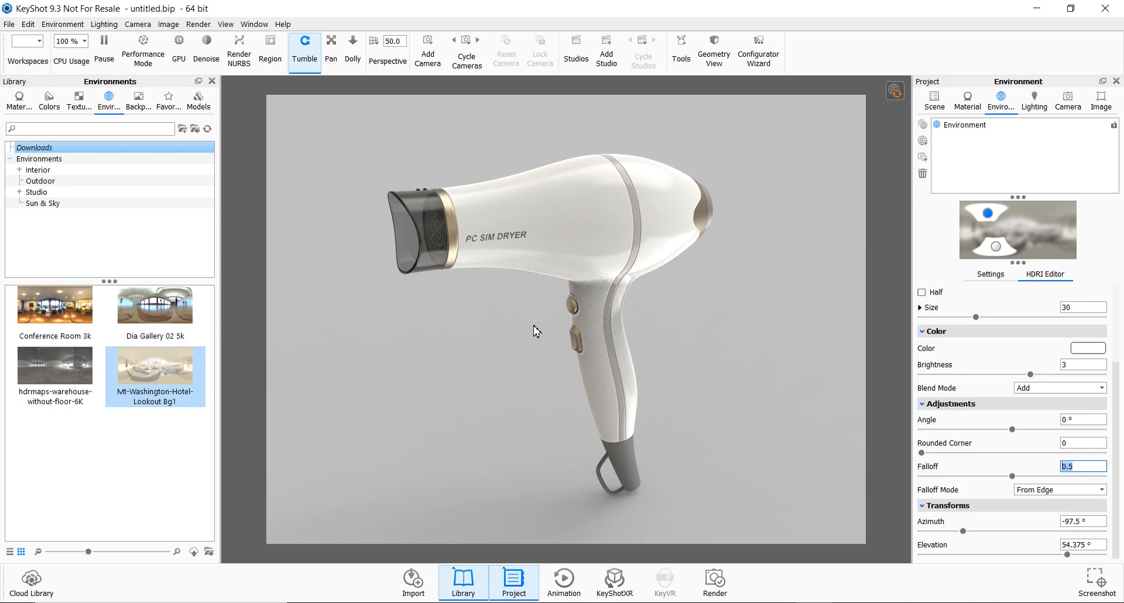
Delete the brushed bump texture from the material of the round button on the handle
scroll(534, 331, up, 10)
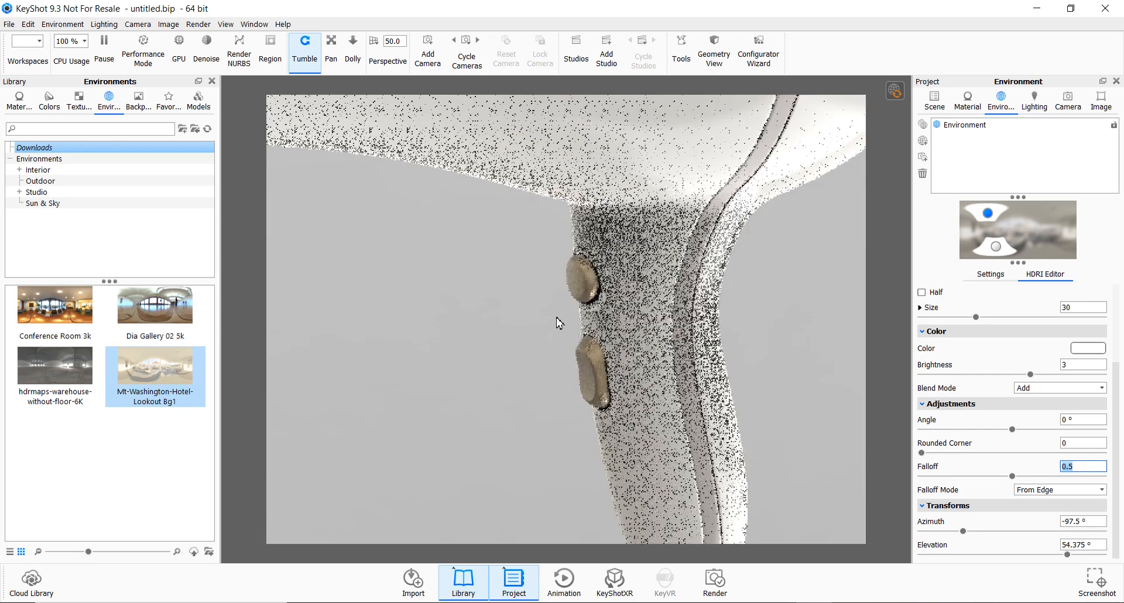
scroll(556, 317, up, 2)
drag(573, 319, 610, 321)
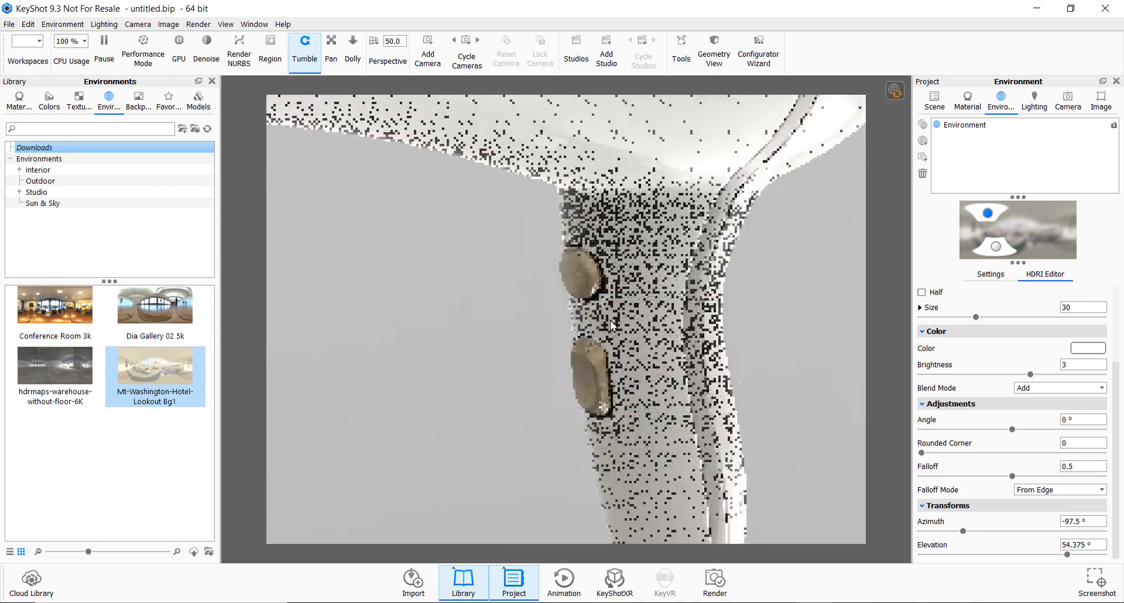
right_click(567, 274)
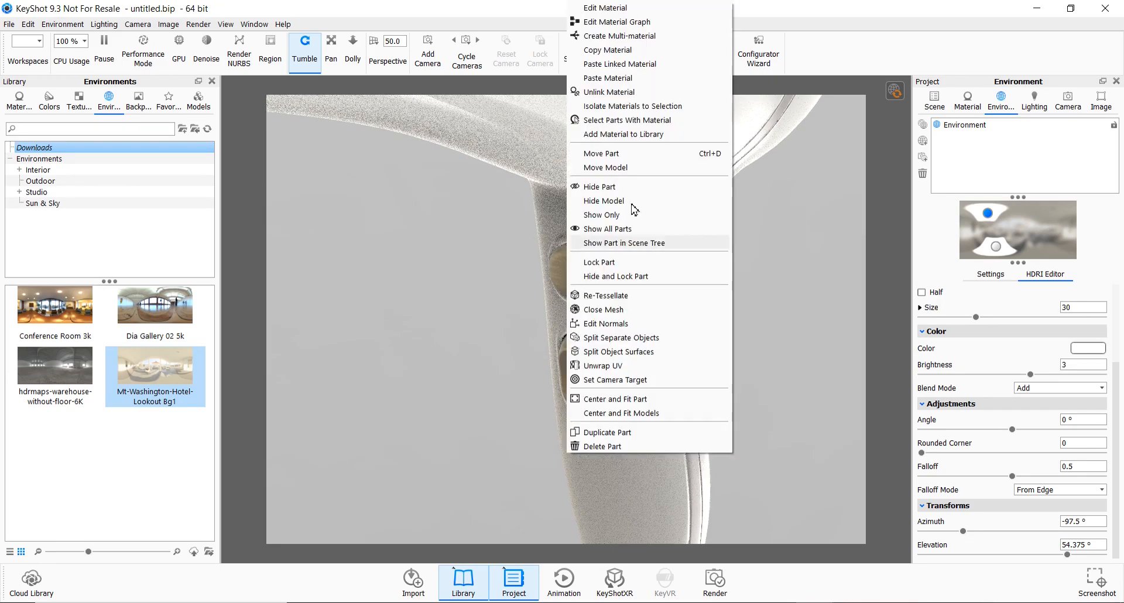
click(618, 26)
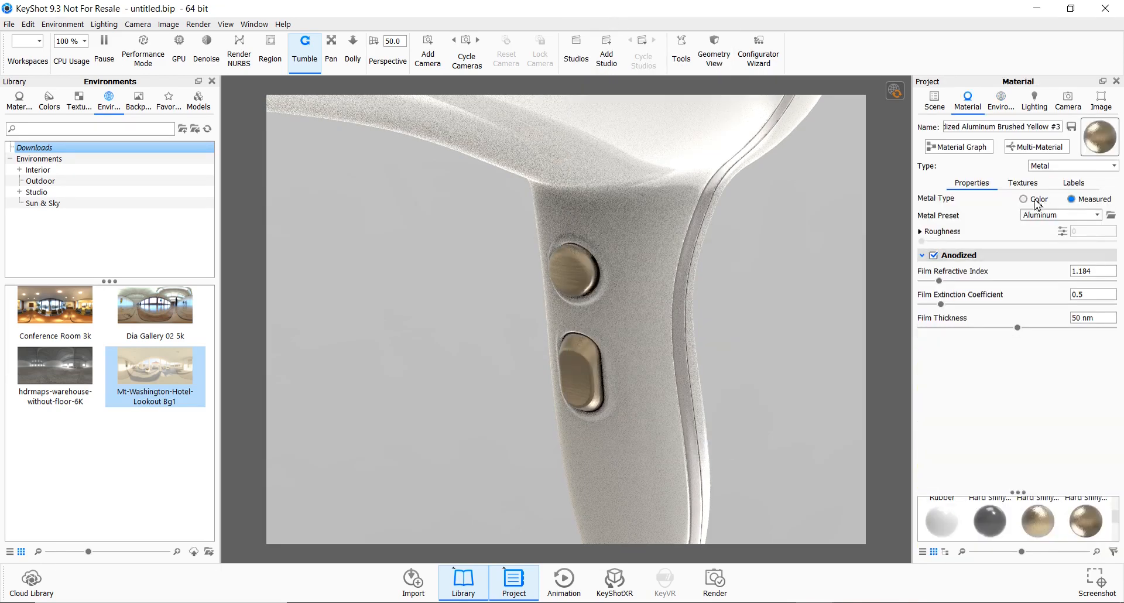
click(1022, 183)
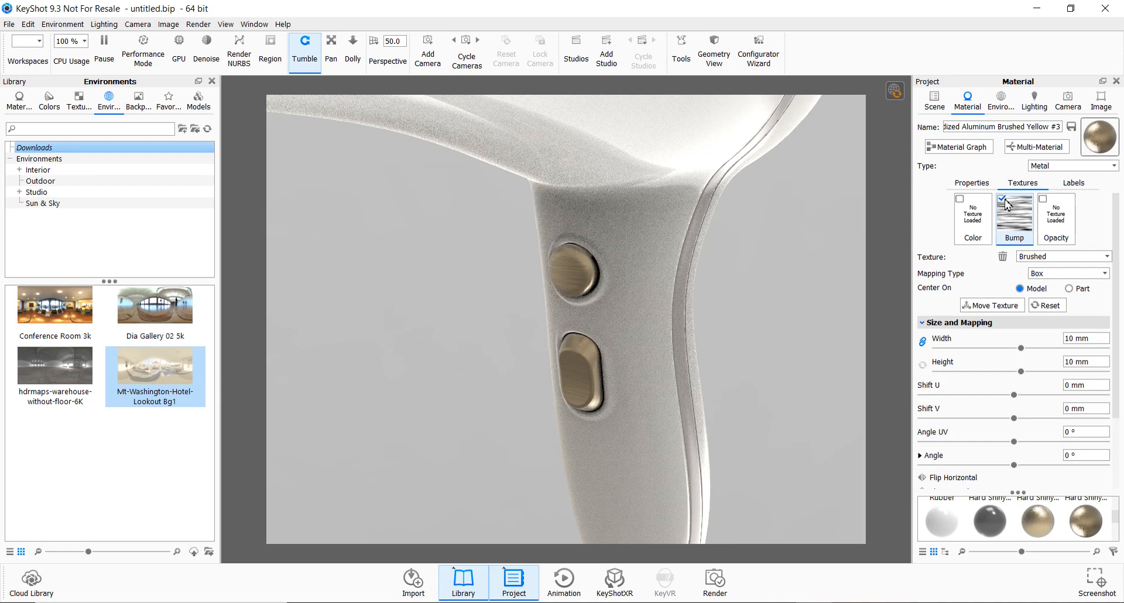
right_click(1015, 213)
click(1033, 226)
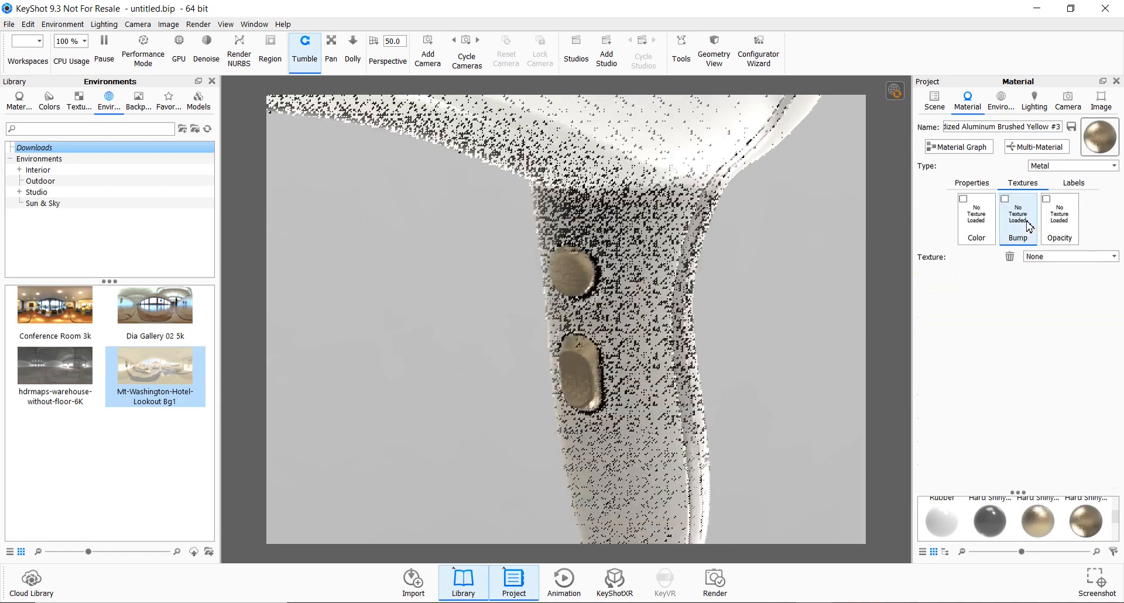
Delete the brushed bump texture from the material of the elongated lower button on the handle
right_click(586, 381)
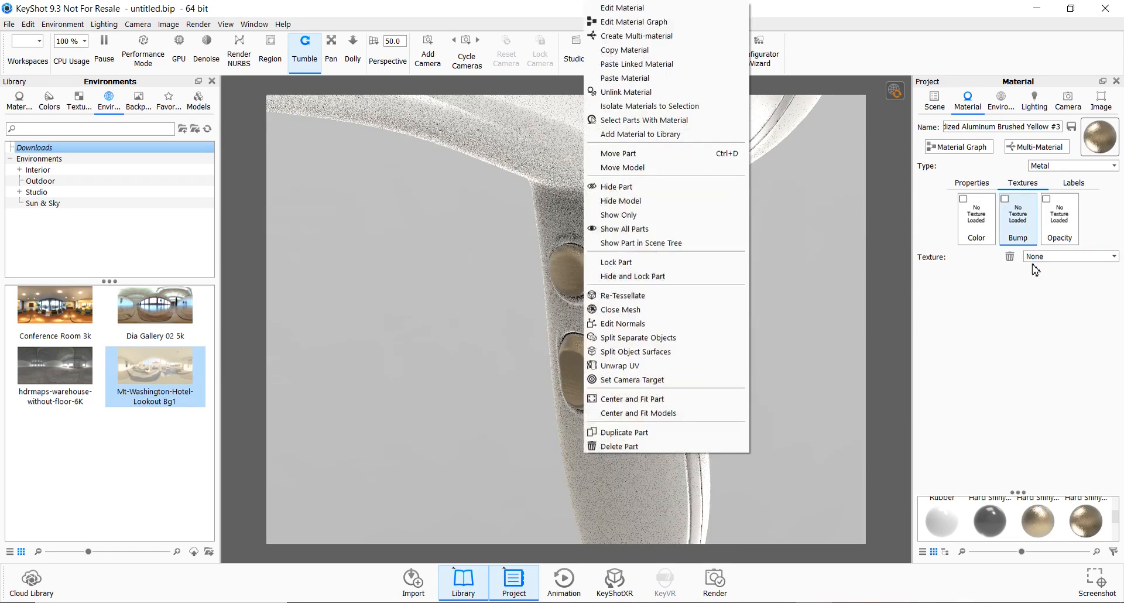
click(761, 353)
right_click(578, 370)
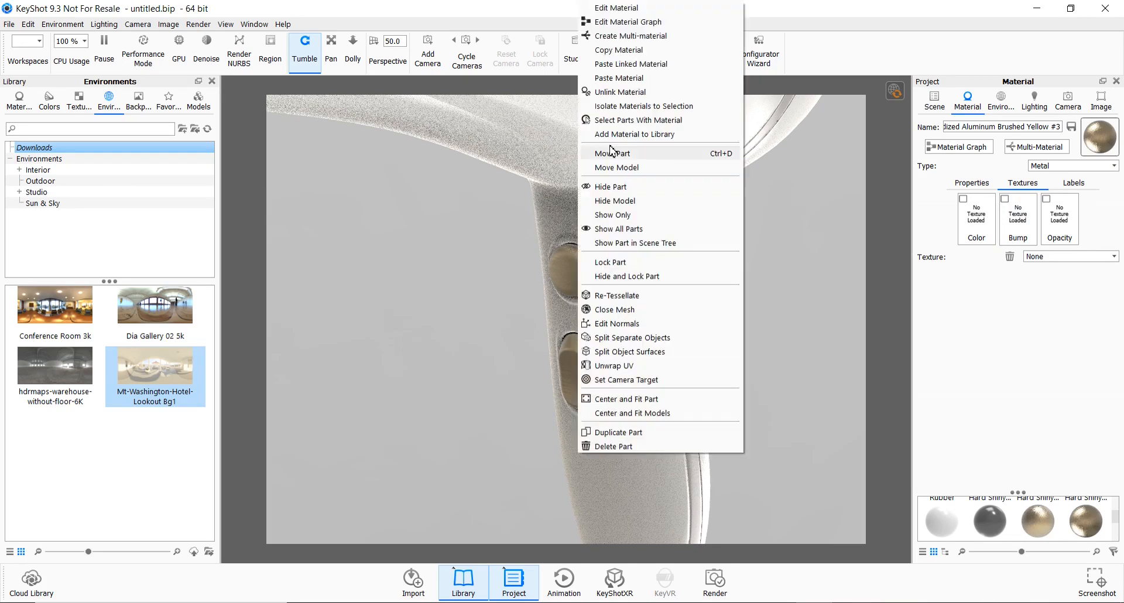
click(629, 7)
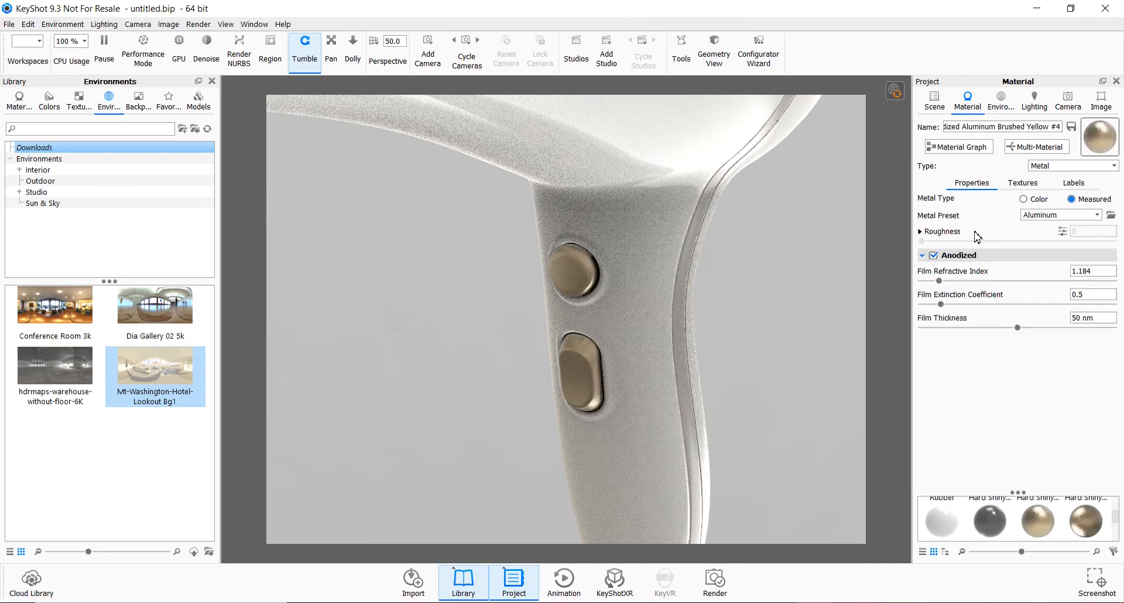
click(1031, 184)
right_click(1005, 210)
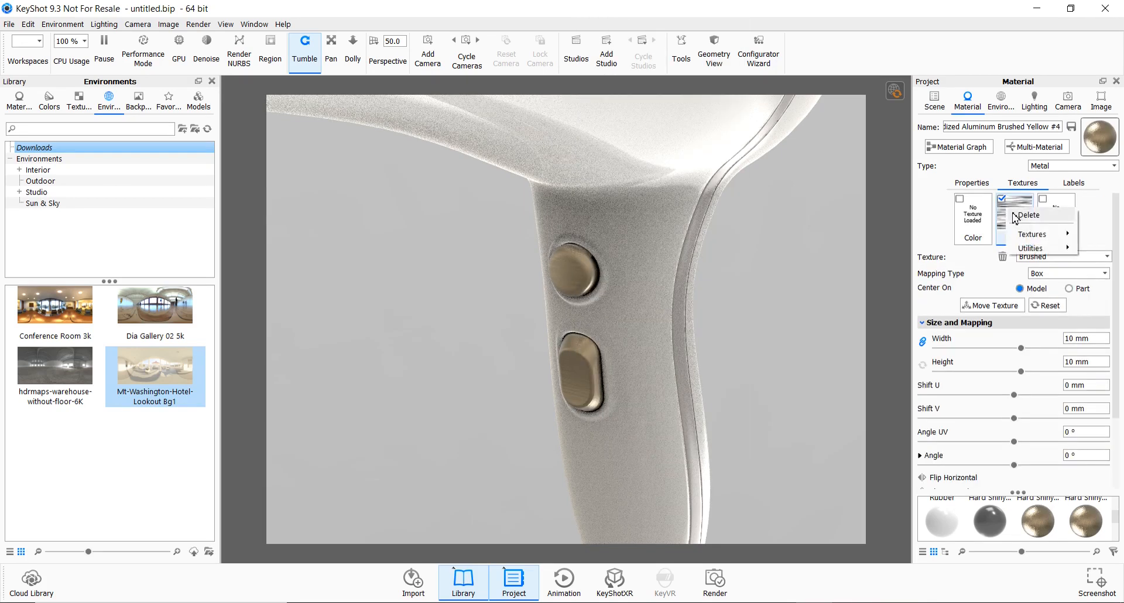
click(1048, 214)
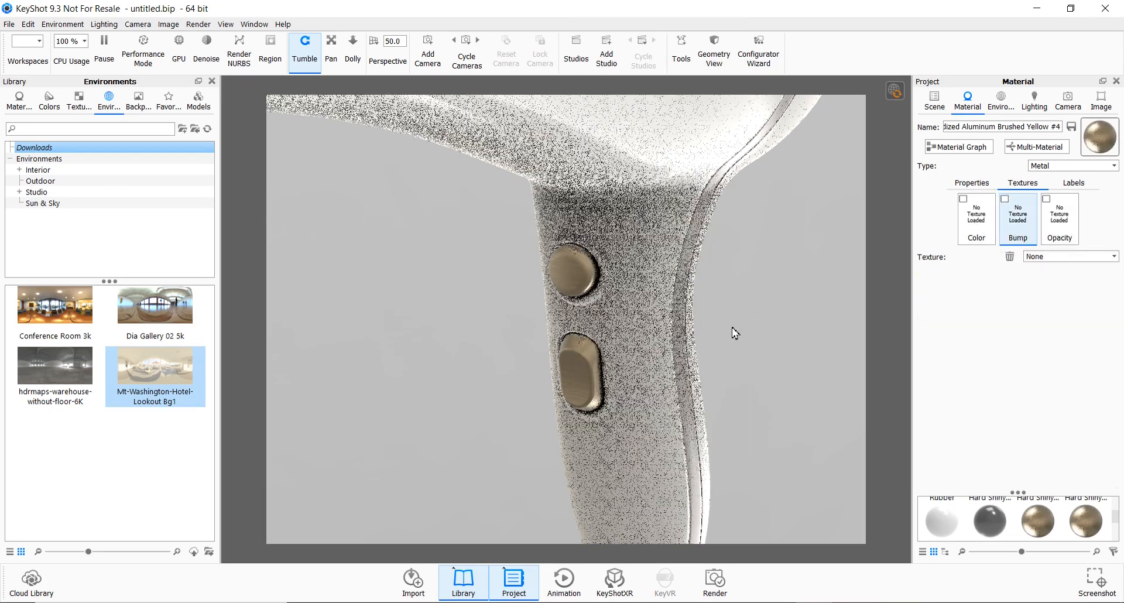
Add power-logo-colour.png as a texture label to the round button's material
right_click(573, 280)
click(624, 9)
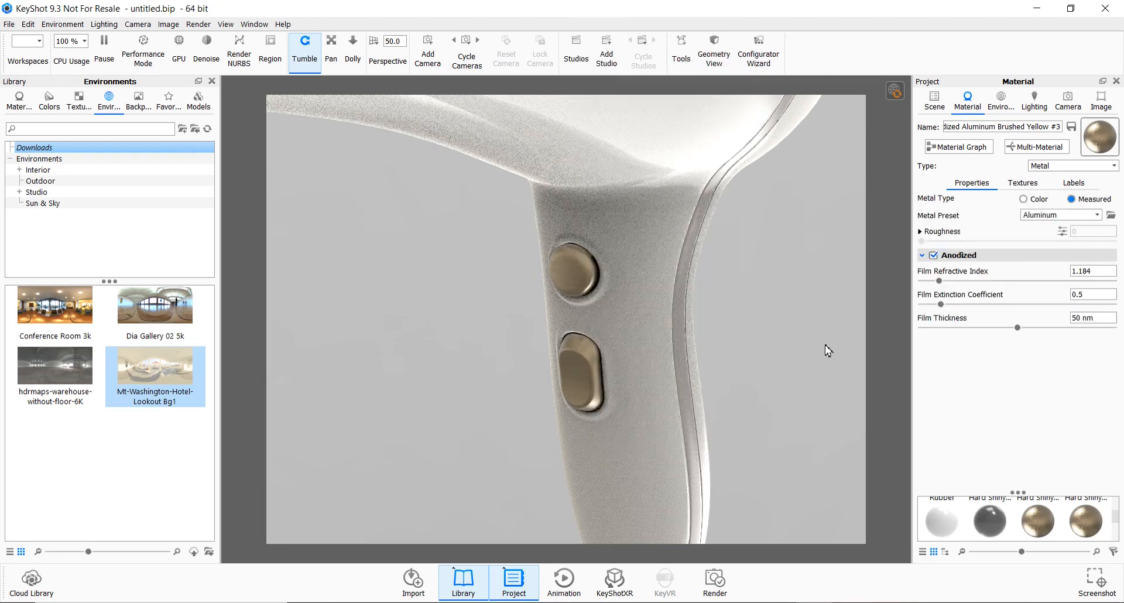
click(1074, 183)
click(924, 201)
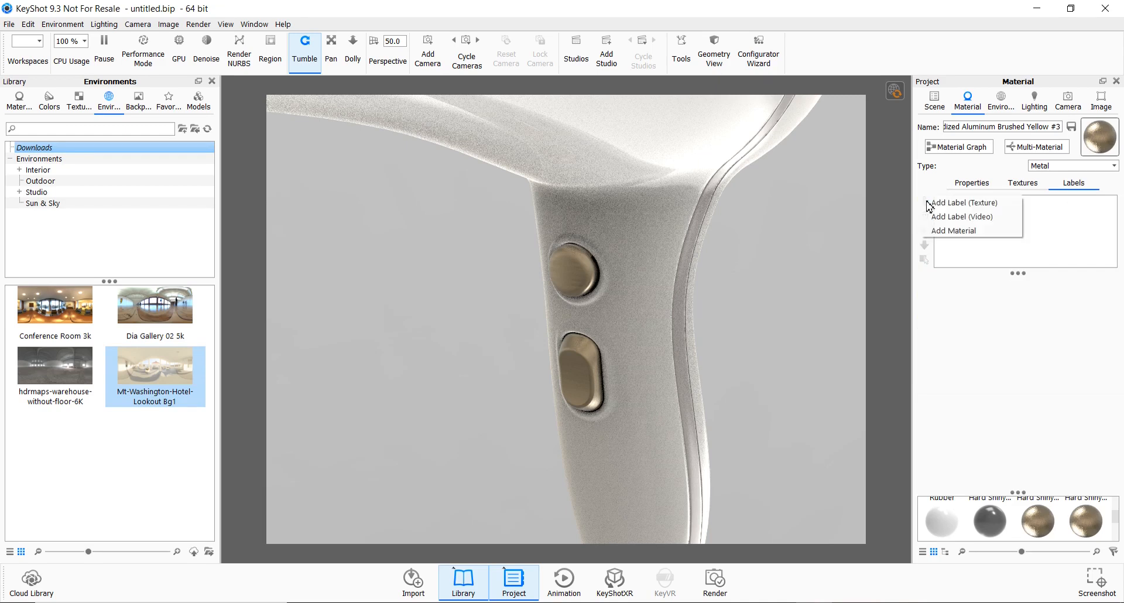
click(942, 204)
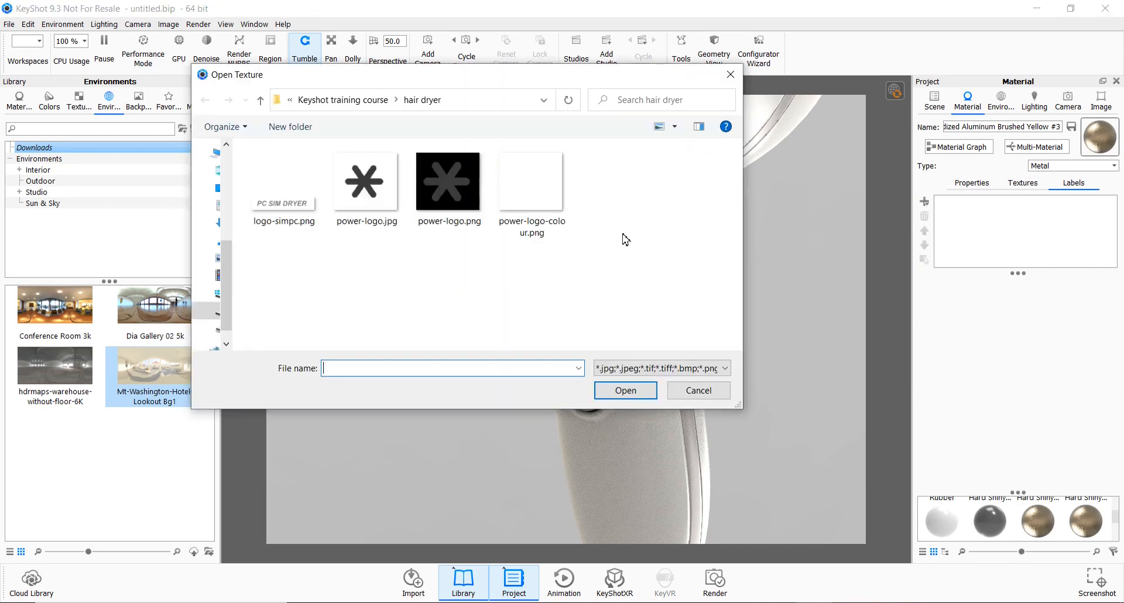
click(531, 186)
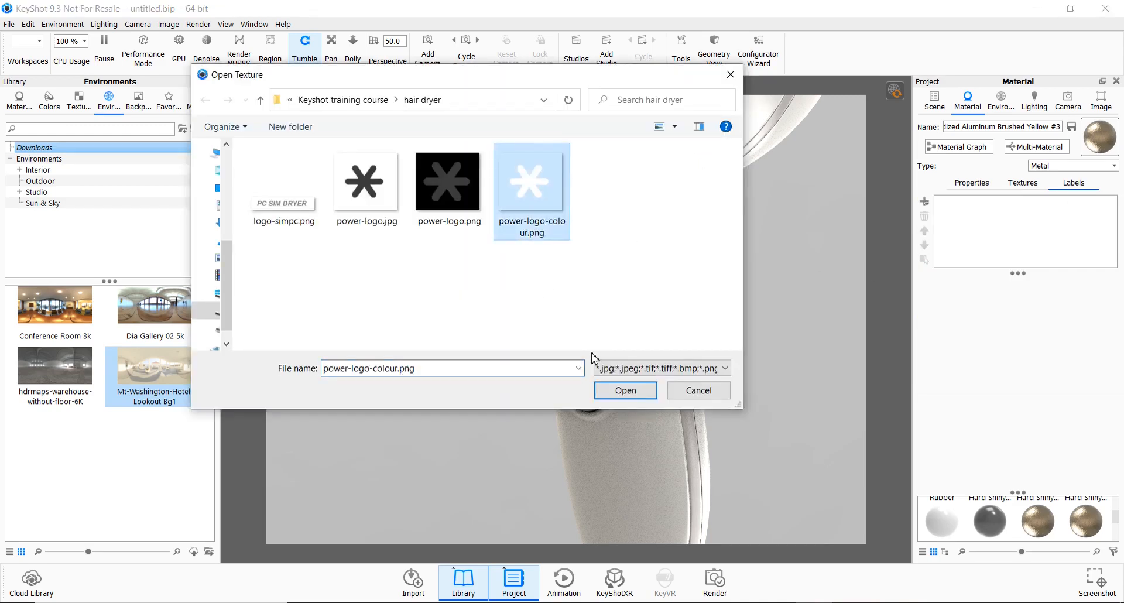
click(624, 390)
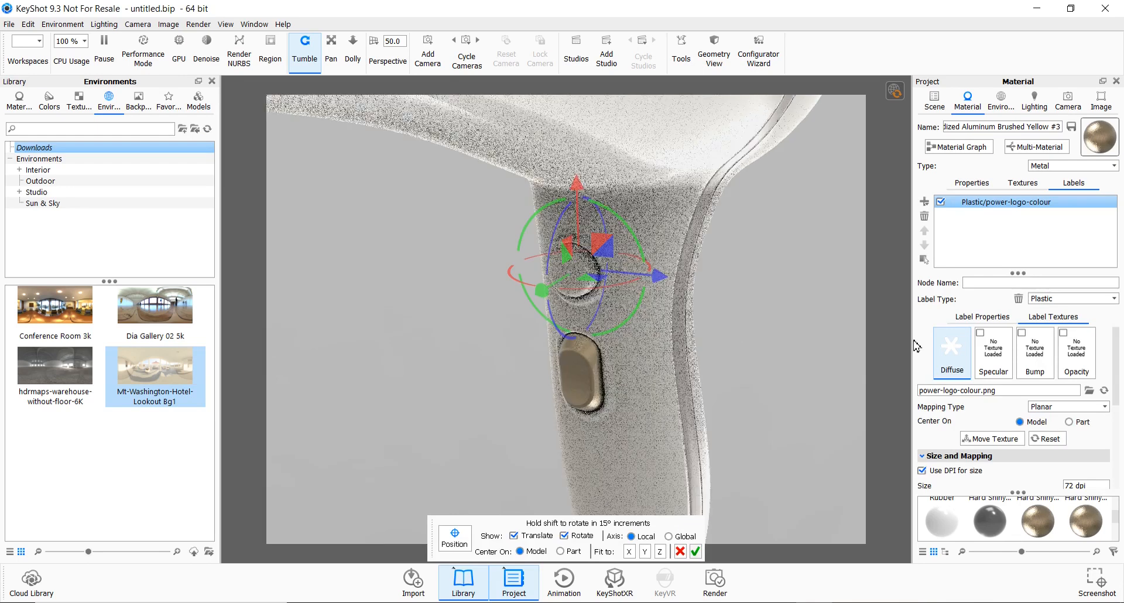
Scale the power logo label down to about 1471 dpi to fit the round button on the handle
click(1016, 343)
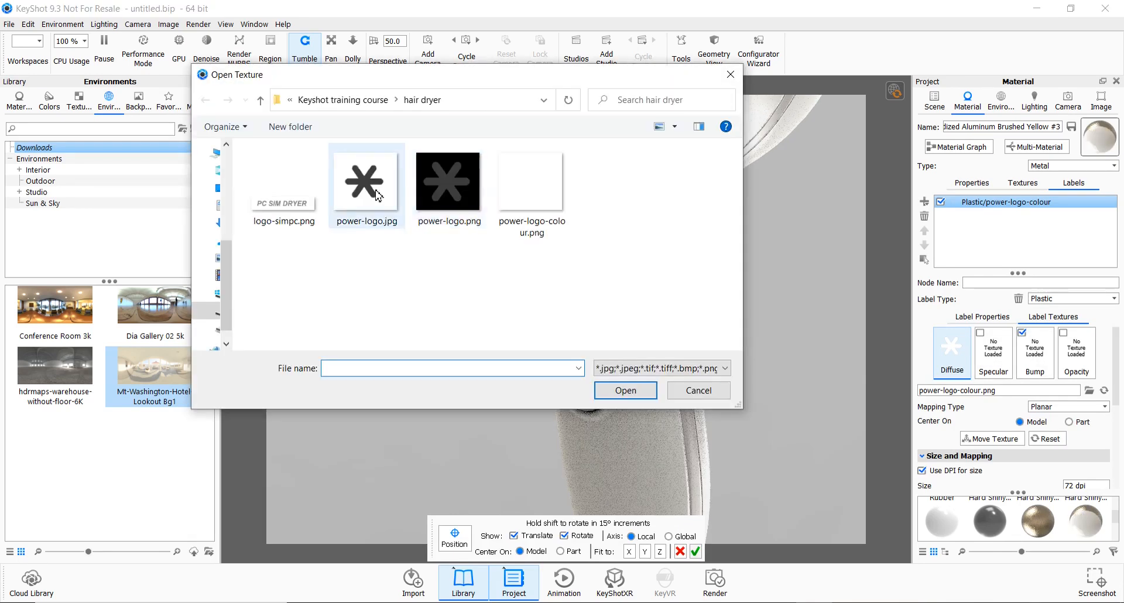
click(648, 390)
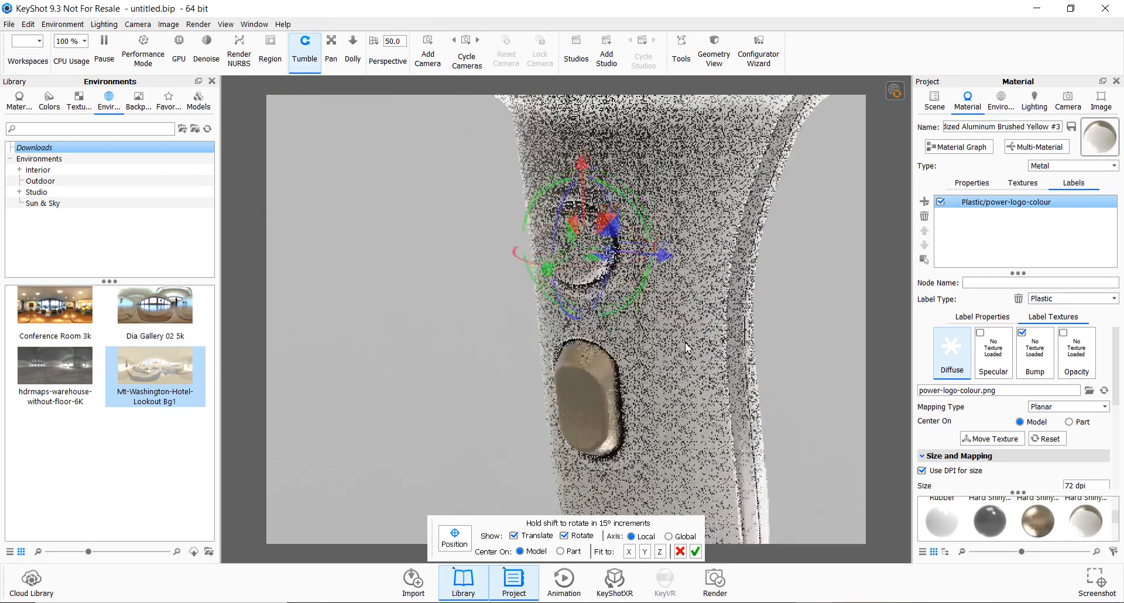
scroll(688, 350, down, 5)
drag(713, 454, 580, 323)
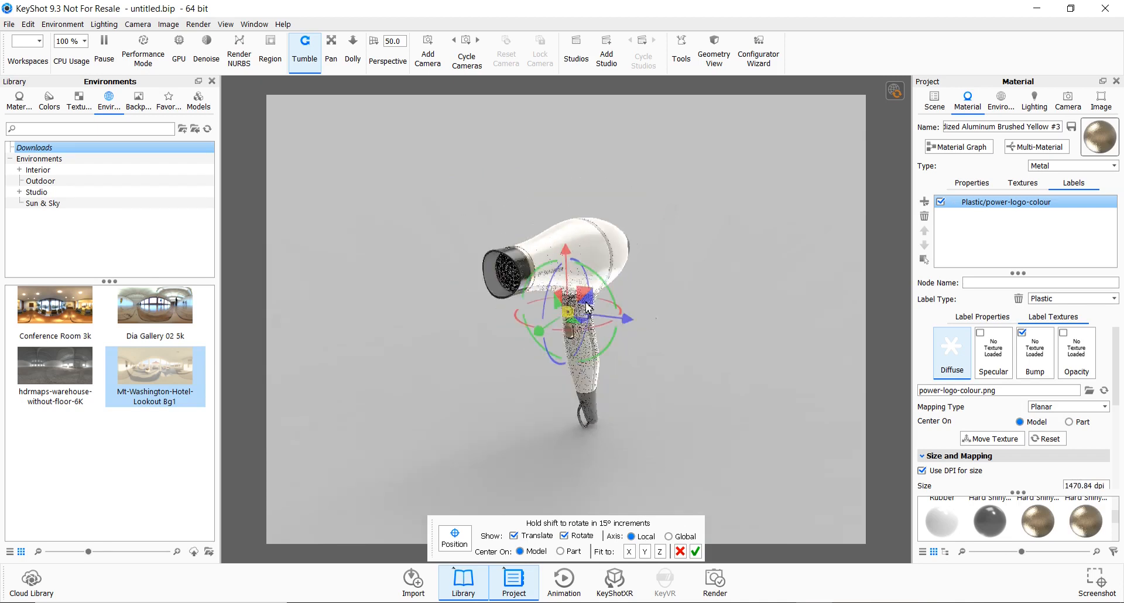
scroll(588, 308, up, 6)
scroll(588, 279, up, 2)
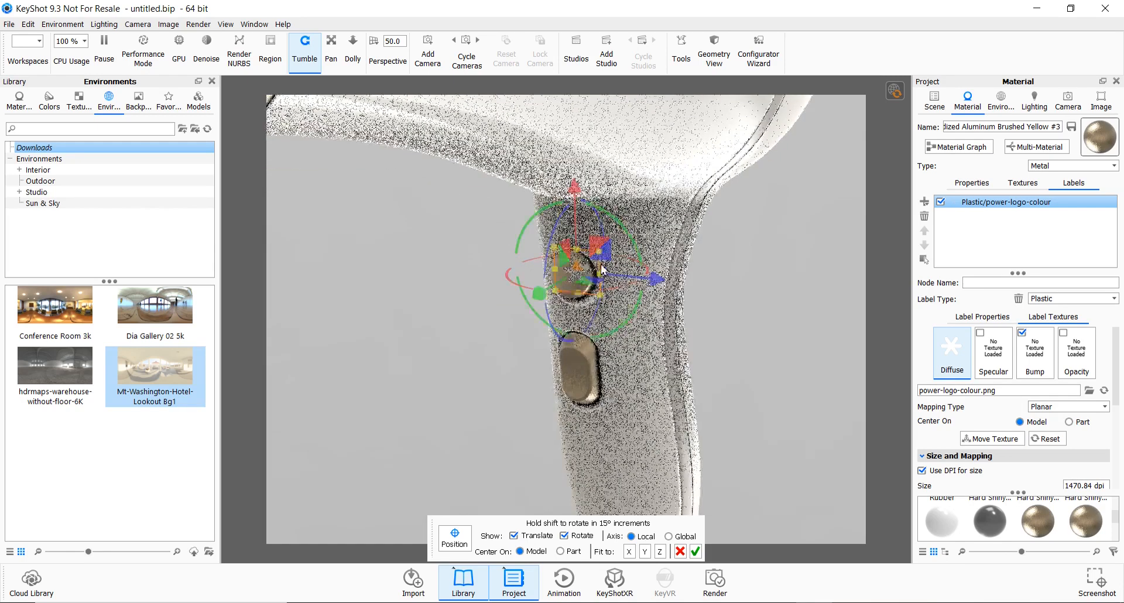
Shift the power logo label so it is centred on the round button's face and accept the placement
drag(577, 186, 578, 193)
drag(656, 287, 647, 289)
drag(808, 345, 873, 315)
drag(554, 189, 555, 190)
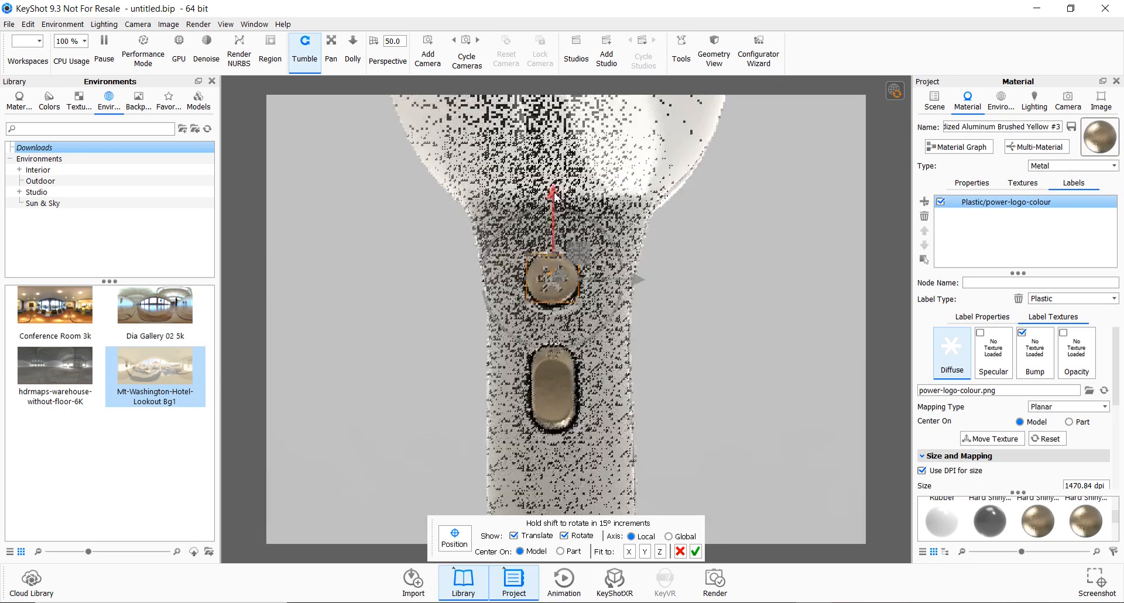
click(696, 554)
Enable Blend with Color on the power logo label and set the blend colour to a very light neutral grey
drag(752, 316, 681, 330)
scroll(681, 329, up, 6)
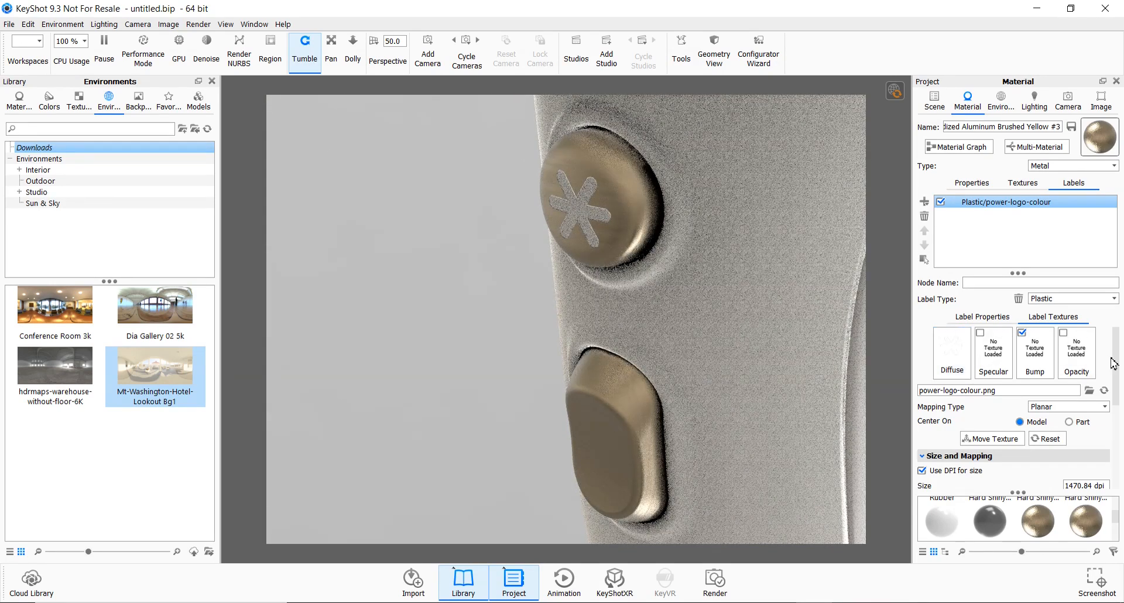
scroll(1114, 363, down, 5)
click(923, 482)
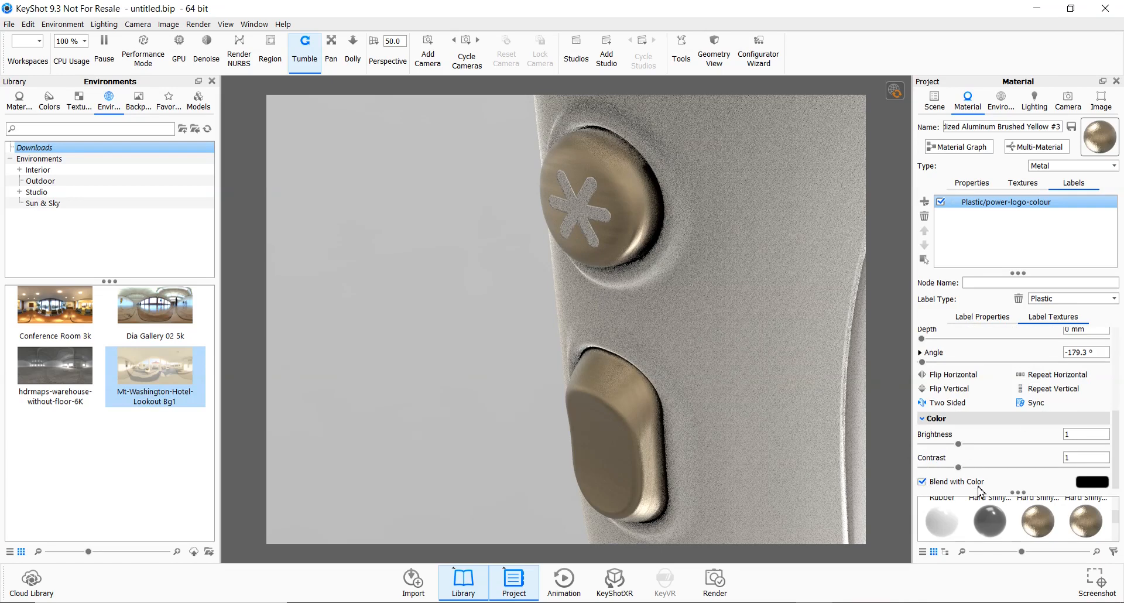
click(1089, 482)
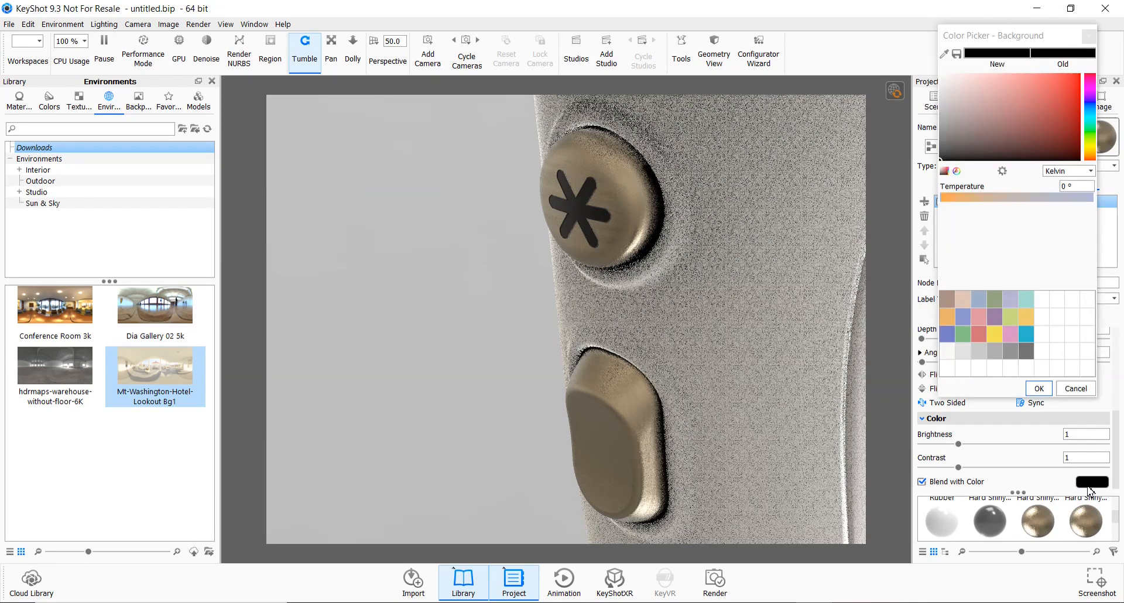
click(943, 116)
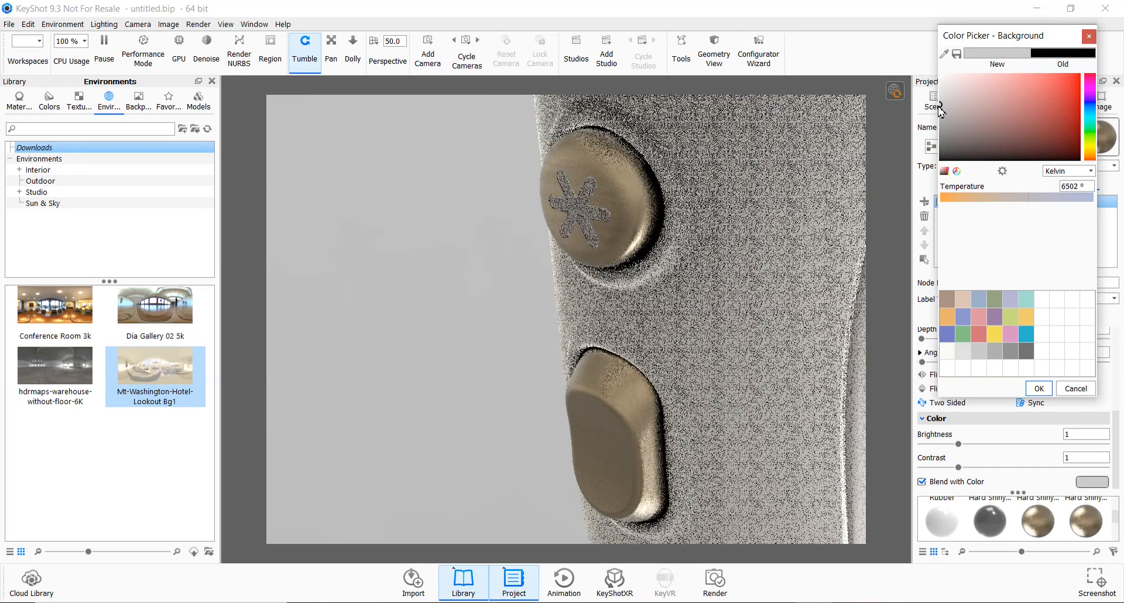
drag(941, 110, 942, 92)
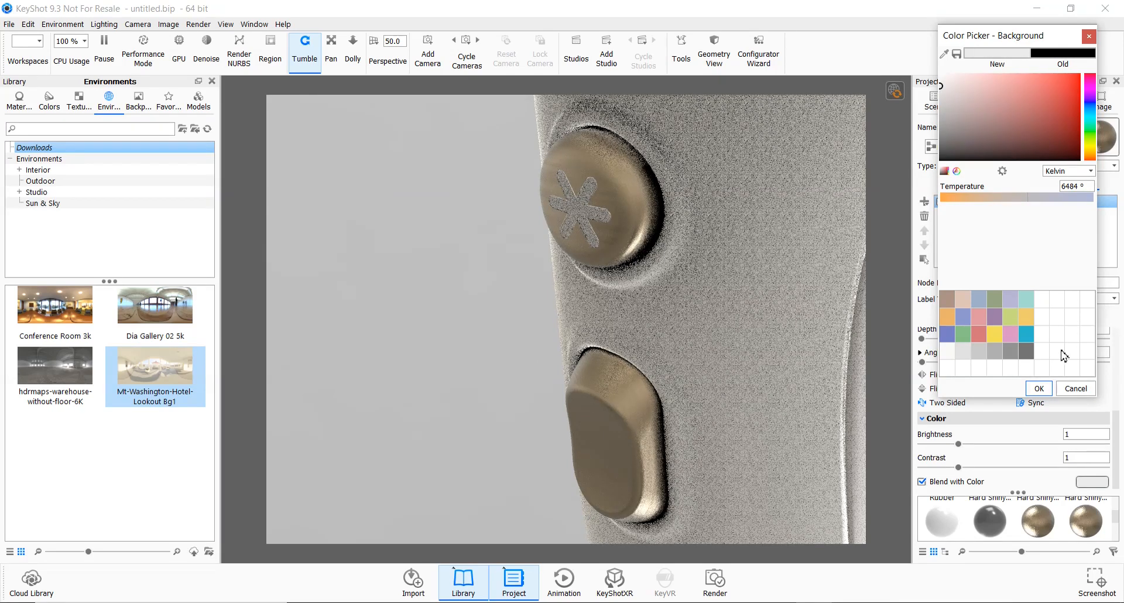
click(1039, 389)
Change the gold accent panel at the rear of the dryer to metal type Color with a light neutral grey
scroll(528, 304, down, 10)
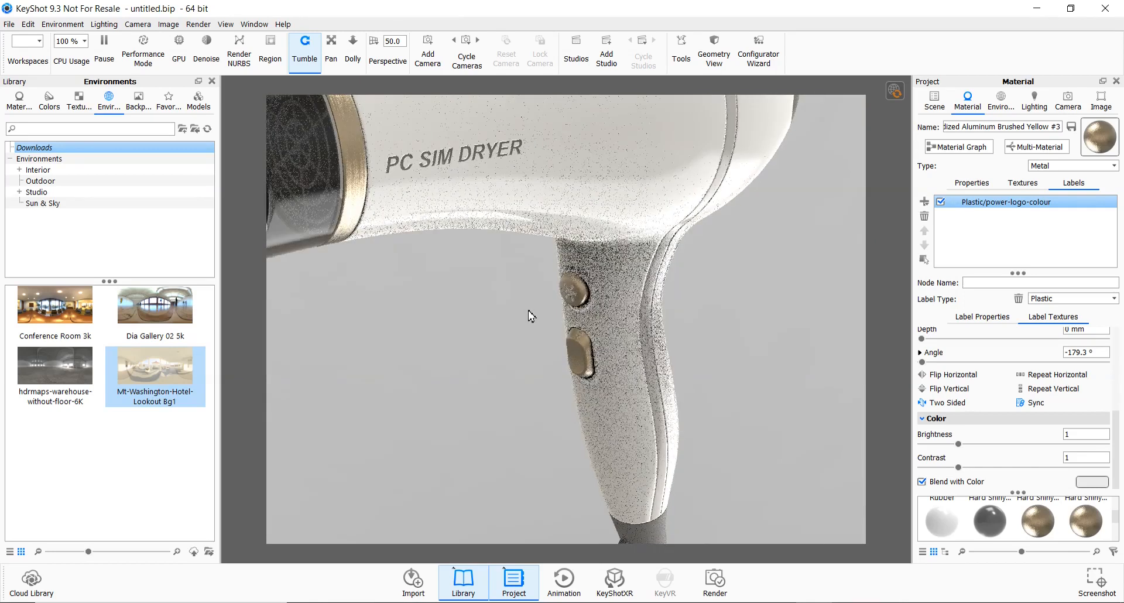
scroll(528, 303, down, 5)
scroll(531, 324, down, 3)
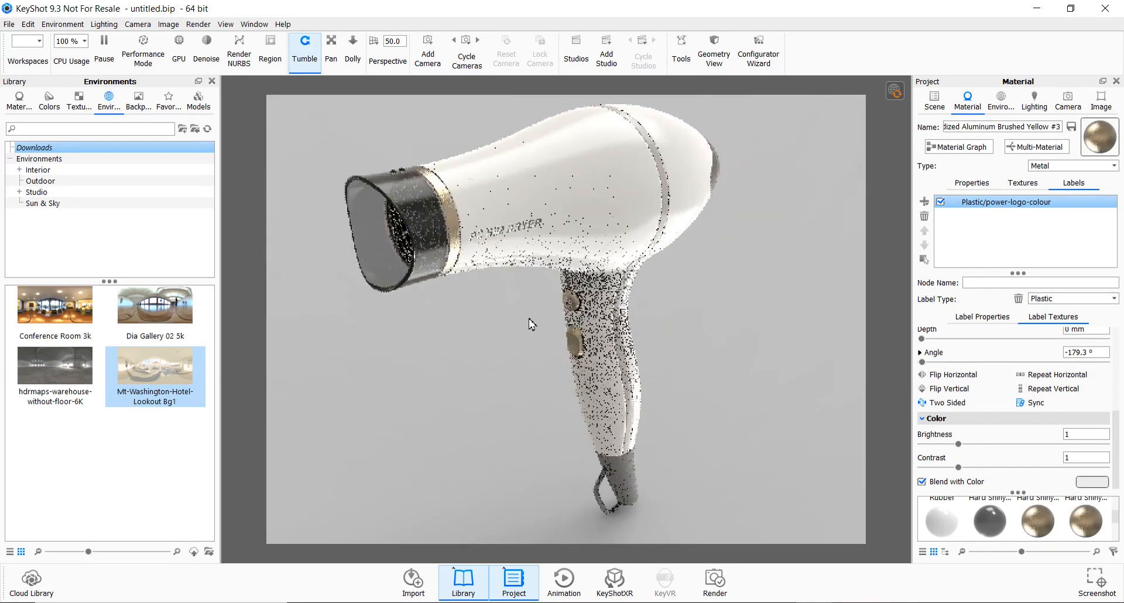
drag(516, 322, 359, 329)
scroll(550, 327, up, 2)
scroll(550, 327, down, 2)
scroll(732, 293, down, 1)
scroll(730, 292, up, 2)
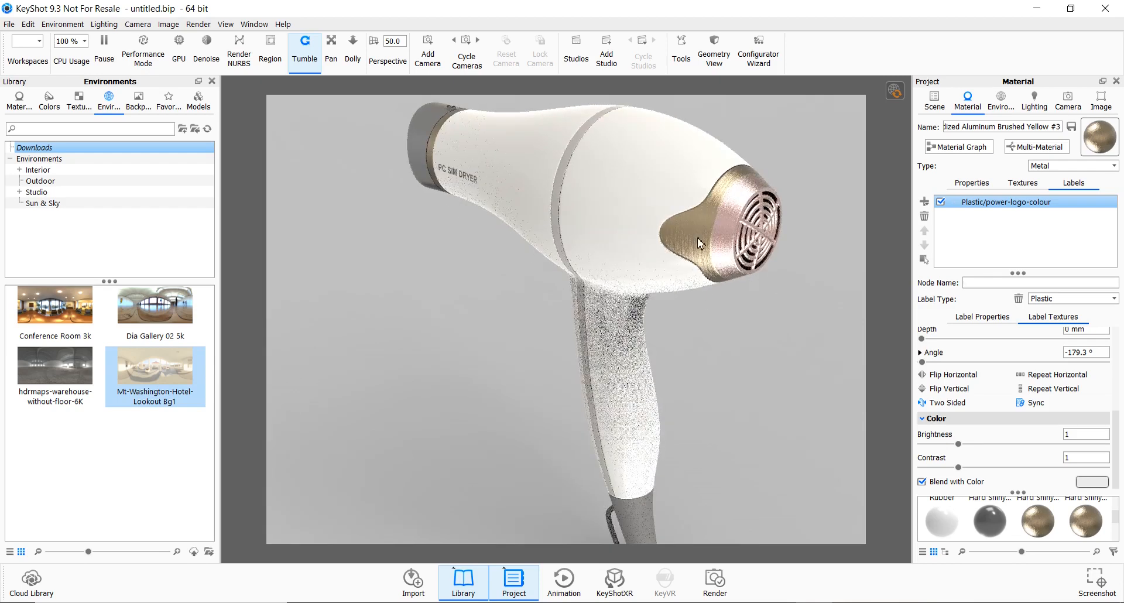
right_click(697, 238)
click(727, 17)
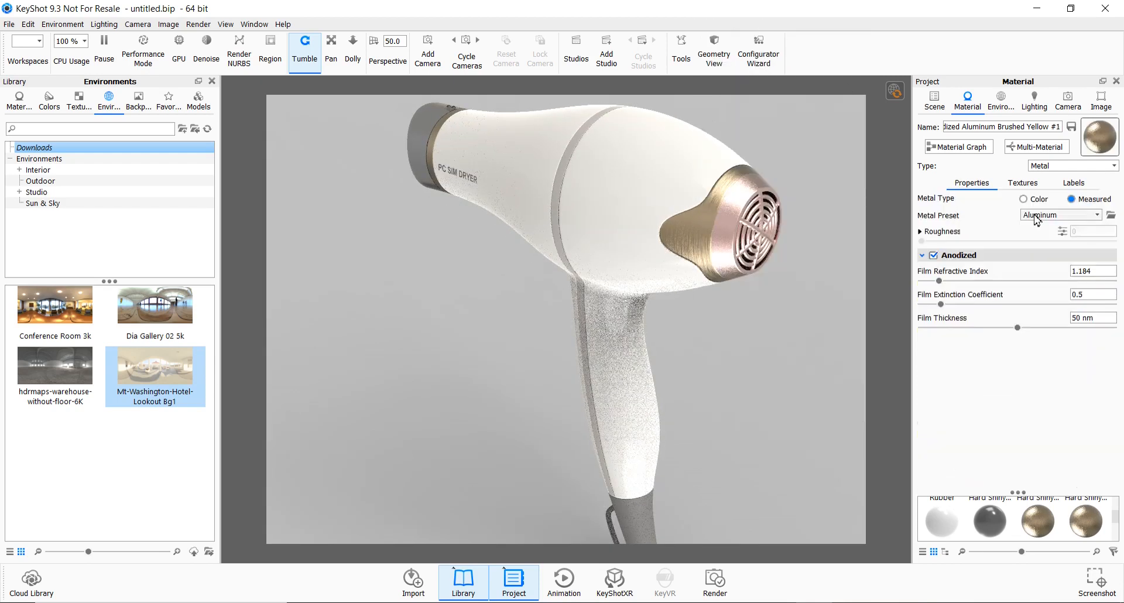
click(1024, 199)
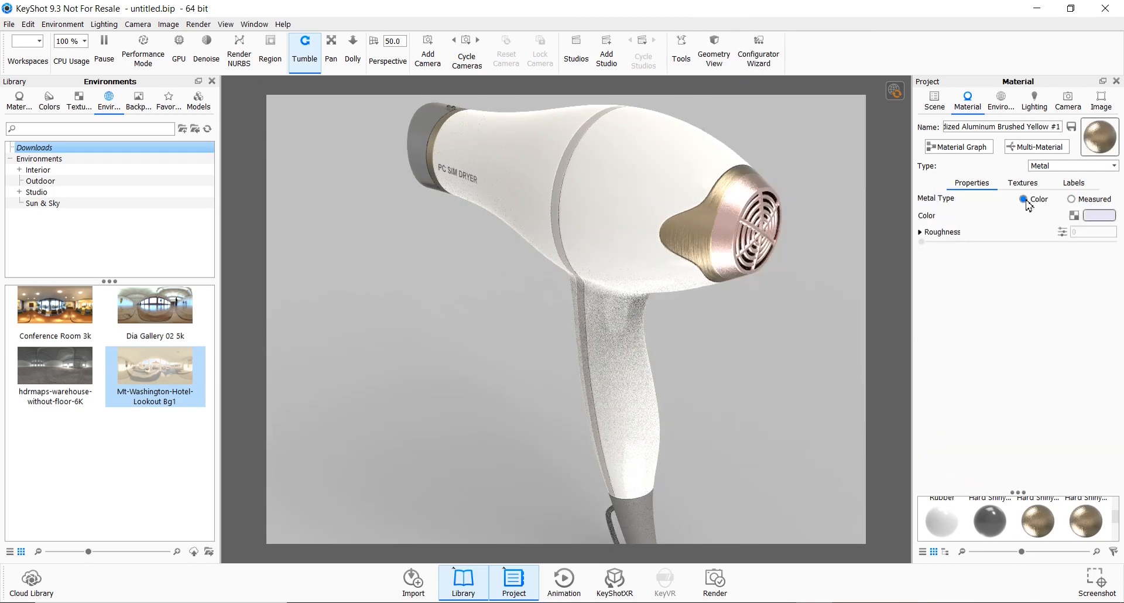
click(1096, 218)
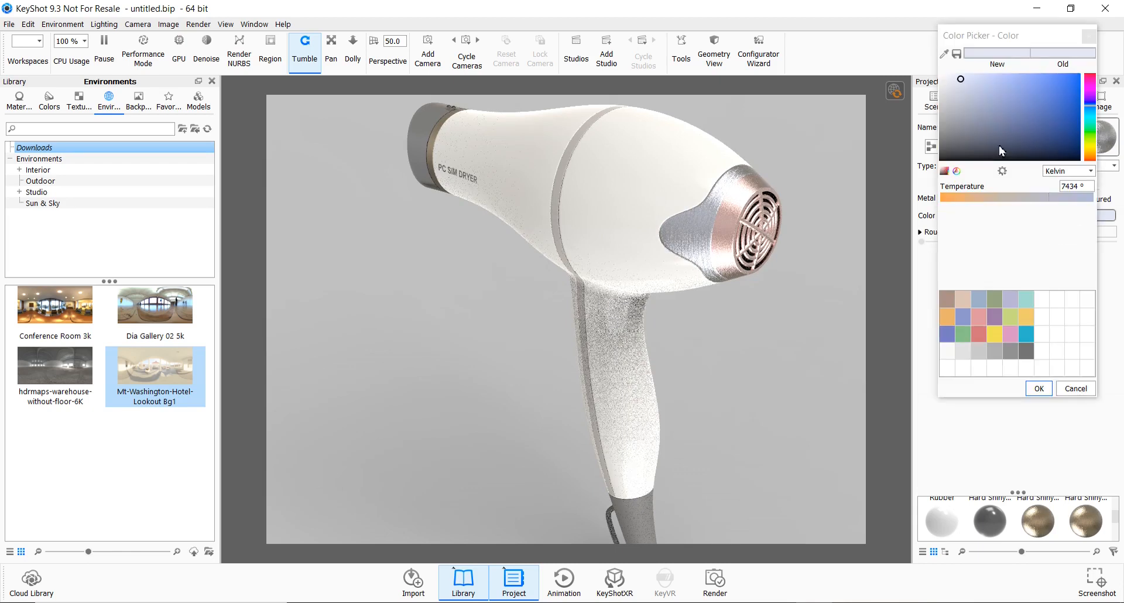
click(941, 100)
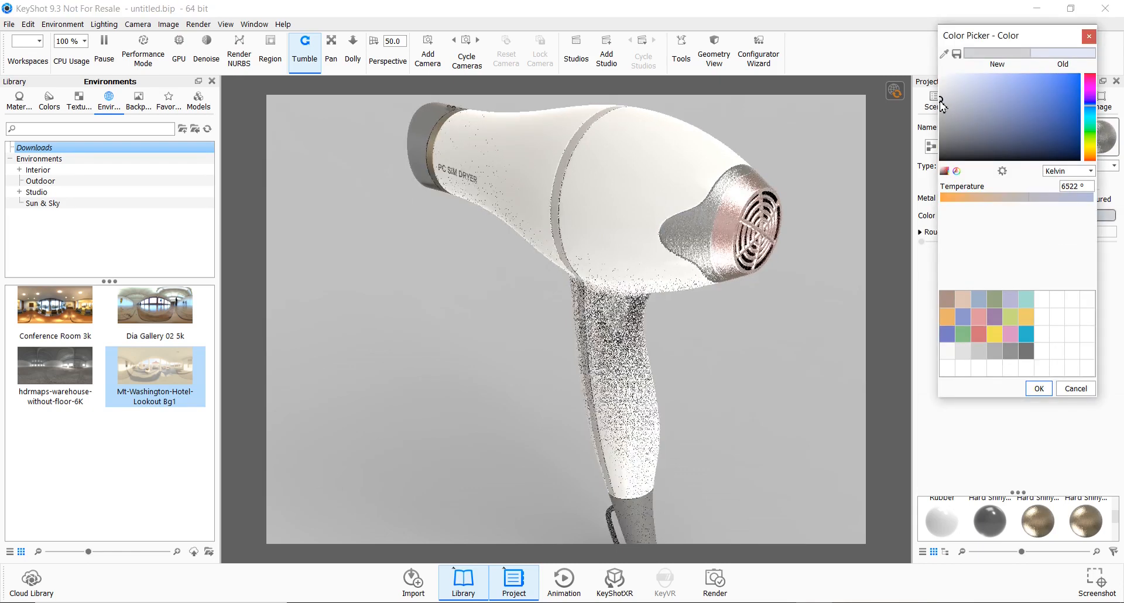
click(1038, 389)
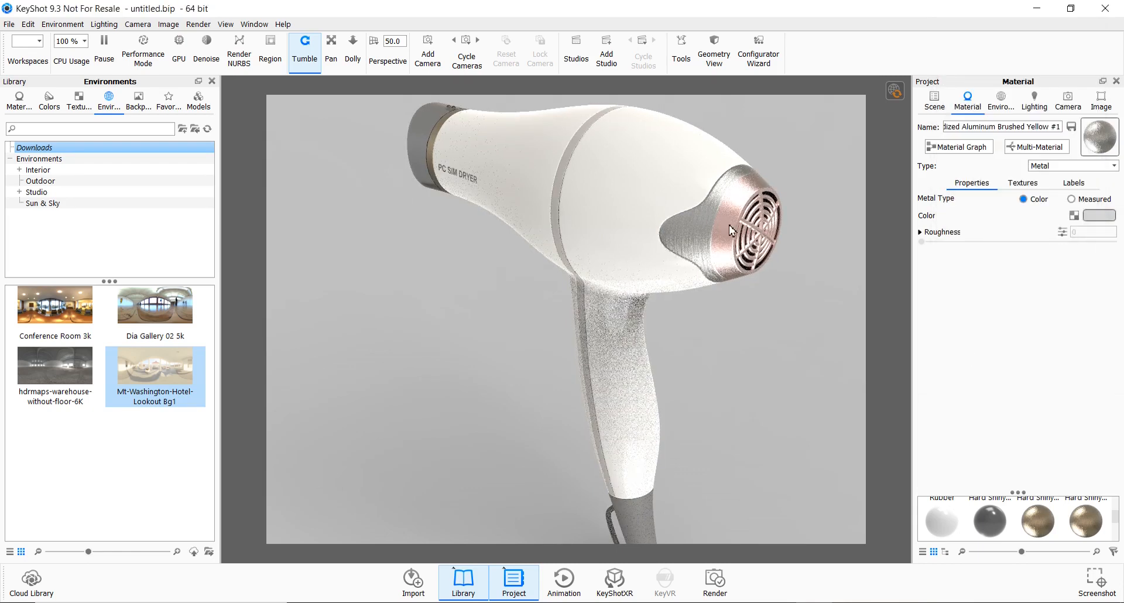
Recolour the pink metal material of the rear cone and grille to a medium neutral grey
right_click(730, 228)
click(762, 35)
click(1098, 215)
click(941, 104)
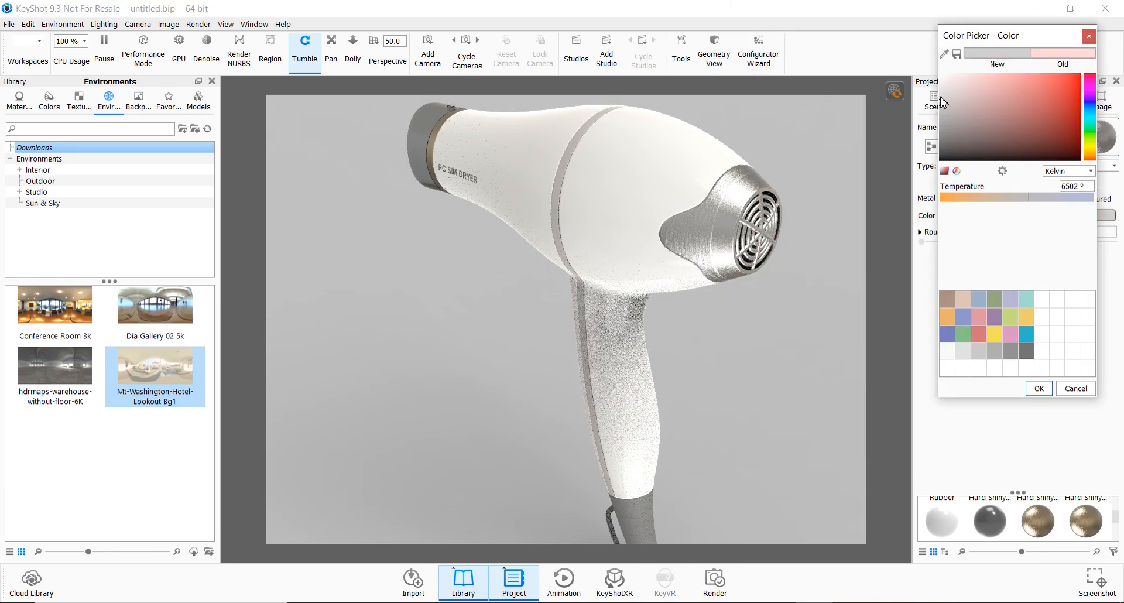
click(938, 134)
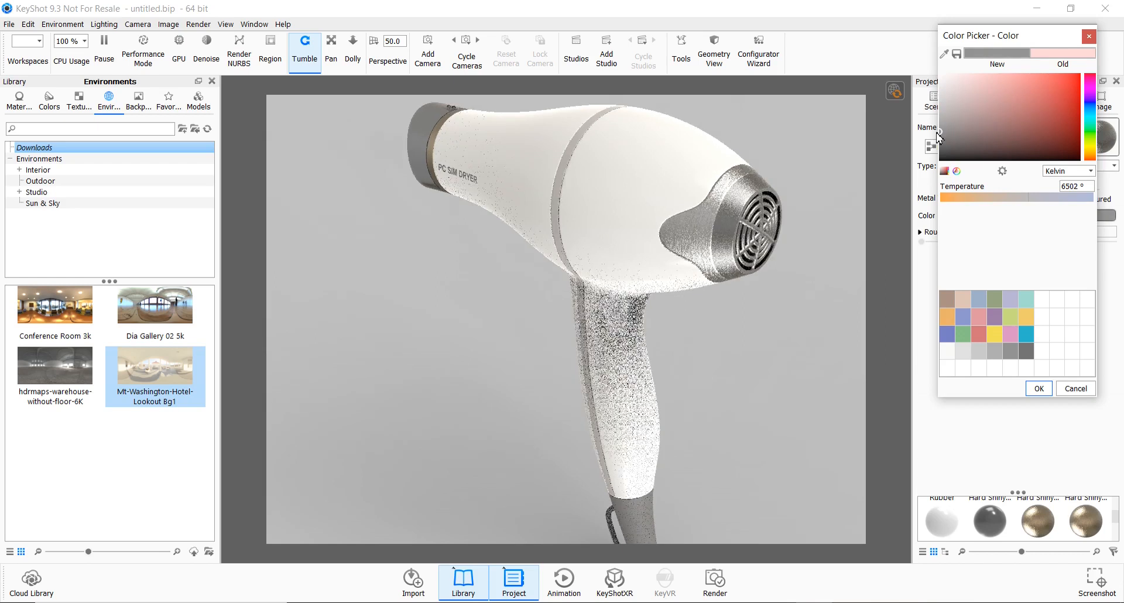
click(1039, 388)
Set the width of the brushed bump texture on the rear accent panel's material to 0.34 mm
right_click(713, 228)
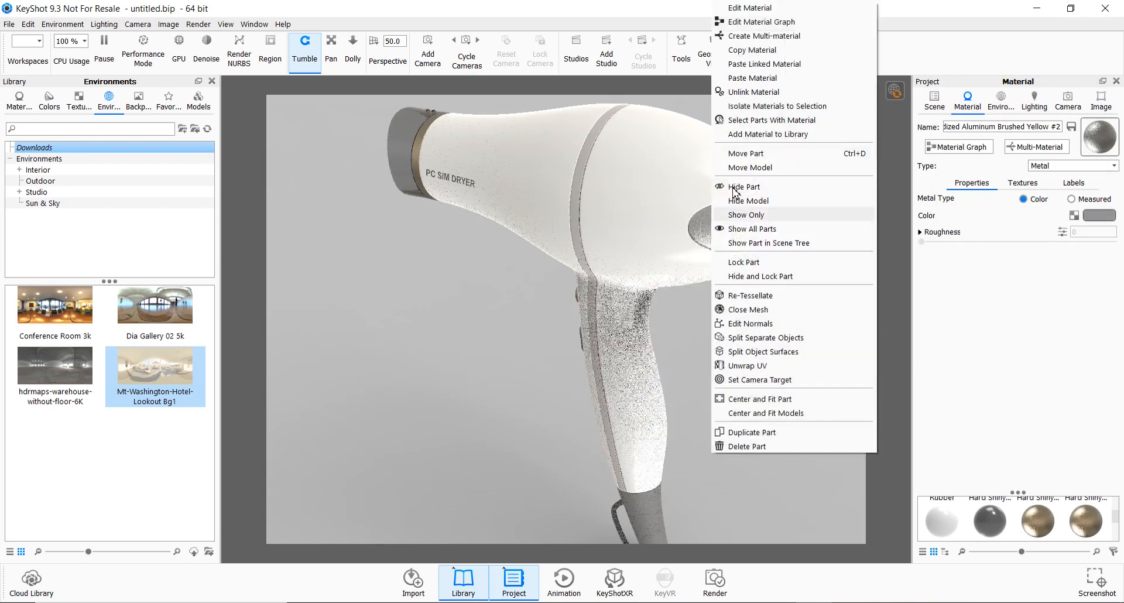
click(747, 12)
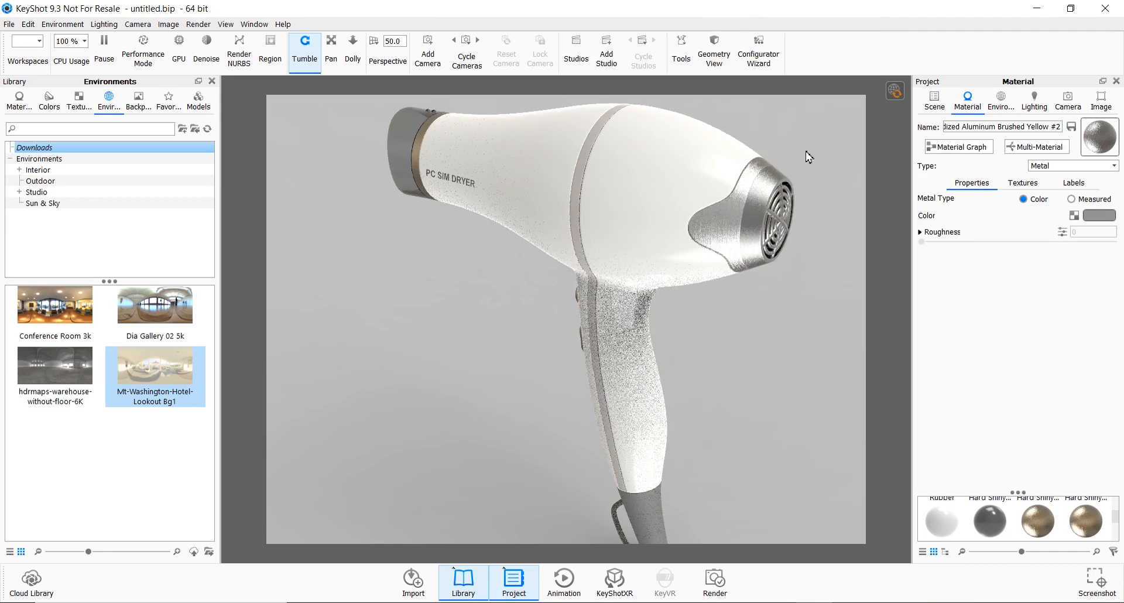
click(1015, 186)
drag(1021, 348, 940, 349)
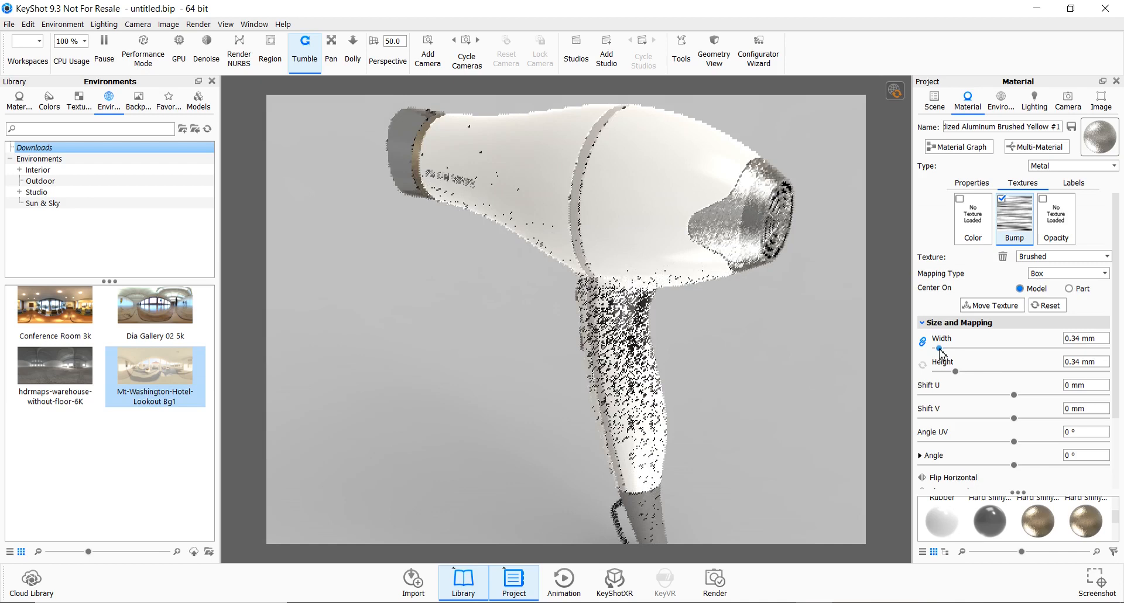
Set the Film Refractive Index of the gold nozzle ring's anodized aluminum material to 1.08
drag(741, 410, 502, 381)
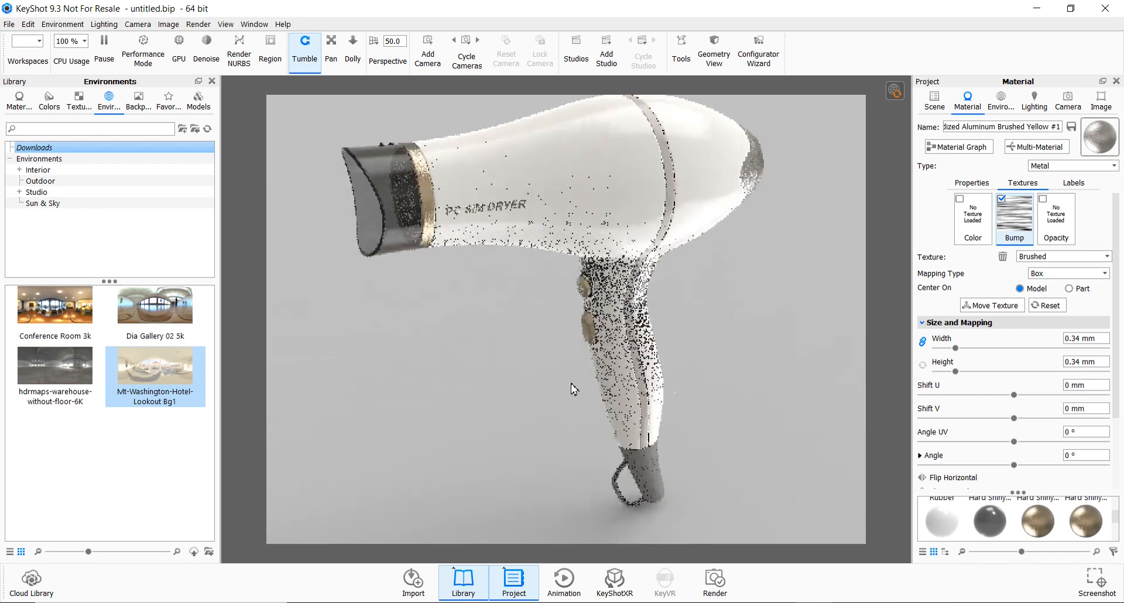
right_click(441, 214)
click(484, 11)
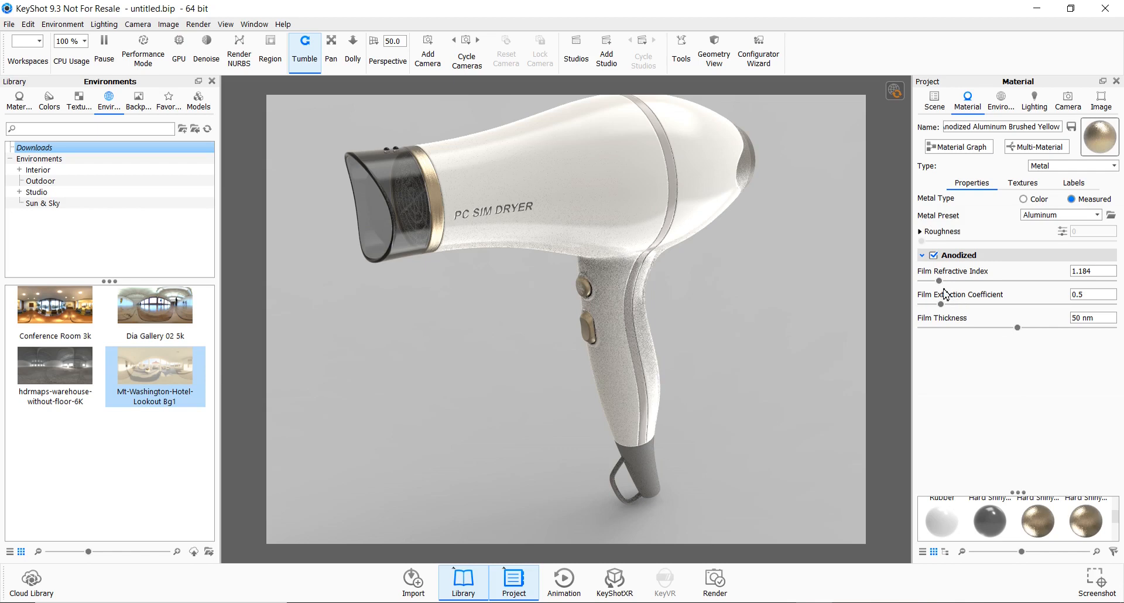
drag(940, 283, 932, 285)
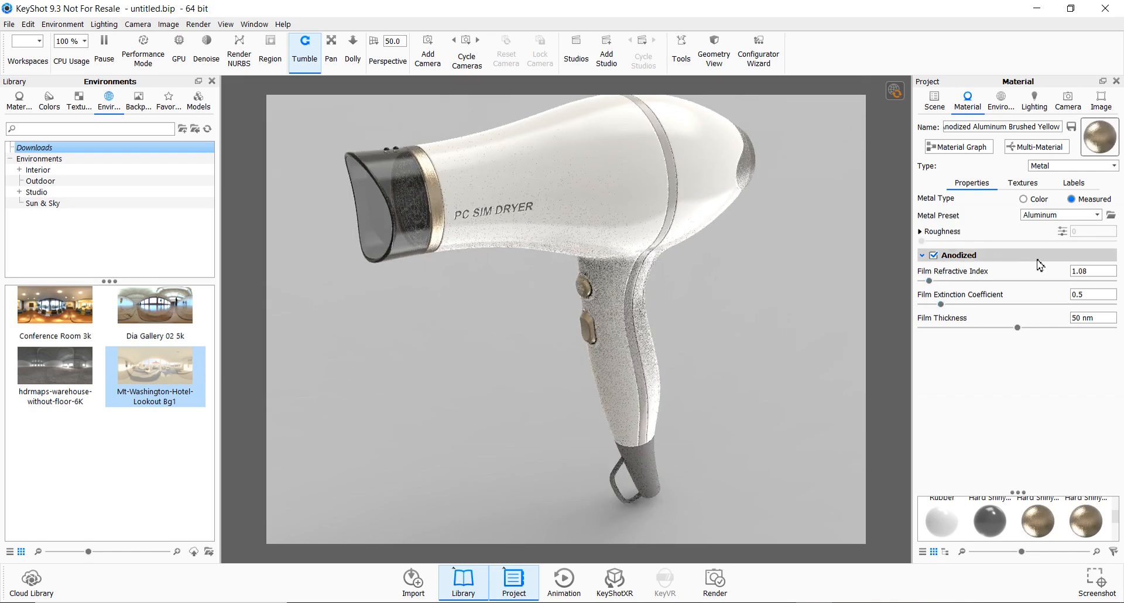
Examine the updated metal materials and labels on the hair dryer from several angles
drag(816, 257, 785, 281)
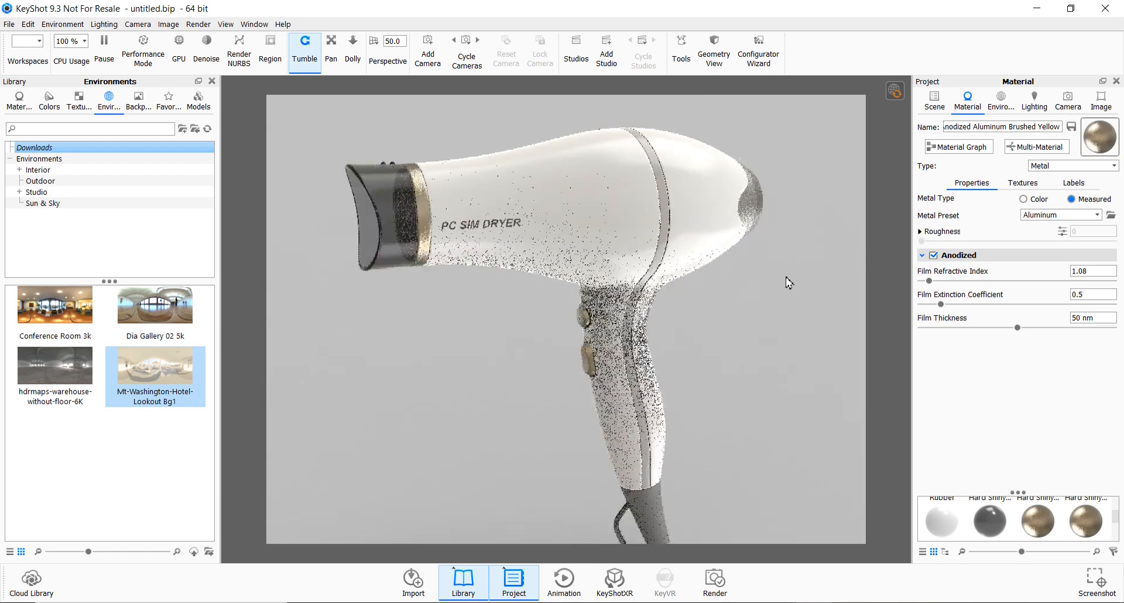
drag(749, 338, 758, 336)
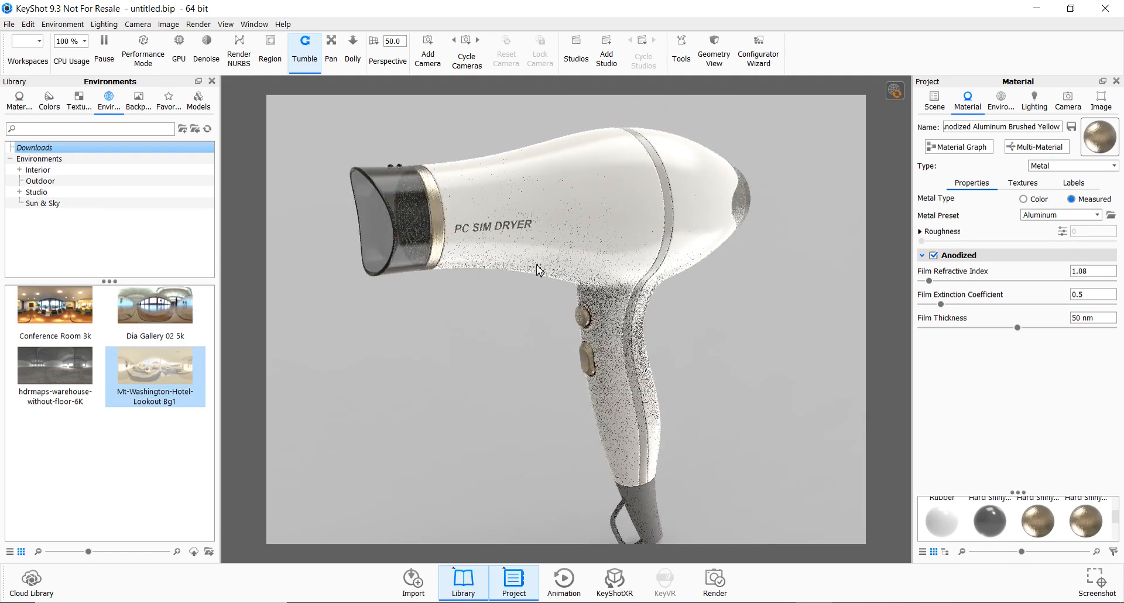
scroll(538, 253, up, 1)
scroll(538, 257, down, 2)
drag(527, 304, 494, 296)
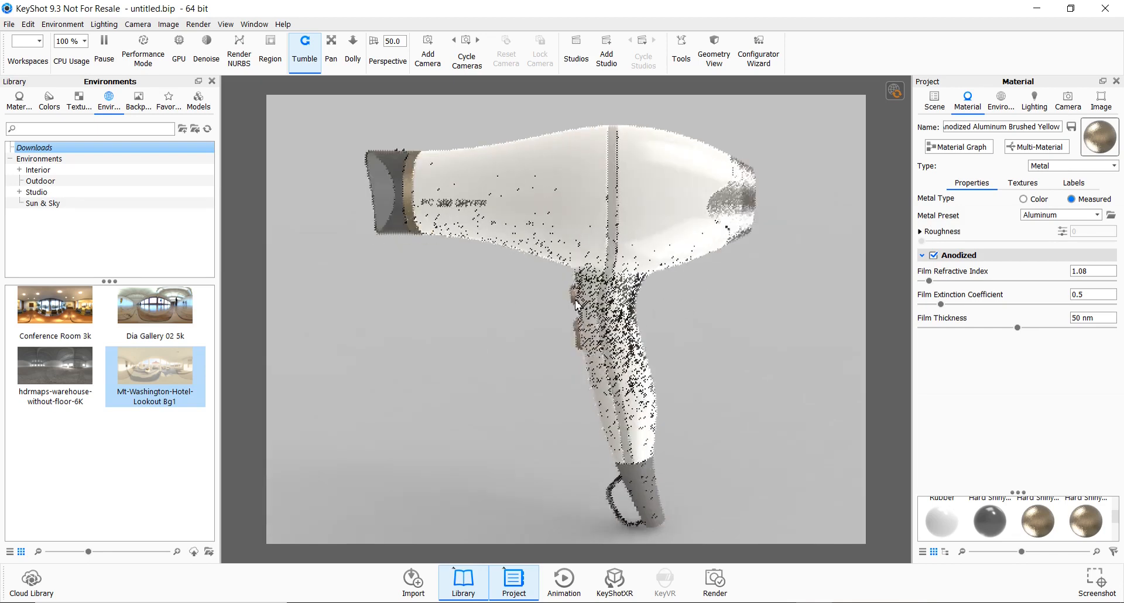
drag(577, 305, 606, 307)
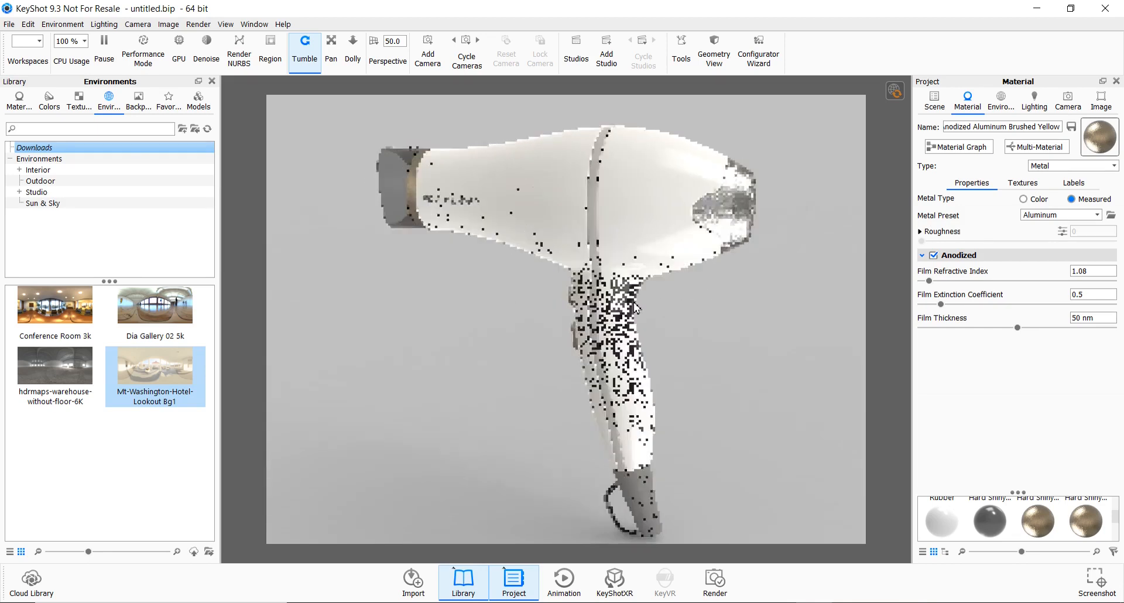
drag(691, 305, 745, 294)
Enable the Vignette effect in the image settings with a vignetting strength of 0.671
click(1100, 102)
click(933, 422)
drag(923, 448, 1052, 449)
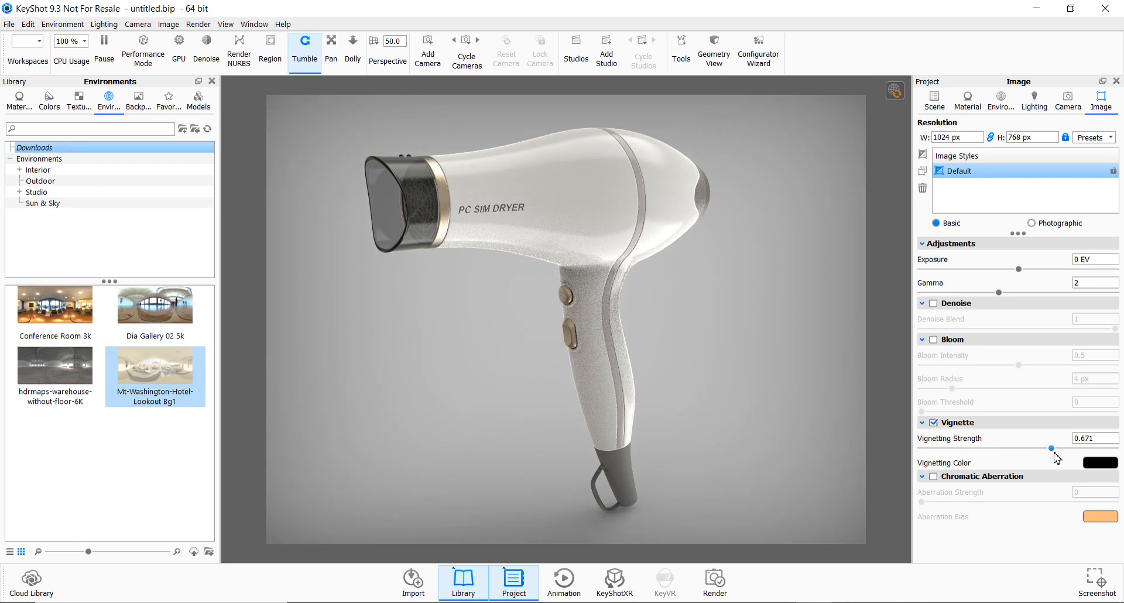
Move the whole hair dryer model slightly upward above the ground and accept the new position
drag(682, 314, 641, 314)
right_click(642, 314)
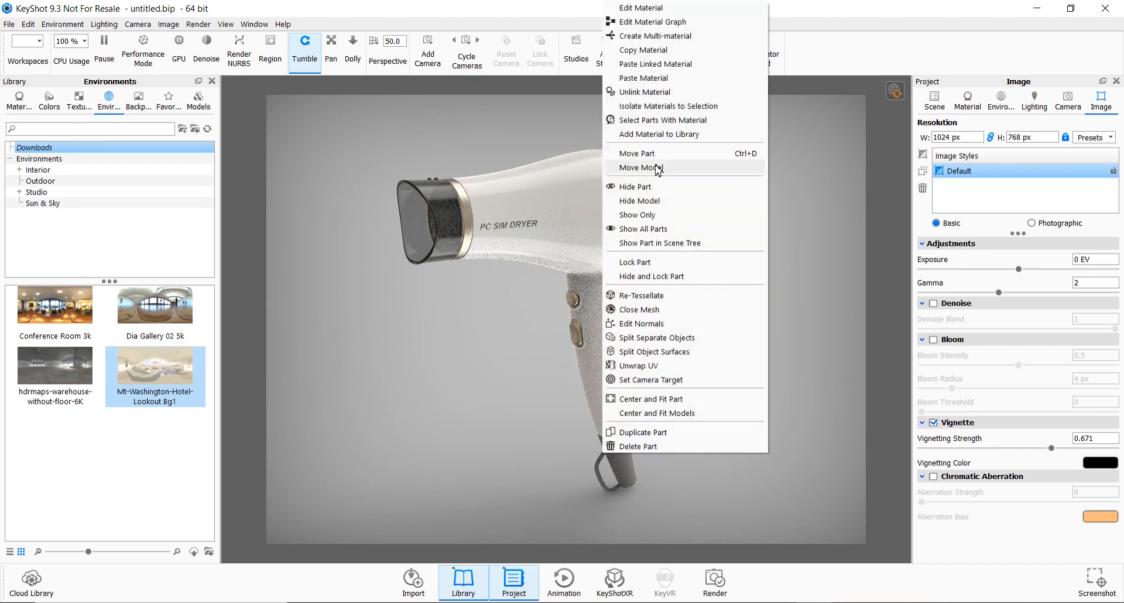
click(657, 168)
drag(561, 258, 562, 226)
click(705, 550)
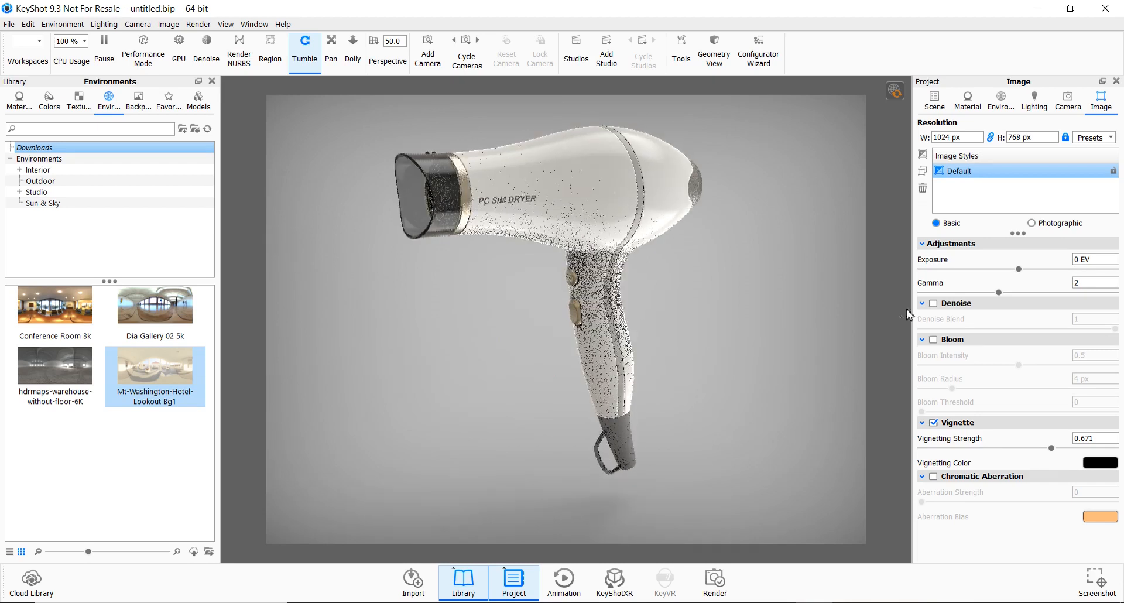
Switch the image style to Photographic, enable the Curve adjustment and set the response curve to Linear
click(1044, 225)
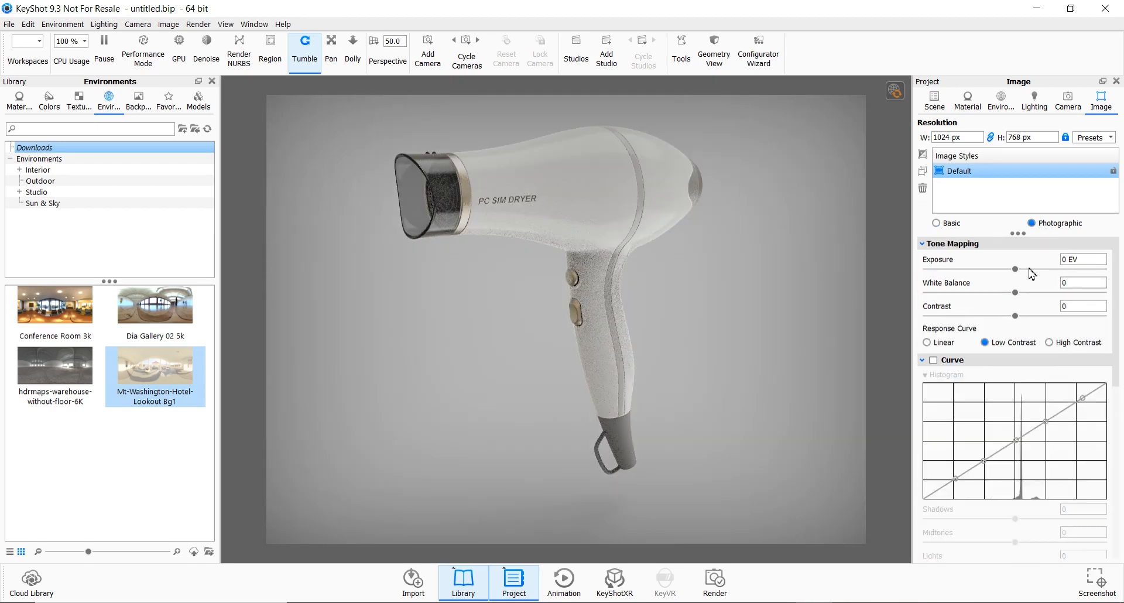
click(933, 360)
click(927, 344)
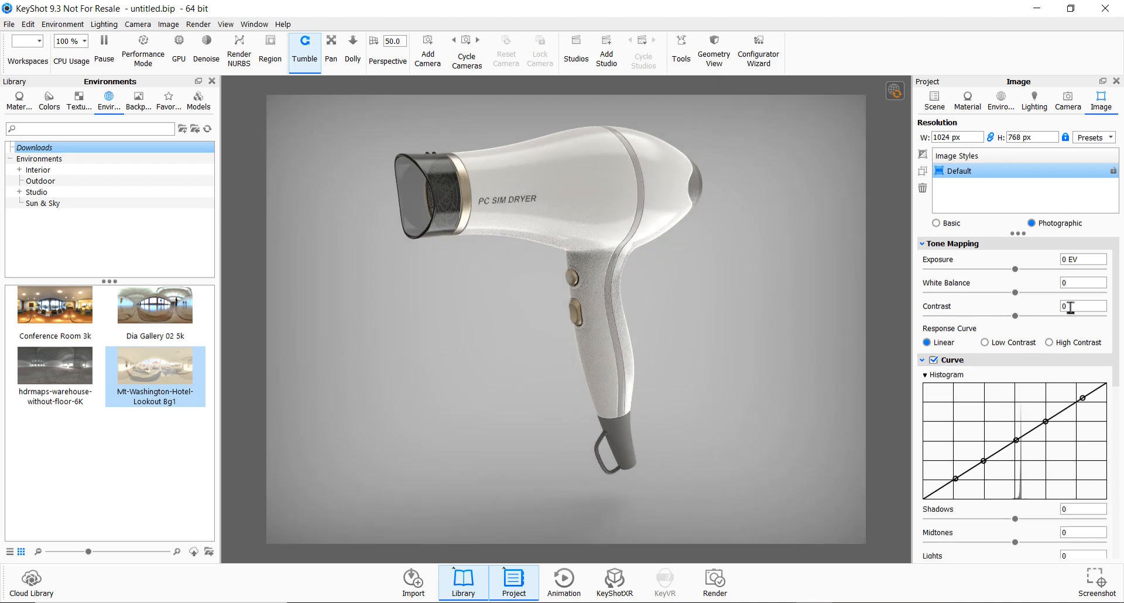
Set the tone mapping exposure to 0.272 EV and the curve's Whites value to -0.07
click(1026, 270)
drag(1026, 271, 1027, 270)
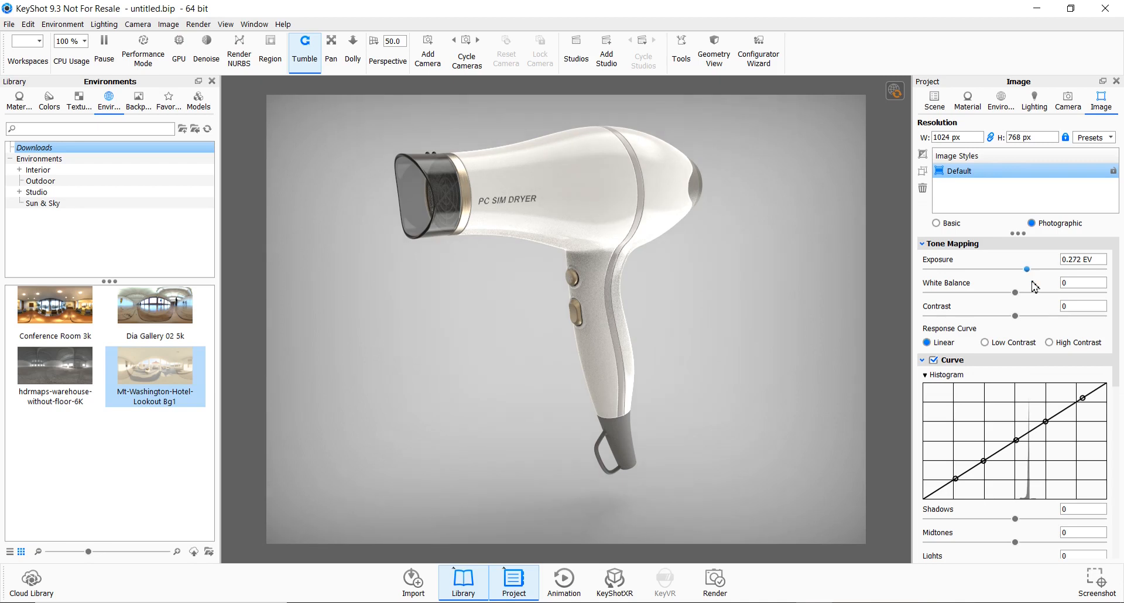
scroll(1078, 410, down, 5)
mouse_move(1020, 418)
mouse_down()
mouse_move(1053, 417)
mouse_move(998, 418)
mouse_move(1021, 418)
mouse_up()
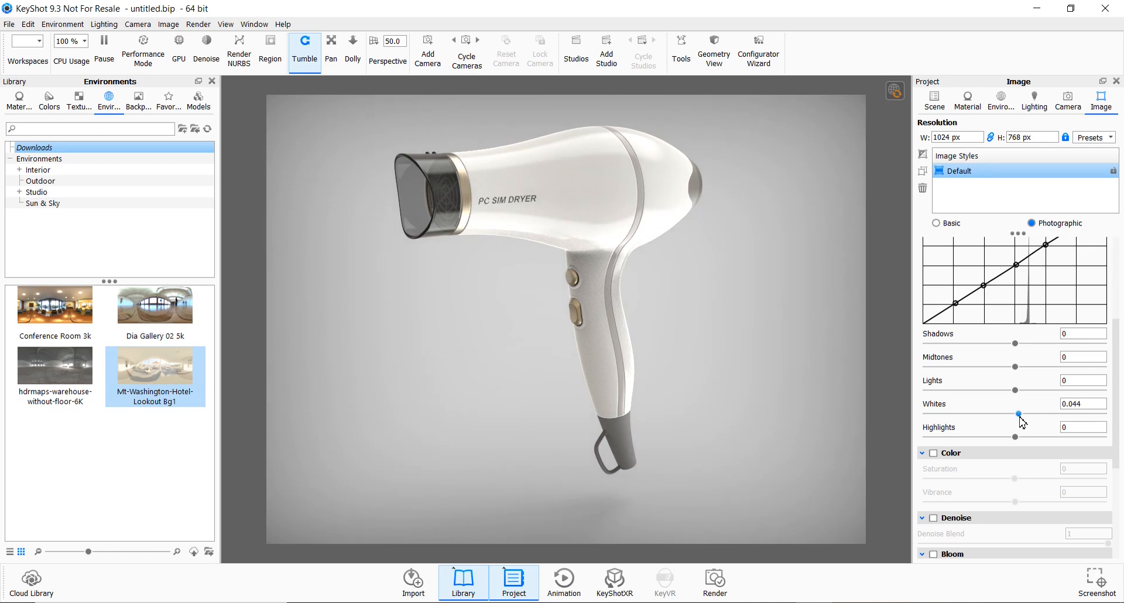
drag(1019, 418, 1011, 419)
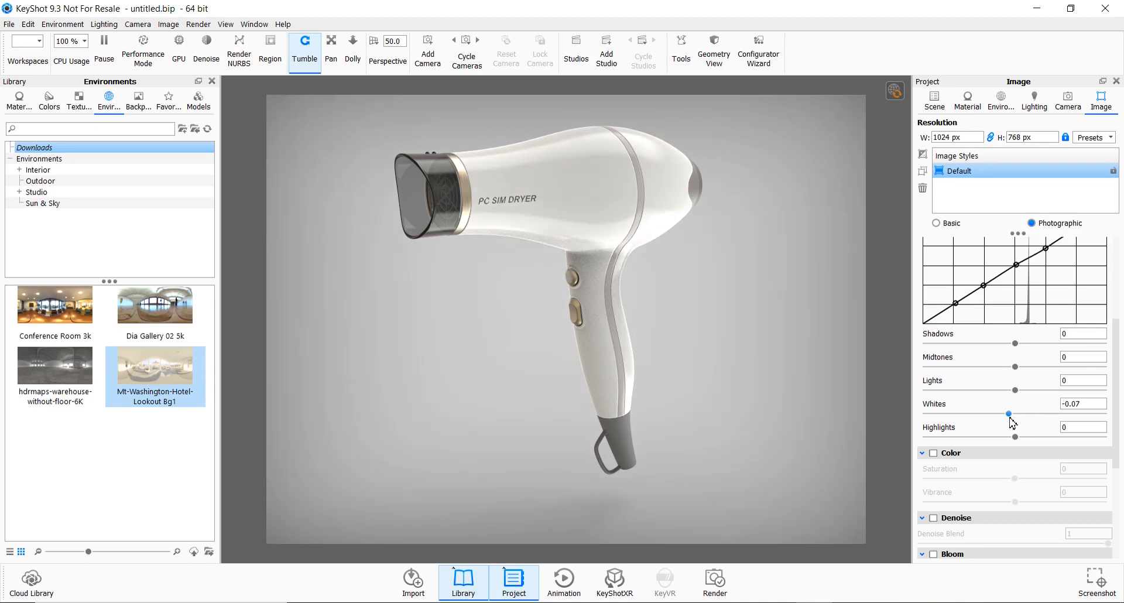
Change the environment's background color to a lighter grey and accept it
middle_drag(740, 312, 741, 318)
mouse_move(742, 324)
mouse_down()
mouse_move(742, 334)
mouse_move(734, 315)
mouse_up()
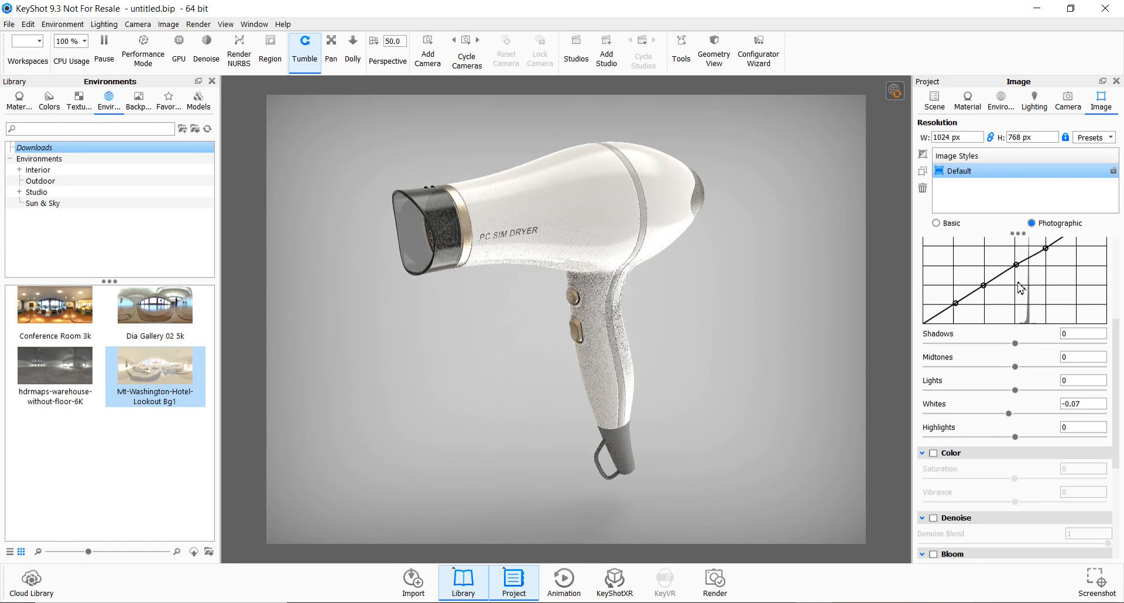
click(1009, 104)
click(989, 276)
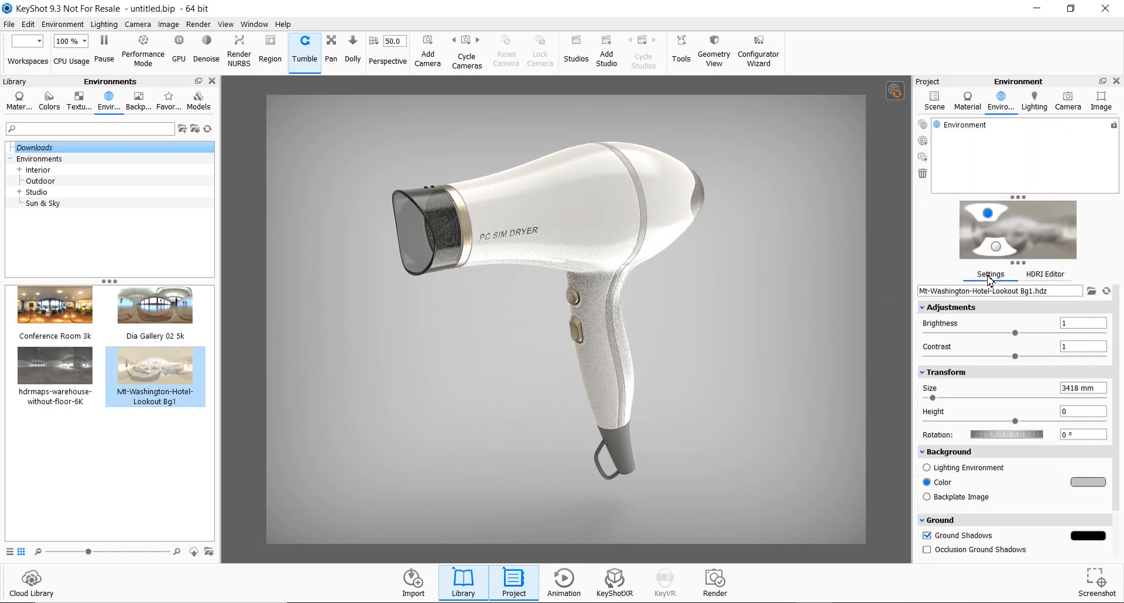
click(1087, 482)
click(942, 106)
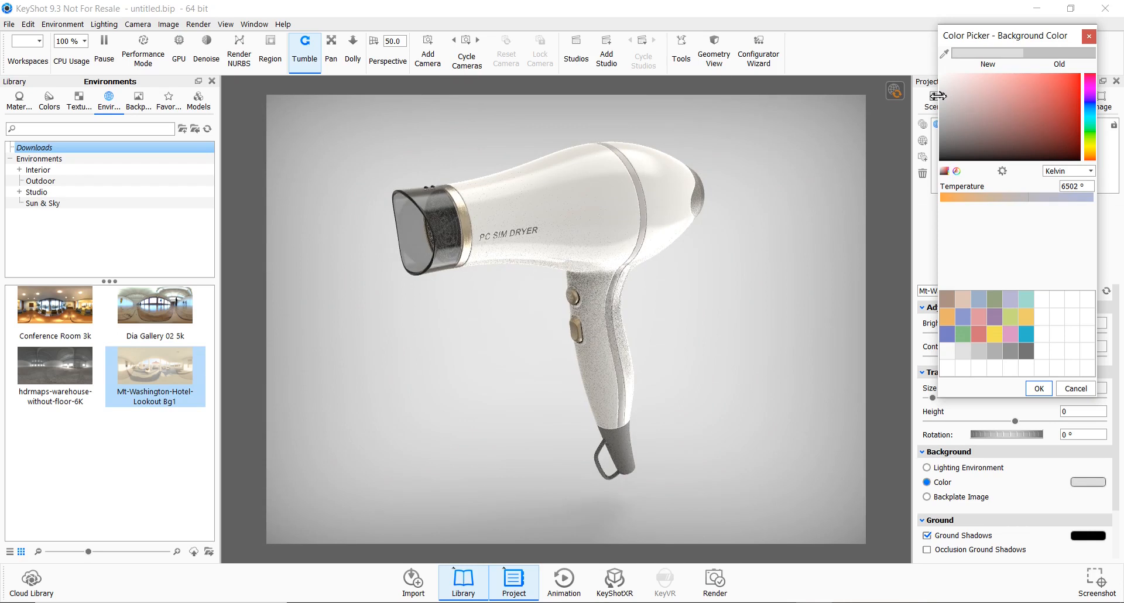
click(940, 105)
click(1048, 388)
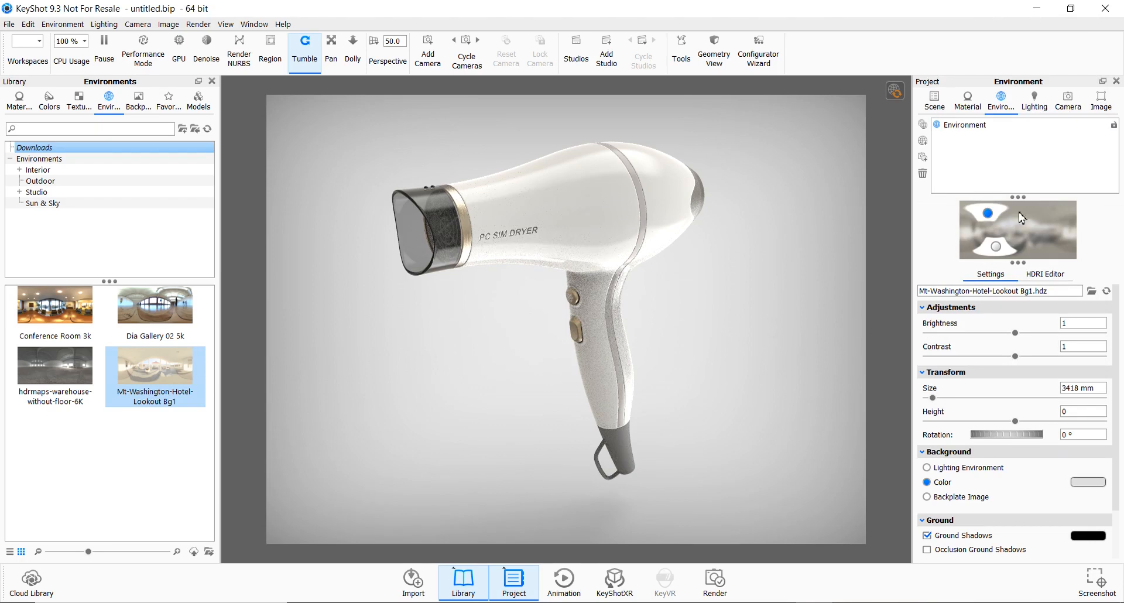
Enable the Color adjustment in the image style and set Saturation to -0.096
click(1093, 104)
scroll(975, 493, down, 1)
click(933, 418)
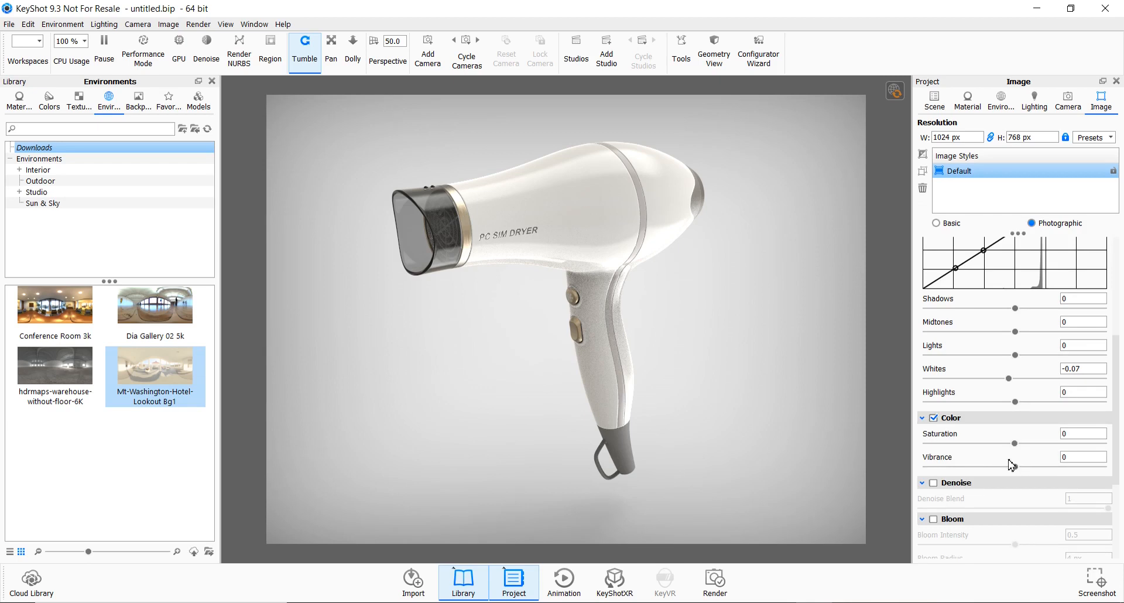
drag(1014, 443, 1006, 444)
Reframe the hair dryer slightly larger in the render view at a gently turned angle, keeping the whole product in frame
drag(765, 357, 740, 314)
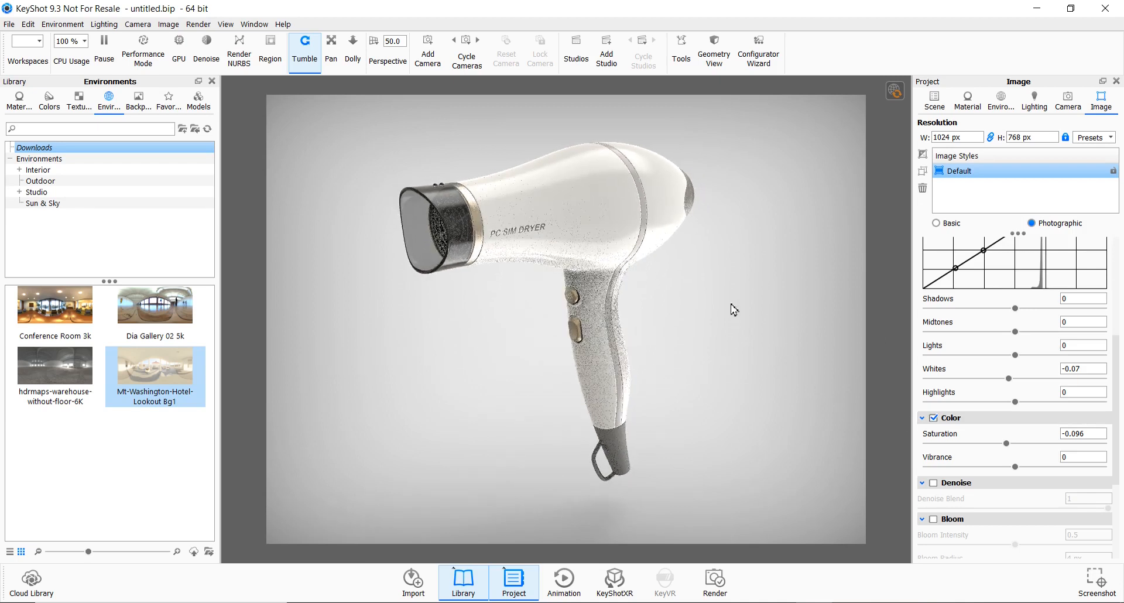
scroll(733, 309, up, 3)
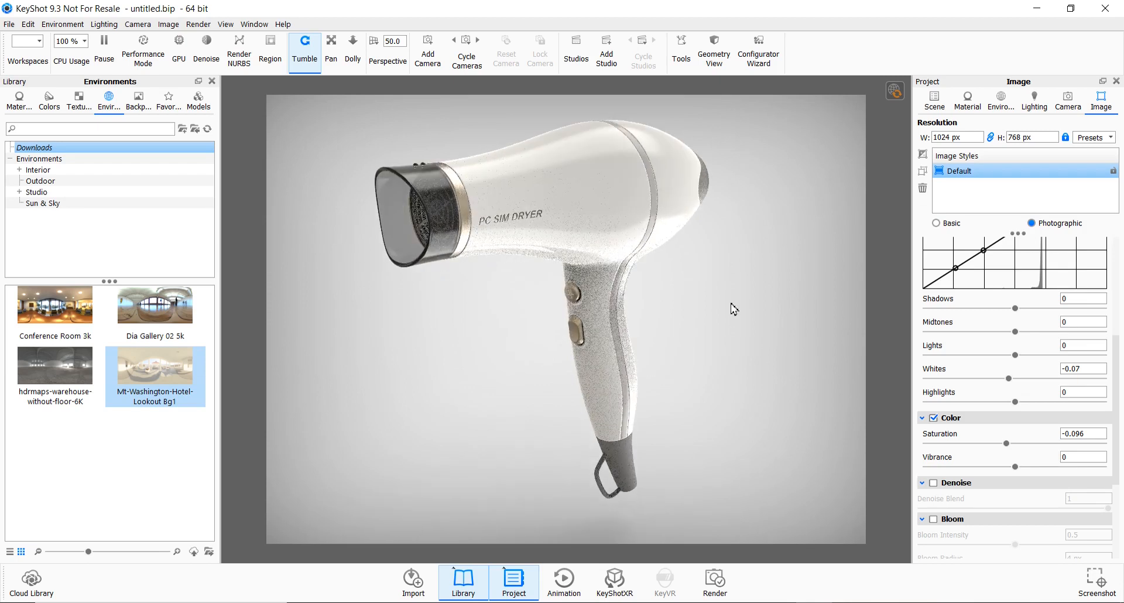
mouse_move(710, 326)
mouse_down()
mouse_move(703, 318)
mouse_move(712, 322)
mouse_up()
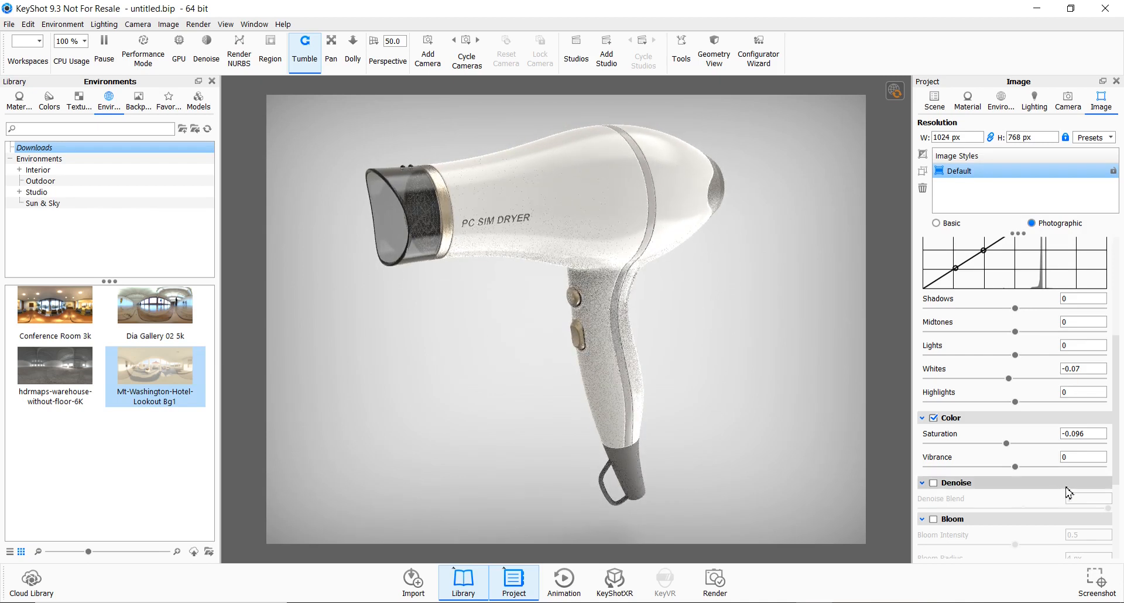
scroll(1067, 491, down, 3)
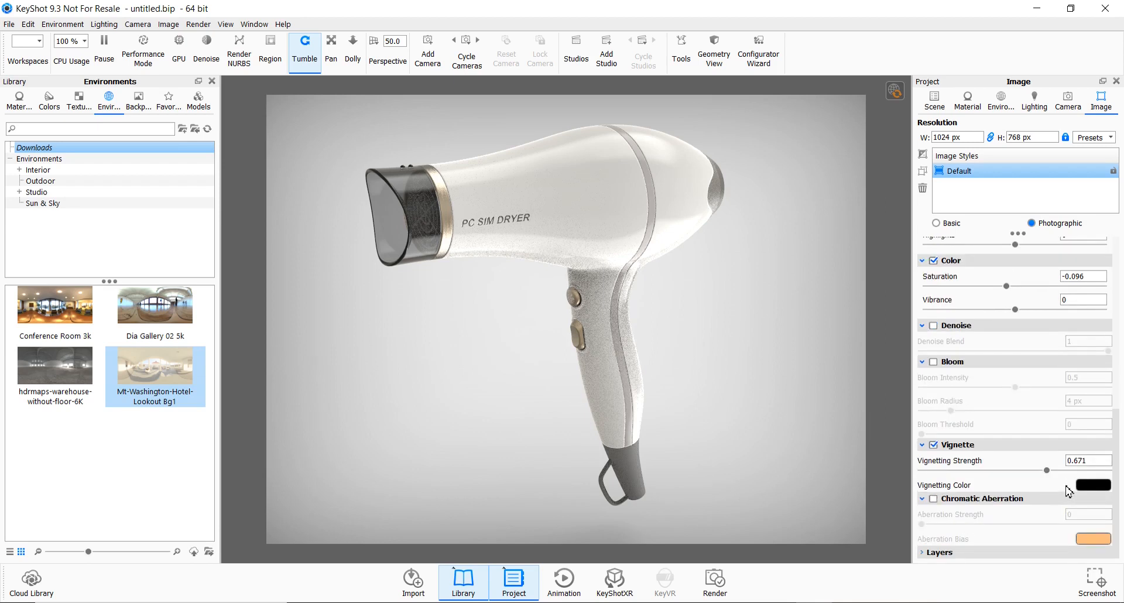